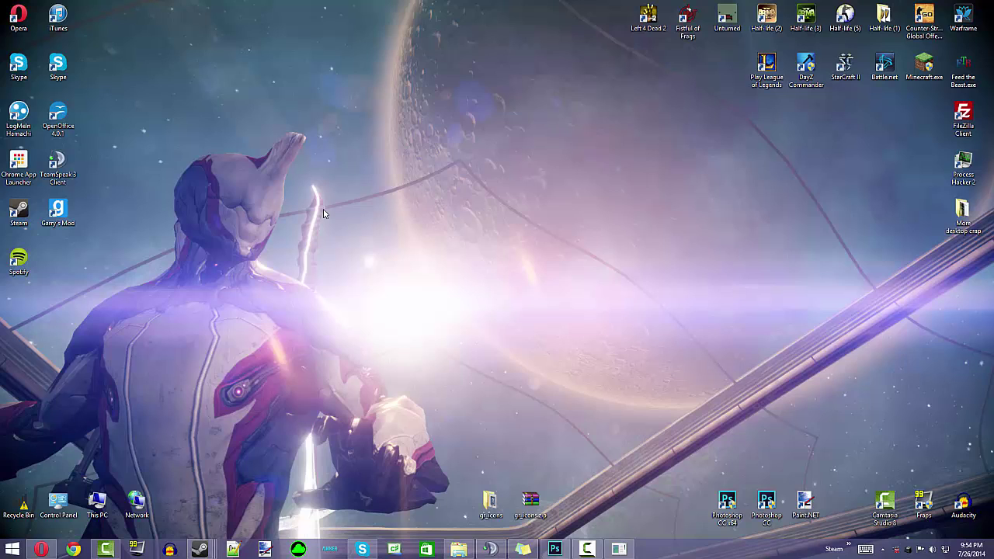
Open the SMG folder's P90 subfolder in the CS-GO Dropbox share and download it as a zip file.
left_click(42, 549)
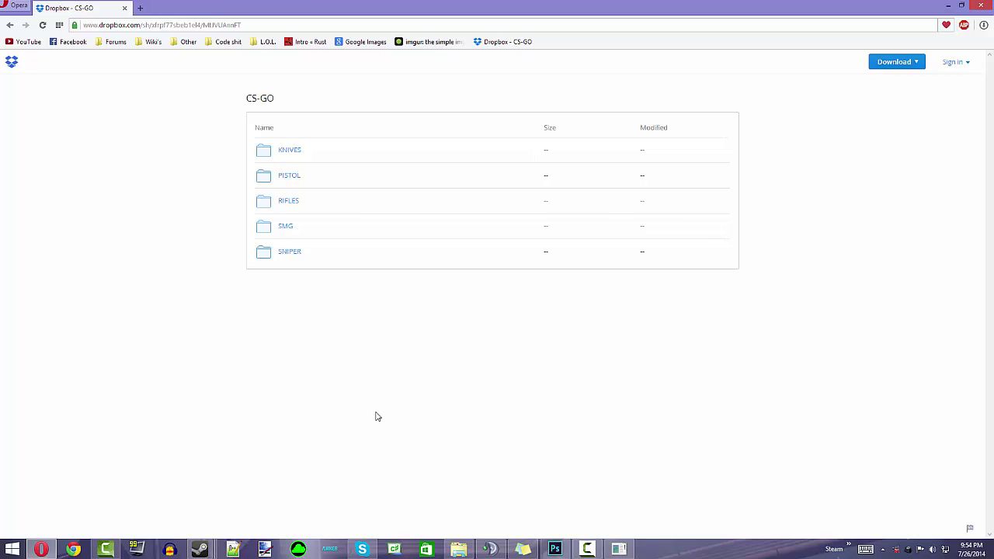
left_click(275, 24)
left_click(111, 210)
left_click(286, 233)
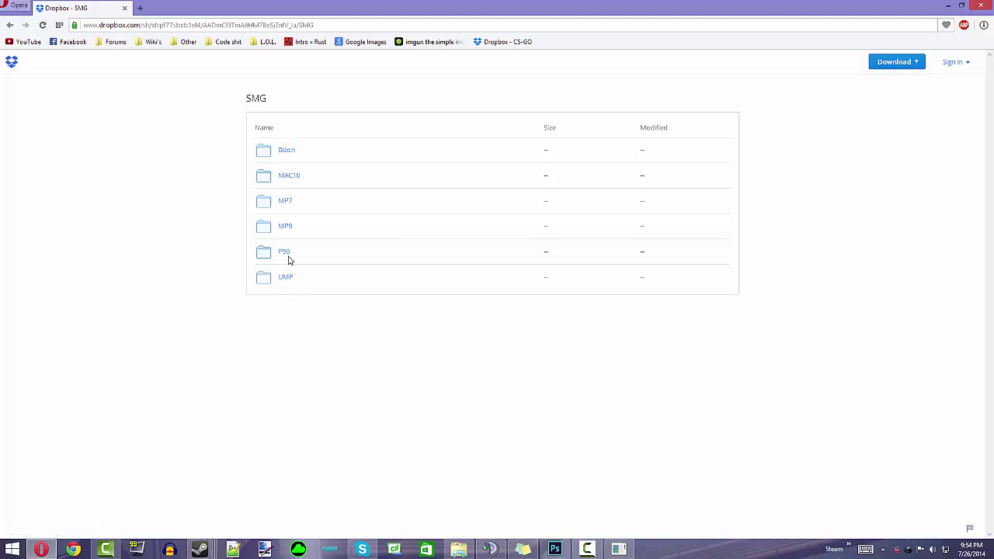
left_click(284, 252)
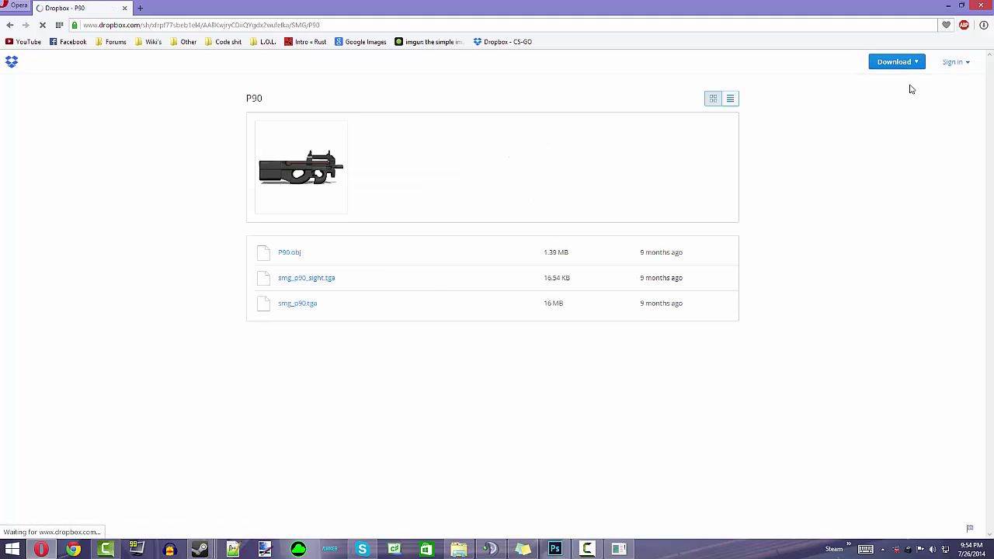
left_click(893, 63)
left_click(886, 84)
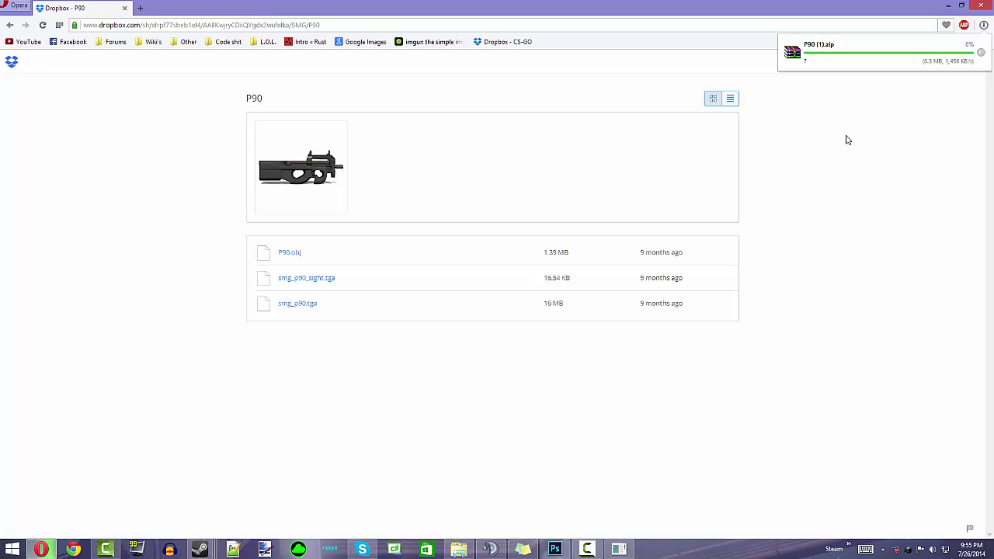
Delete the P90_TEST.psb file permanently from the YOUTUBE folder on Removable Disk (G:) in File Explorer.
left_click(457, 549)
double_click(578, 120)
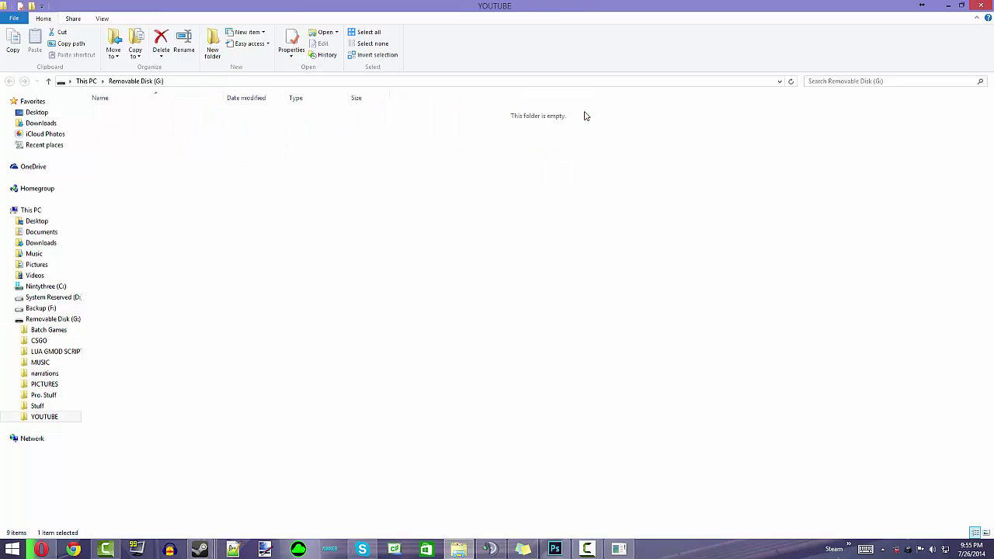
left_click_drag(299, 138, 302, 116)
key("Delete")
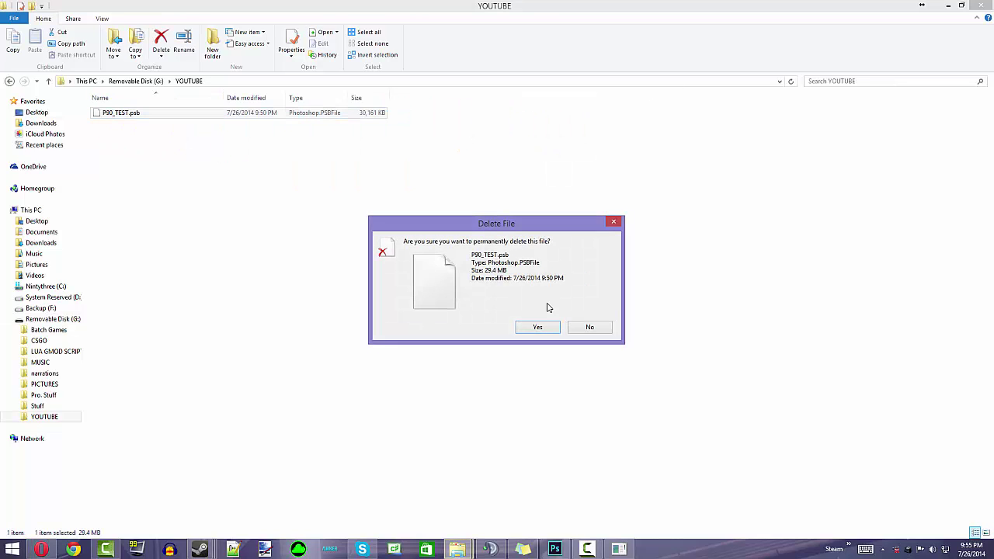
key("Return")
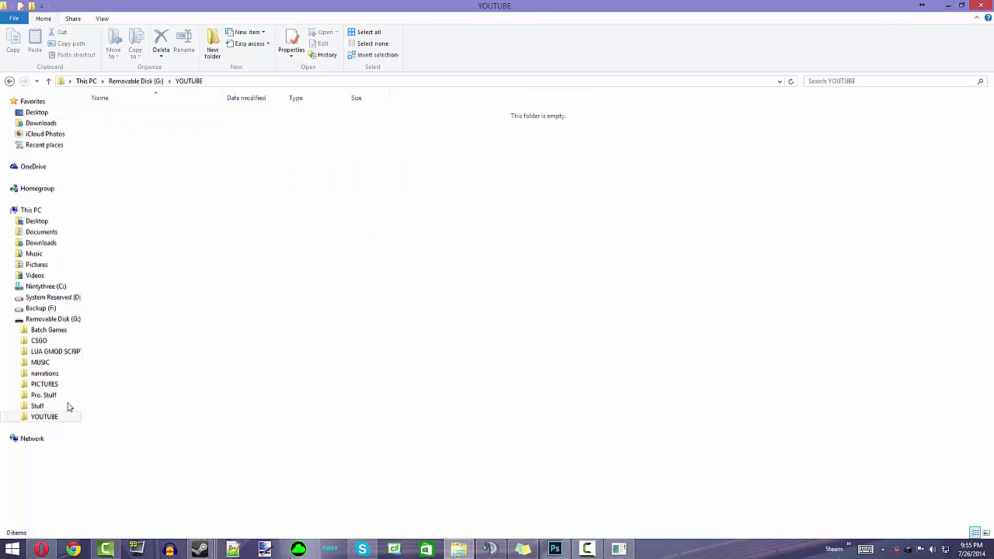
left_click(43, 319)
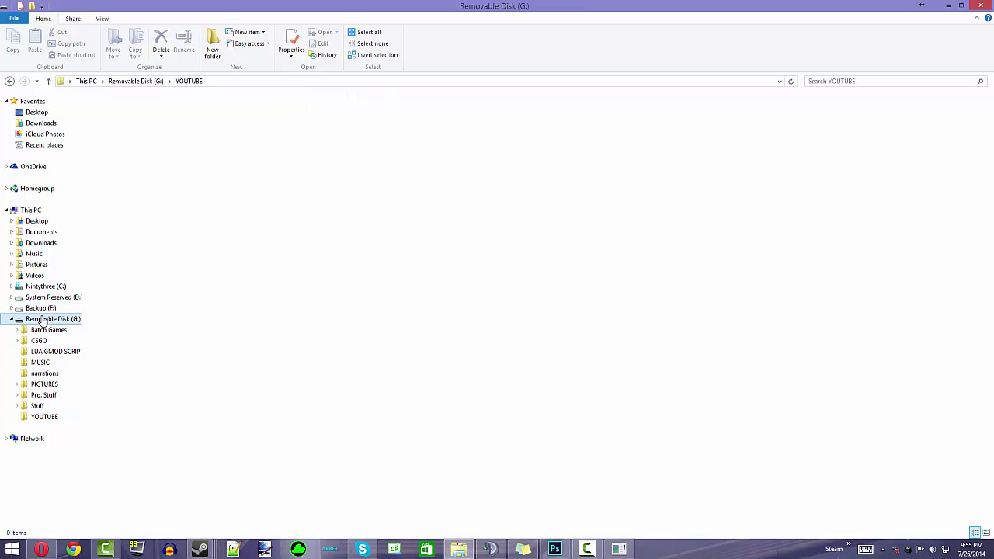
left_click(495, 331)
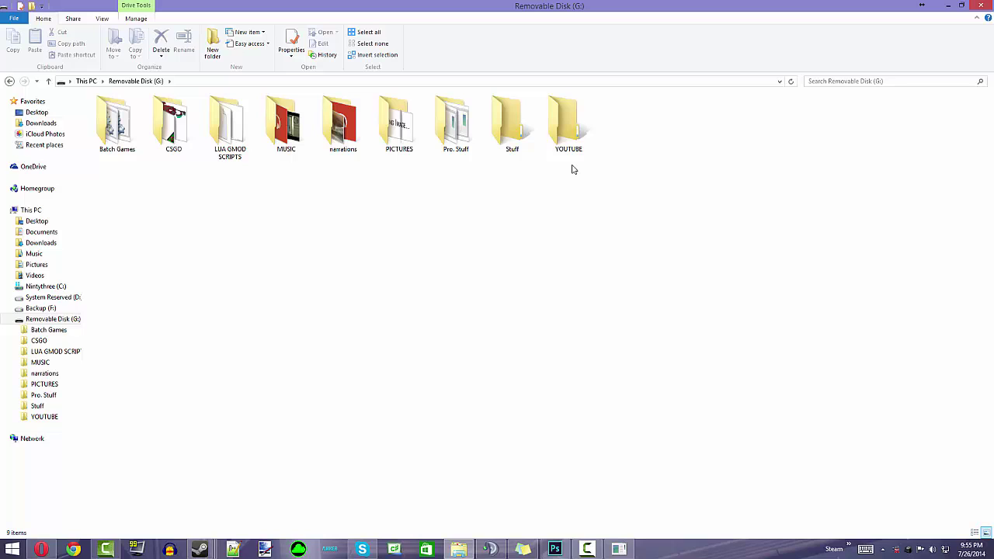
double_click(567, 120)
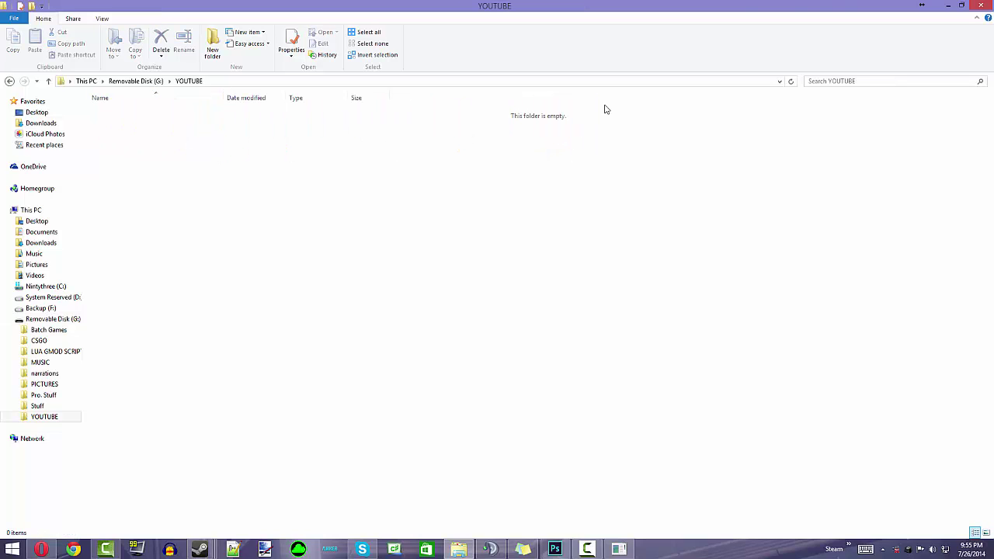
Open P90.psd in Photoshop from the P90 folder inside the downloaded P90 (1).zip and dock its window as a tab.
left_click(948, 5)
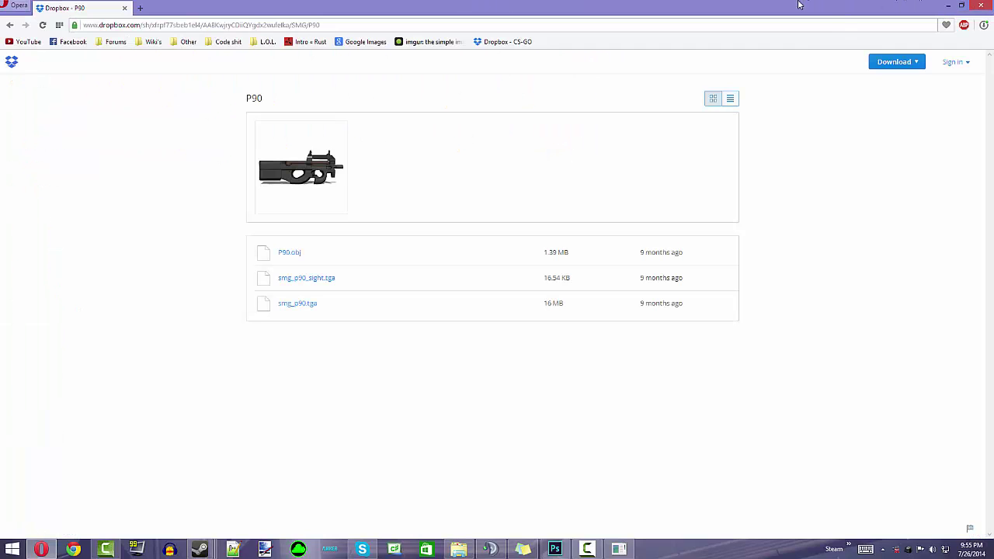
left_click(983, 25)
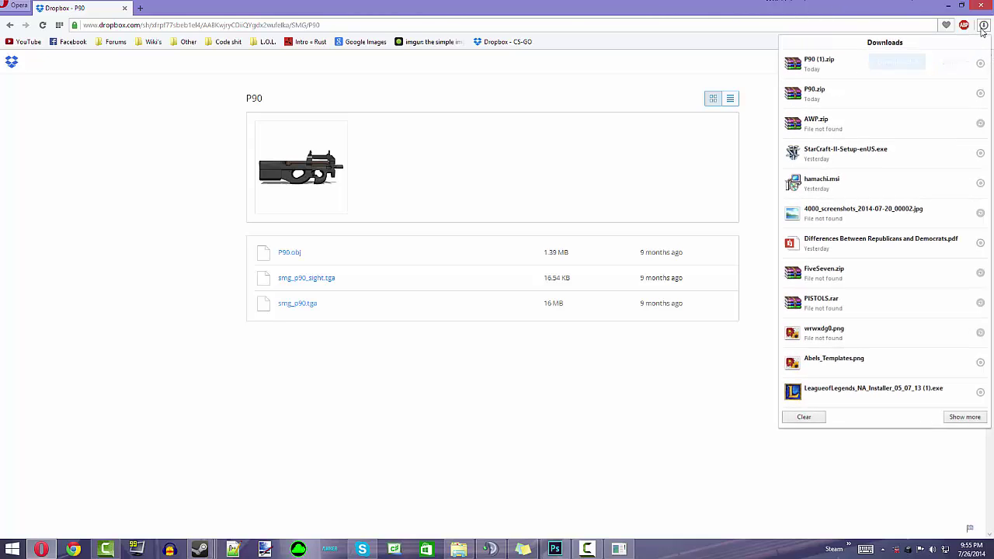
left_click(816, 64)
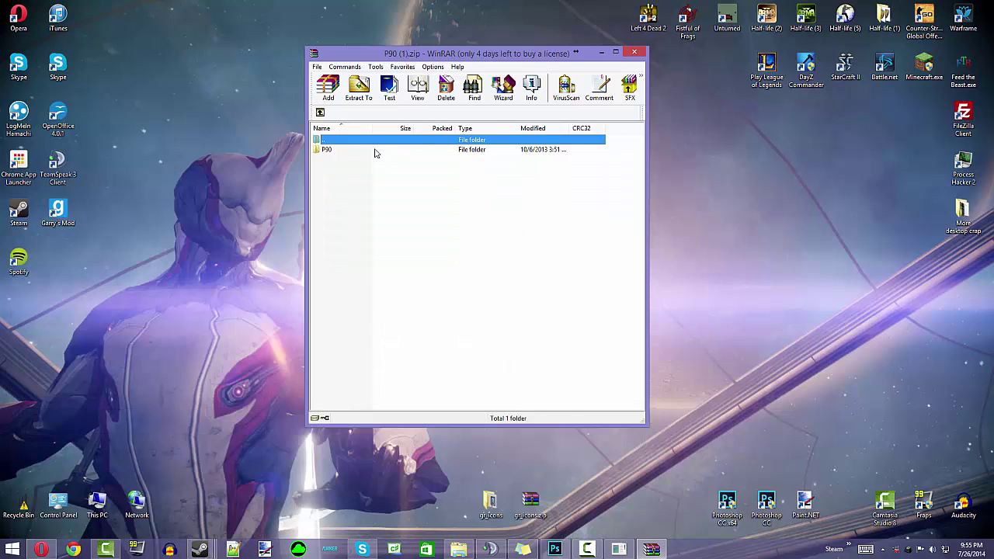
double_click(376, 151)
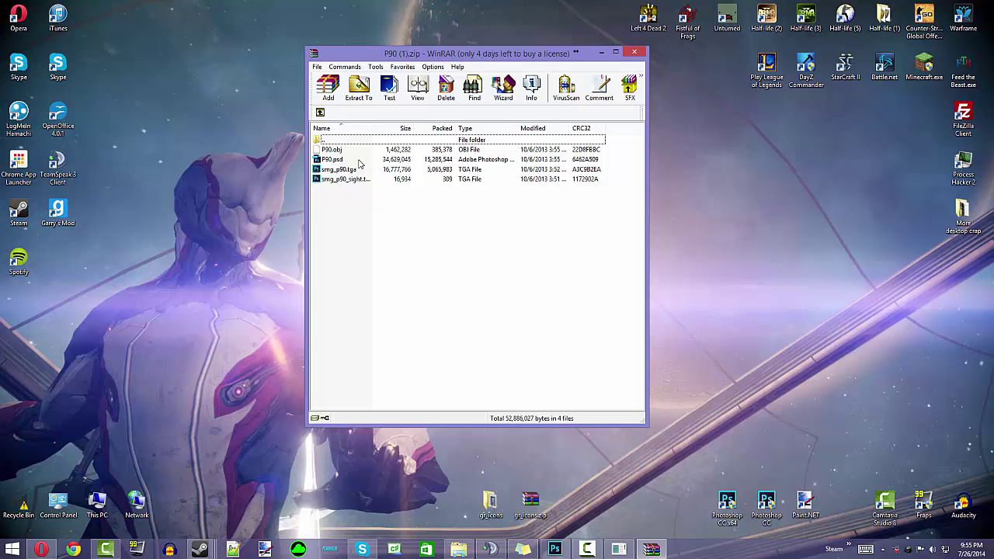
double_click(359, 160)
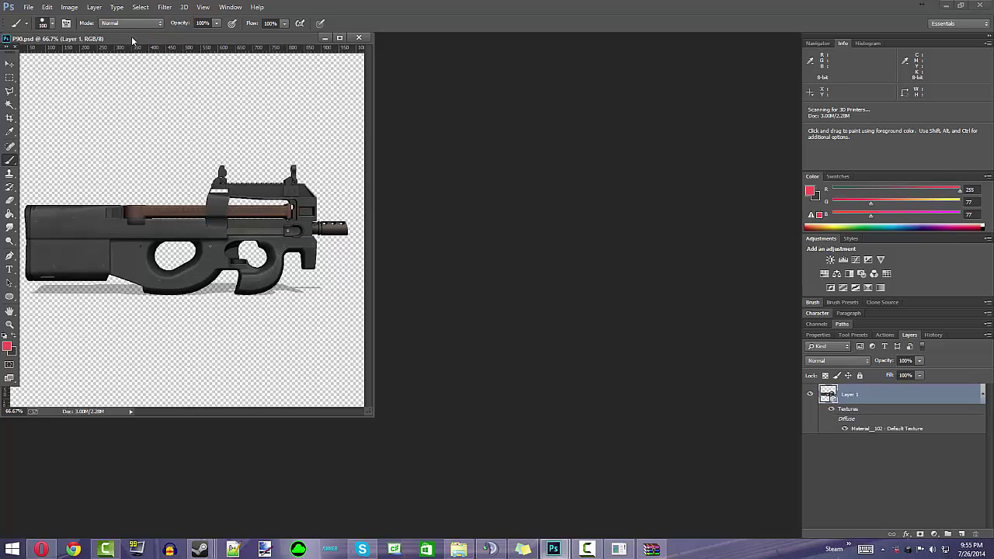
left_click_drag(131, 36, 205, 32)
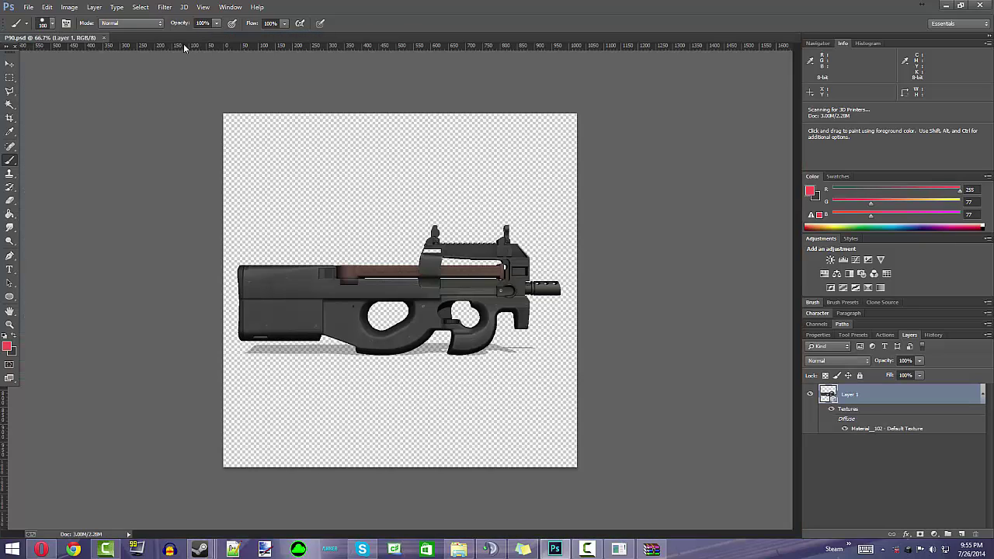
Orbit around the 3D P90 model with the Move tool to examine it from both sides.
left_click(12, 63)
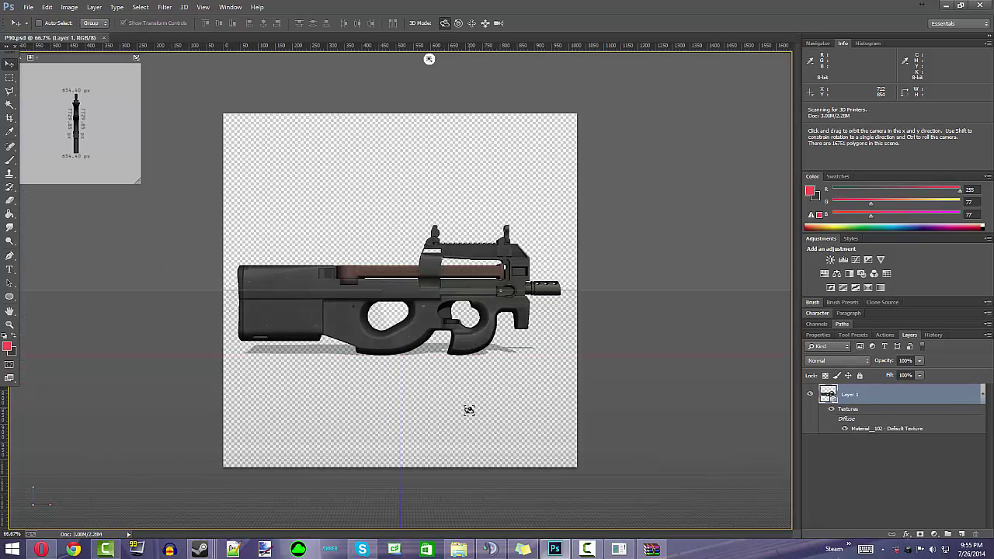
left_click_drag(476, 410, 402, 236)
left_click(421, 278)
mouse_move(369, 400)
left_mouse_down()
mouse_move(337, 399)
mouse_move(360, 399)
left_mouse_up()
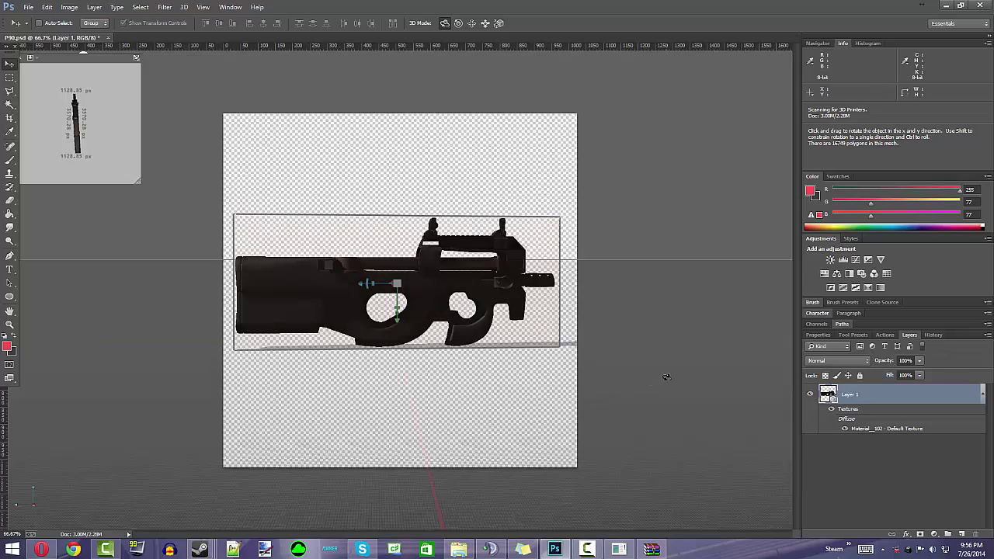
left_click_drag(442, 406, 662, 397)
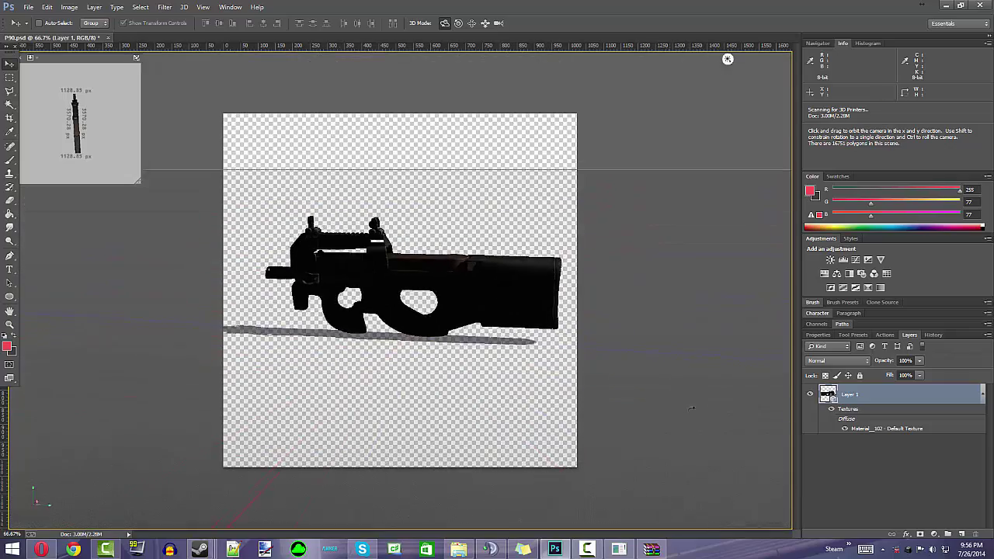
mouse_move(528, 384)
left_mouse_down()
mouse_move(528, 373)
mouse_move(260, 371)
left_mouse_up()
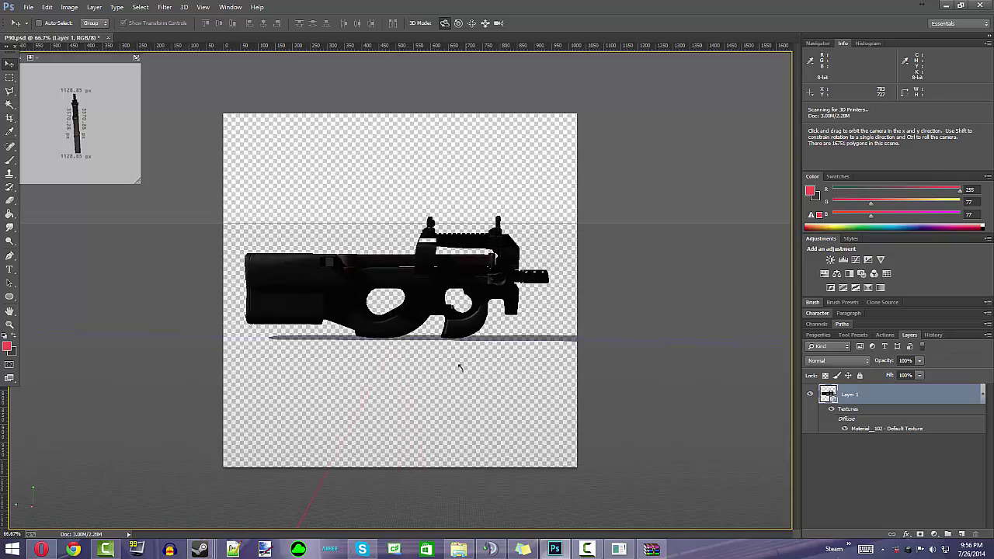
Reposition the scene light so it illuminates the side of the P90 and return the camera to the side view.
left_click_drag(461, 366, 179, 138)
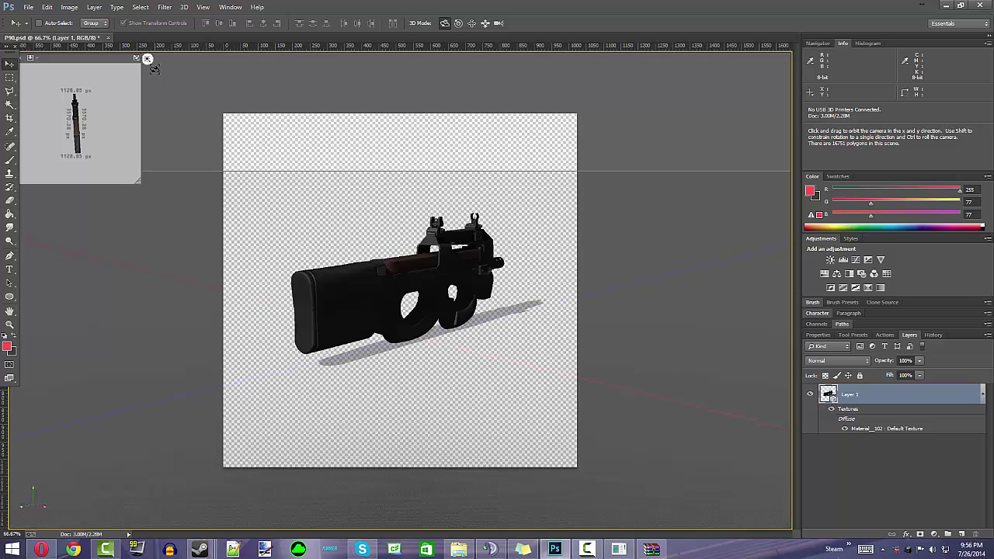
mouse_move(461, 395)
left_mouse_down()
mouse_move(455, 373)
mouse_move(431, 368)
mouse_move(481, 384)
mouse_move(458, 381)
mouse_move(338, 224)
mouse_move(481, 272)
mouse_move(501, 290)
left_mouse_up()
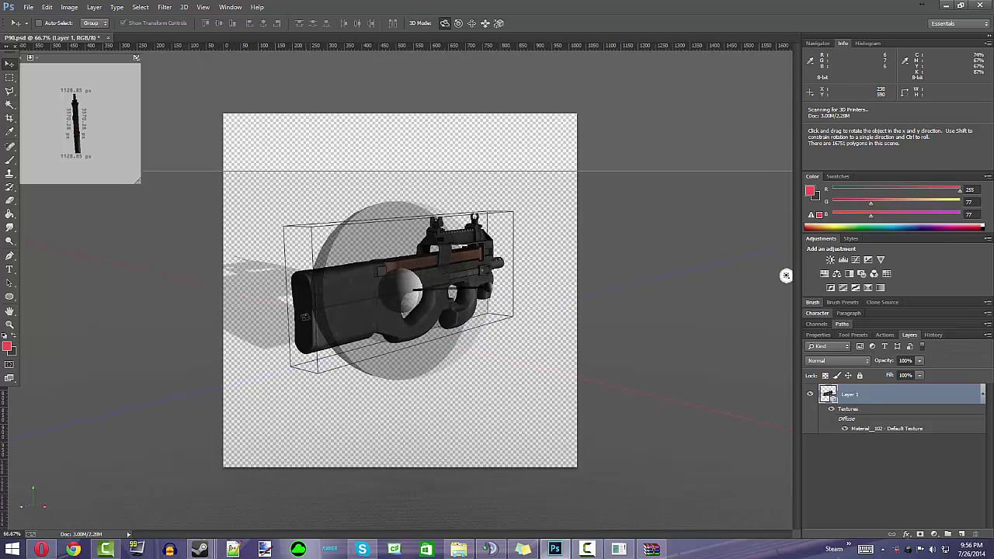
left_click_drag(642, 362, 407, 360)
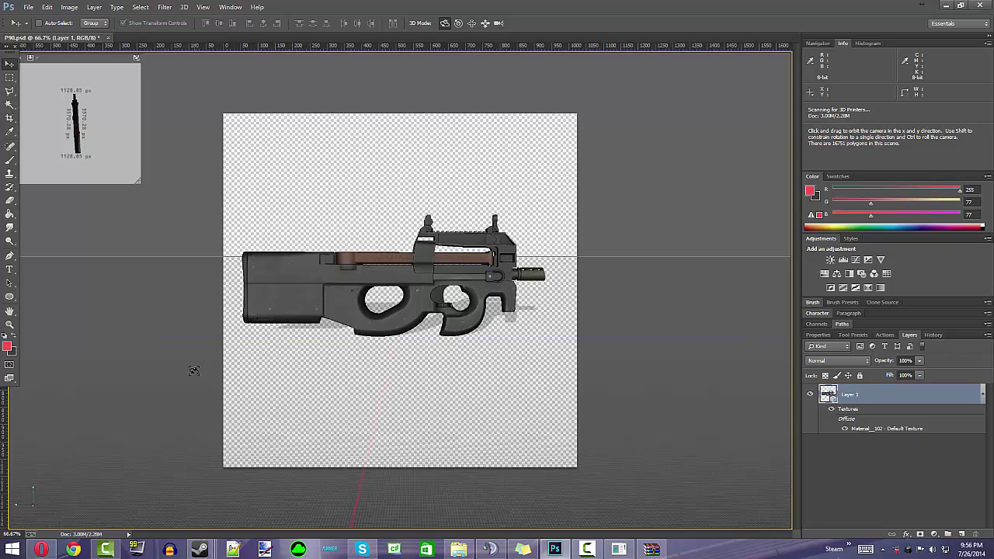
Open the model's Material__102 - Default Texture as a tabbed document and add a new layer above smg_p90.
double_click(879, 429)
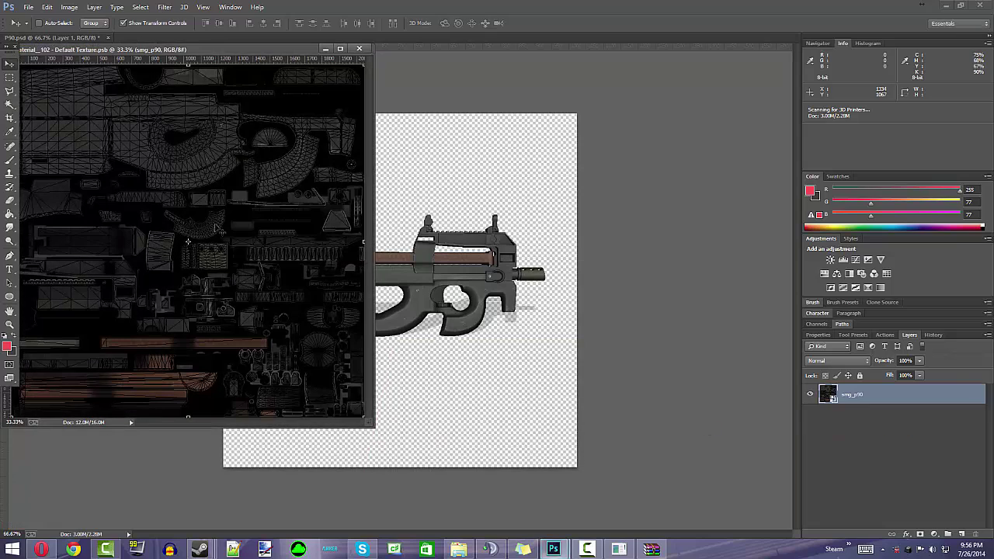
left_click_drag(100, 52, 233, 37)
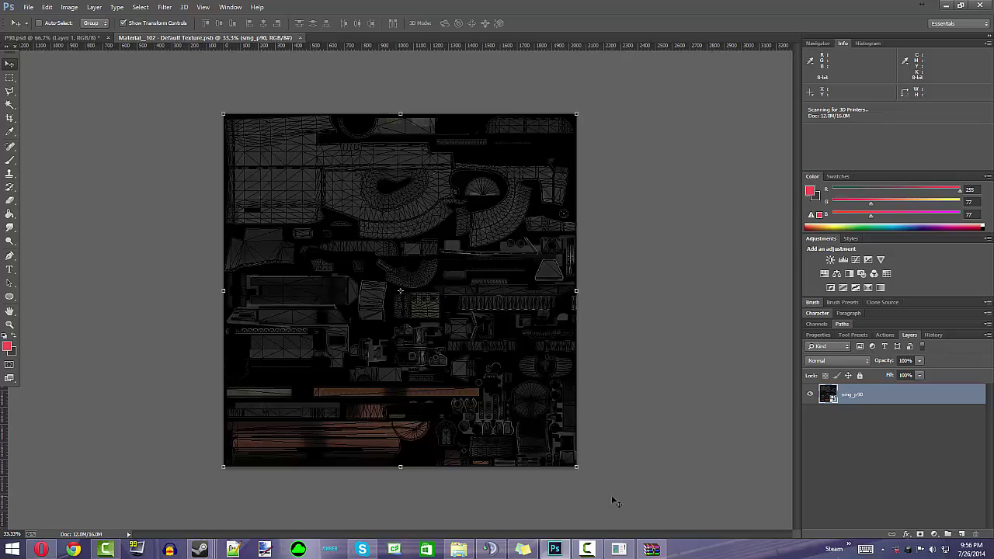
left_click(962, 532)
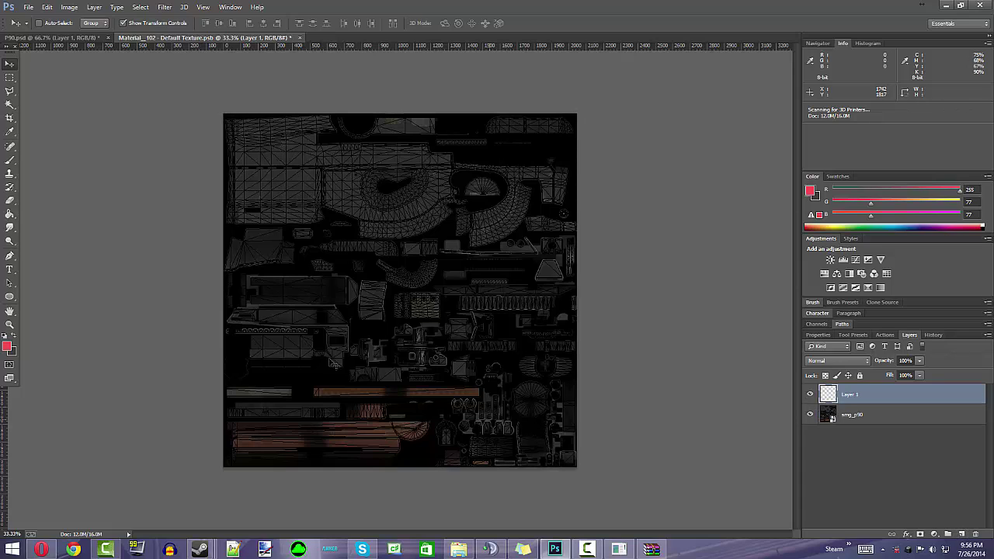
Try to select the large gun body section of the texture with the Quick Selection tool, clearing the selection at the end.
left_click(10, 160)
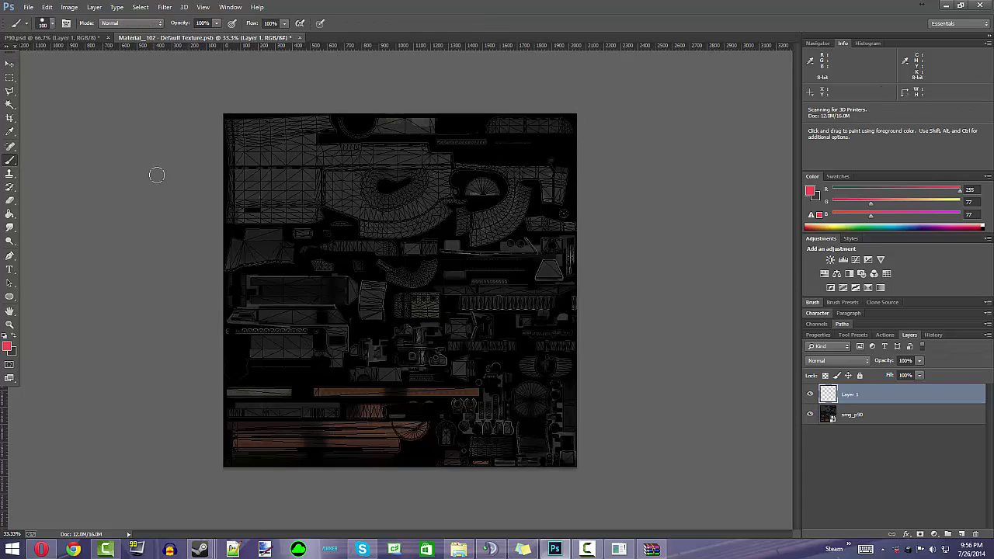
key("z")
left_click_drag(328, 186, 372, 195)
left_click(6, 107)
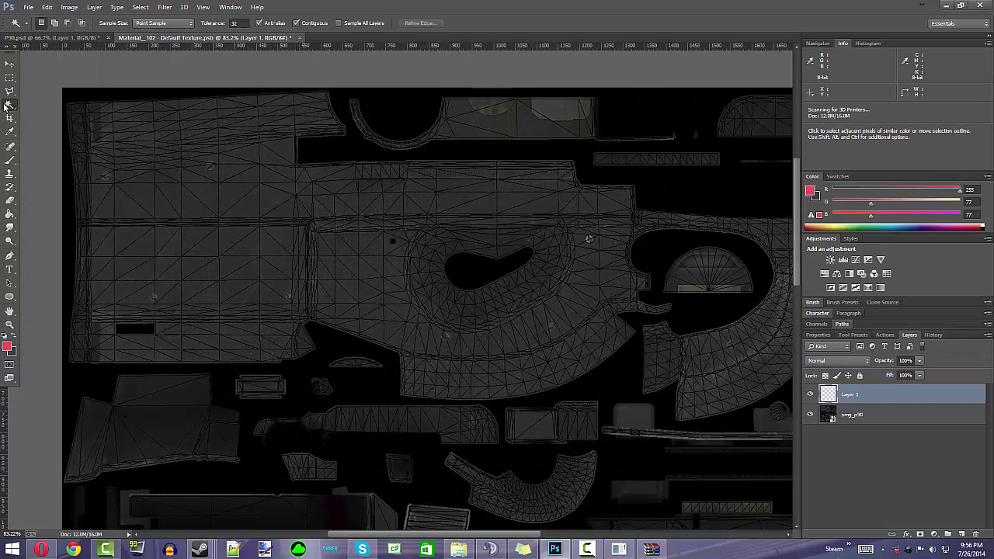
right_click(6, 106)
left_click(46, 104)
left_click_drag(194, 191, 159, 252)
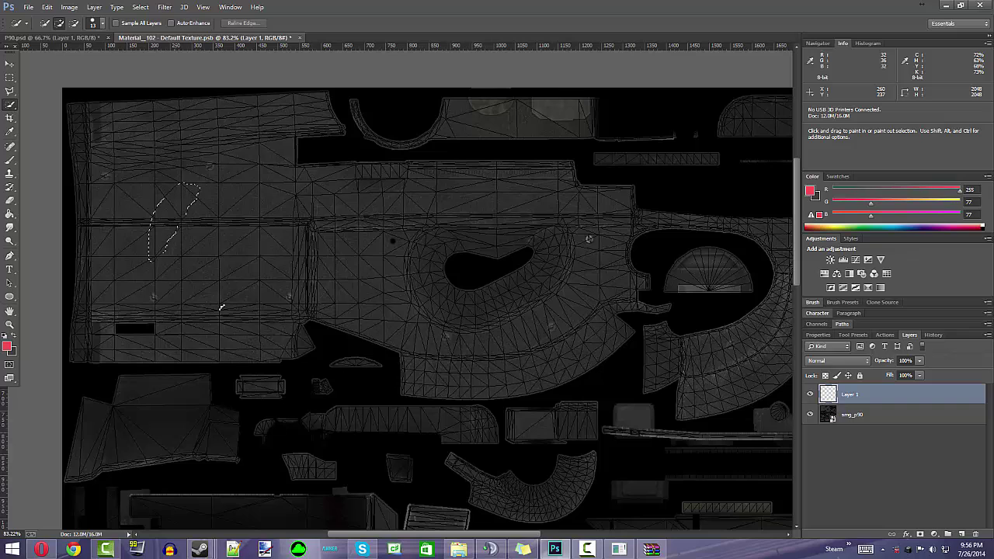
mouse_move(221, 309)
left_mouse_down()
mouse_move(255, 327)
mouse_move(126, 344)
mouse_move(186, 347)
mouse_move(333, 320)
mouse_move(351, 297)
mouse_move(416, 330)
left_mouse_up()
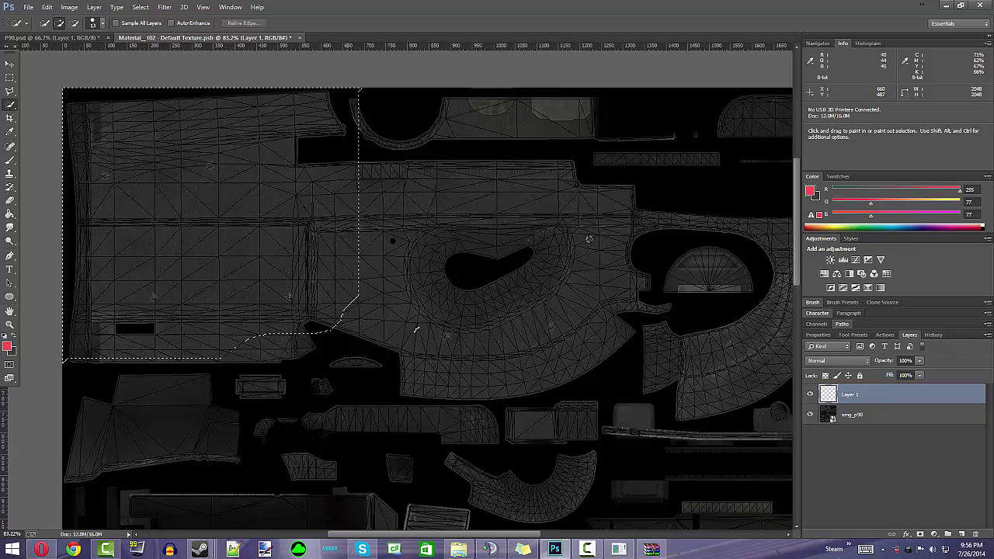
key("ctrl+d")
Paint a red border with the 100 px Brush around the large gun body section of the texture on Layer 1.
scroll(698, 388, "down", 1)
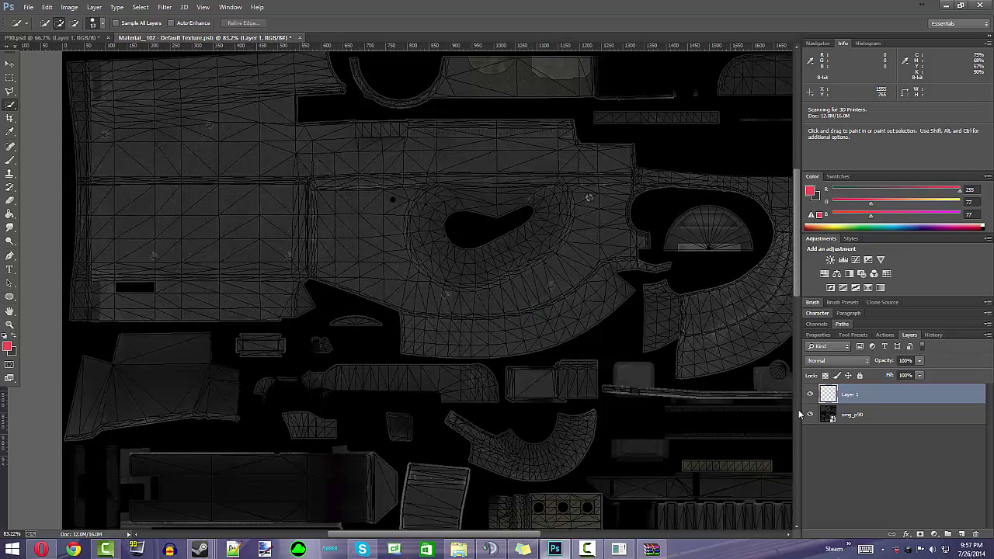
key("b")
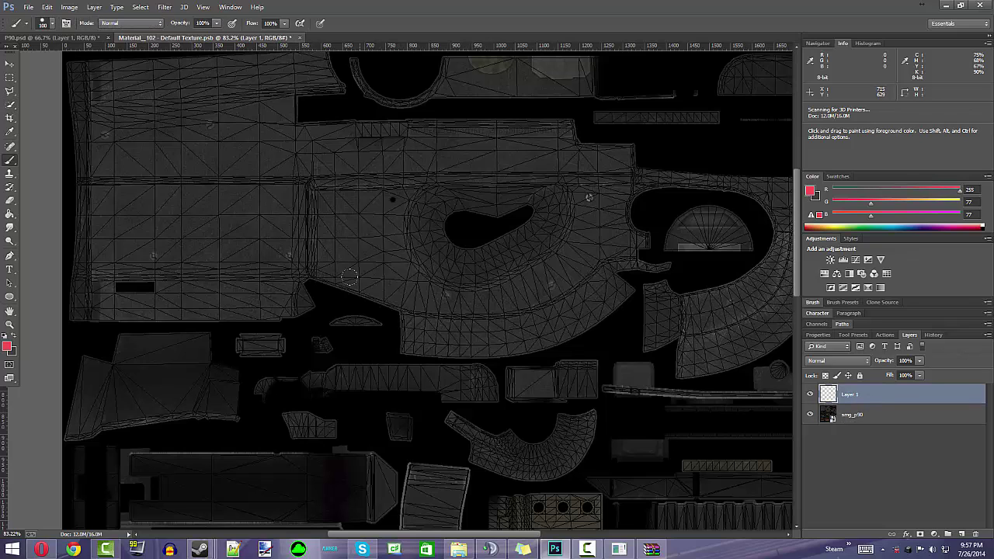
scroll(349, 277, "up", 2)
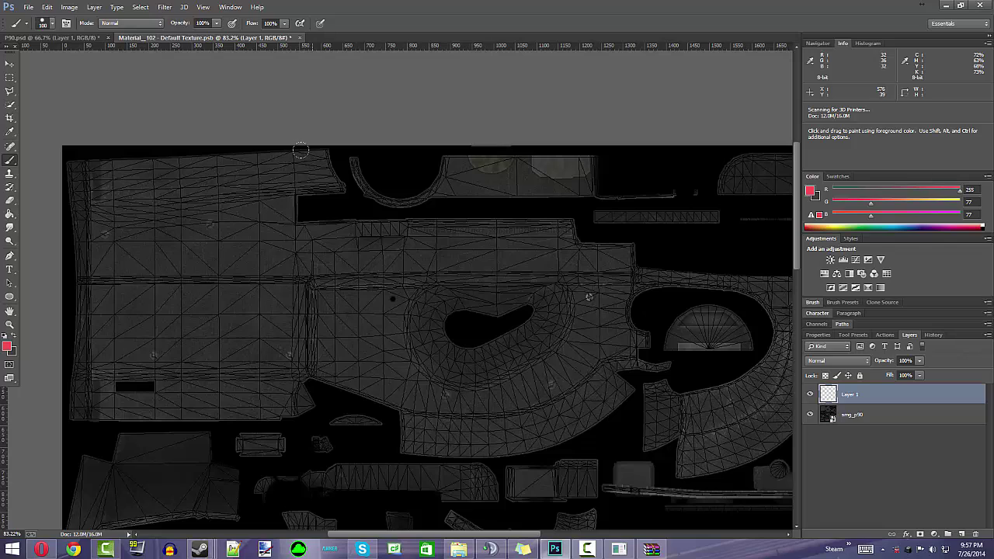
mouse_move(300, 150)
left_mouse_down()
mouse_move(328, 183)
mouse_move(312, 192)
mouse_move(306, 218)
mouse_move(327, 230)
mouse_move(506, 225)
mouse_move(623, 256)
left_mouse_up()
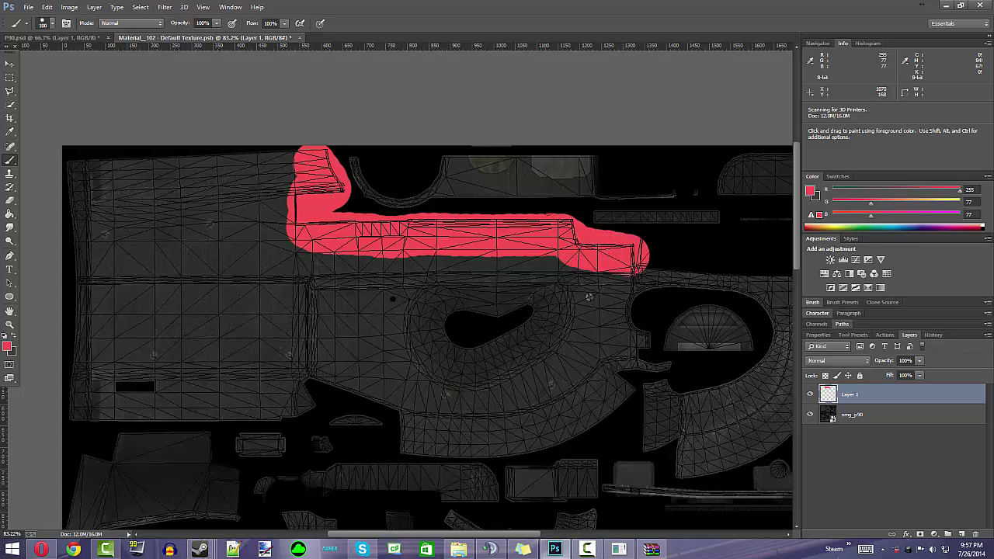
mouse_move(295, 149)
left_mouse_down()
mouse_move(145, 140)
mouse_move(103, 162)
mouse_move(51, 151)
mouse_move(63, 260)
mouse_move(57, 393)
mouse_move(109, 402)
mouse_move(100, 405)
mouse_move(302, 405)
mouse_move(301, 386)
mouse_move(372, 382)
mouse_move(418, 412)
mouse_move(419, 431)
mouse_move(407, 434)
mouse_move(543, 434)
mouse_move(614, 383)
mouse_move(629, 356)
mouse_move(668, 352)
mouse_move(728, 314)
mouse_move(742, 331)
mouse_move(641, 332)
mouse_move(632, 315)
mouse_move(646, 294)
mouse_move(691, 272)
left_mouse_up()
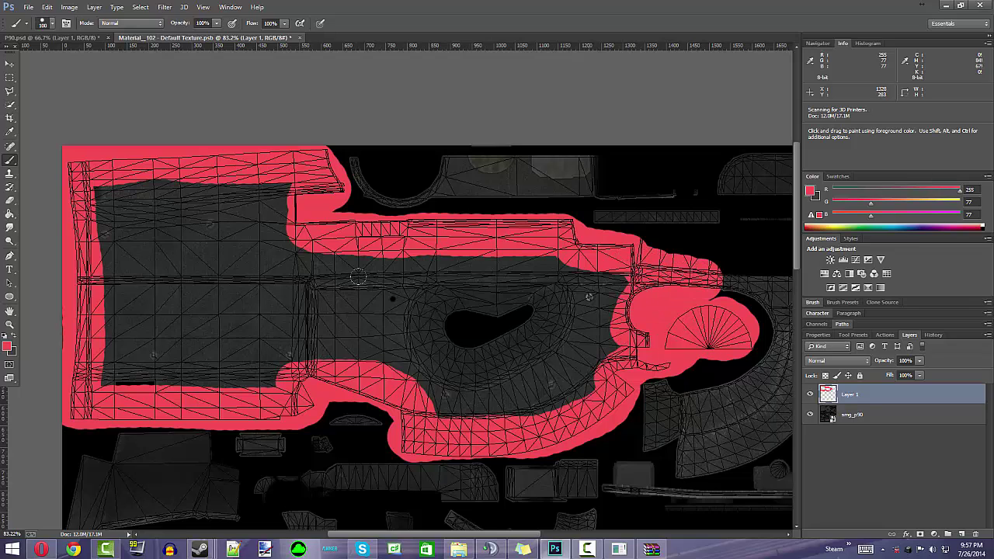
Fill the unpainted interior of the outlined gun body section with the same red using the Paint Bucket.
left_click(9, 214)
left_click(218, 265)
key("b")
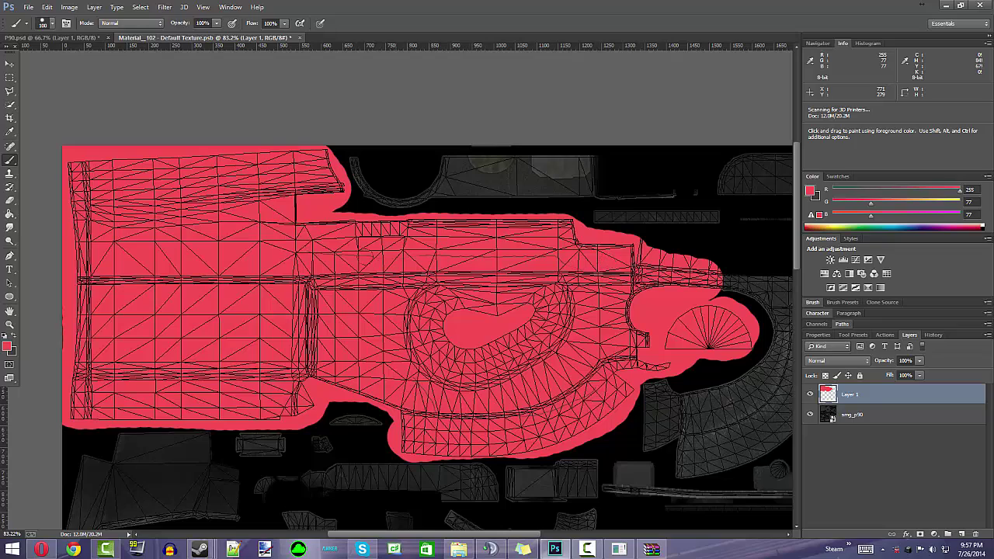
Save the painted Material__102 - Default Texture document.
scroll(556, 366, "down", 3)
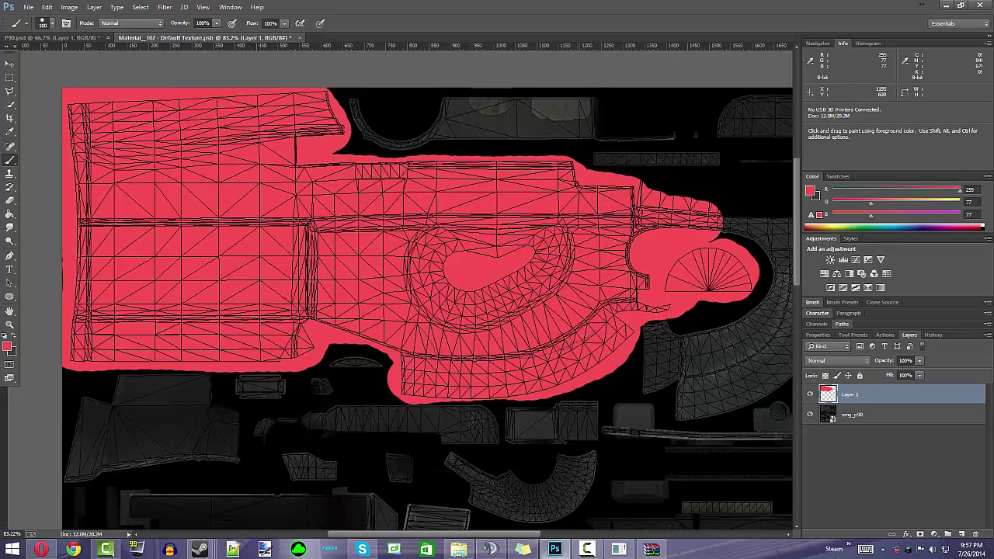
key("z")
left_click_drag(617, 333, 645, 333)
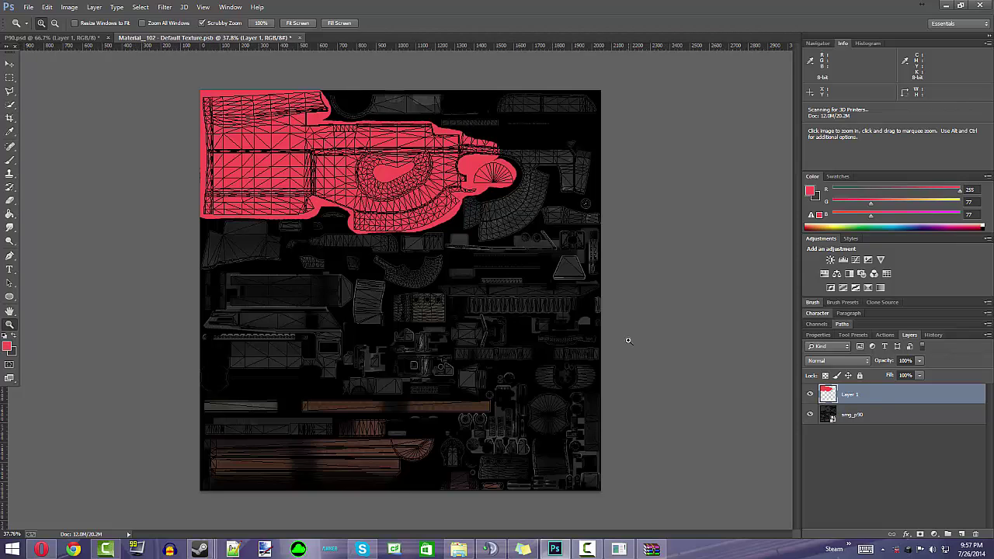
left_click(27, 7)
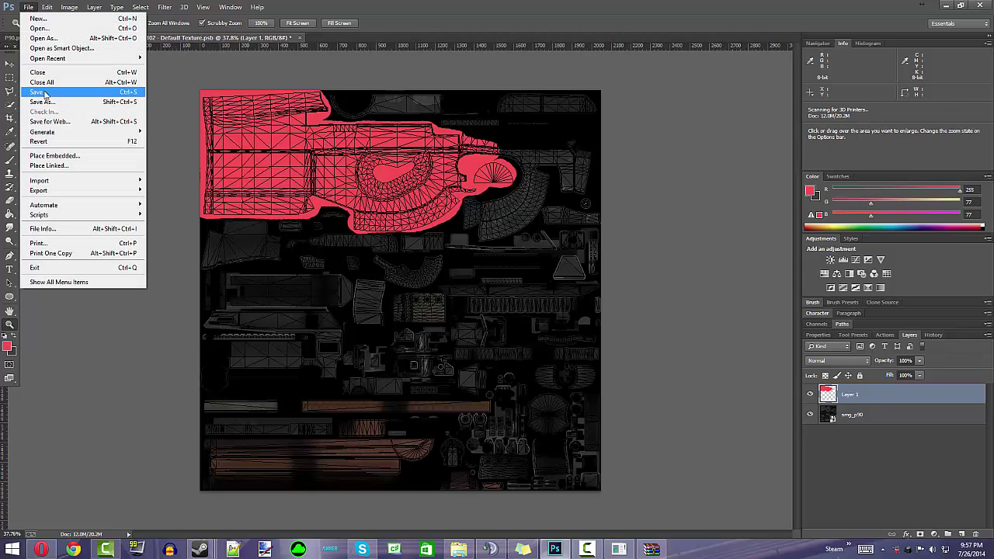
left_click(45, 94)
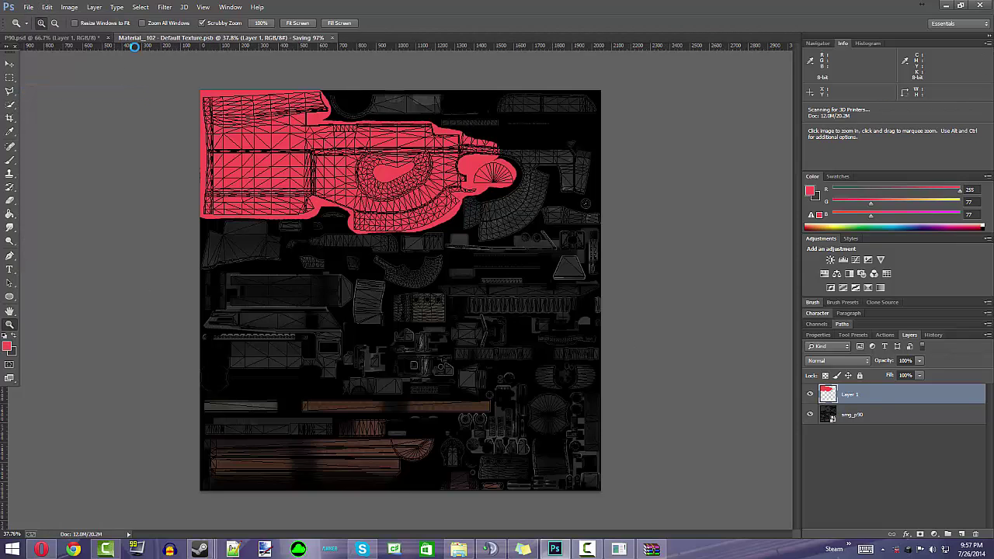
Return to P90.psd and orbit around the 3D model with the Move tool to view its opposite side.
left_click(69, 37)
left_click(10, 67)
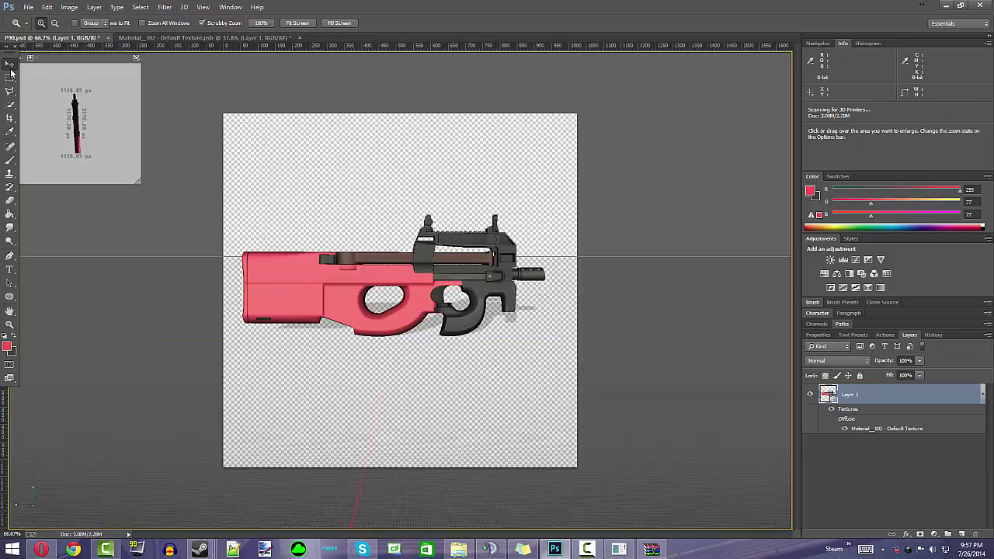
left_click_drag(319, 386, 588, 386)
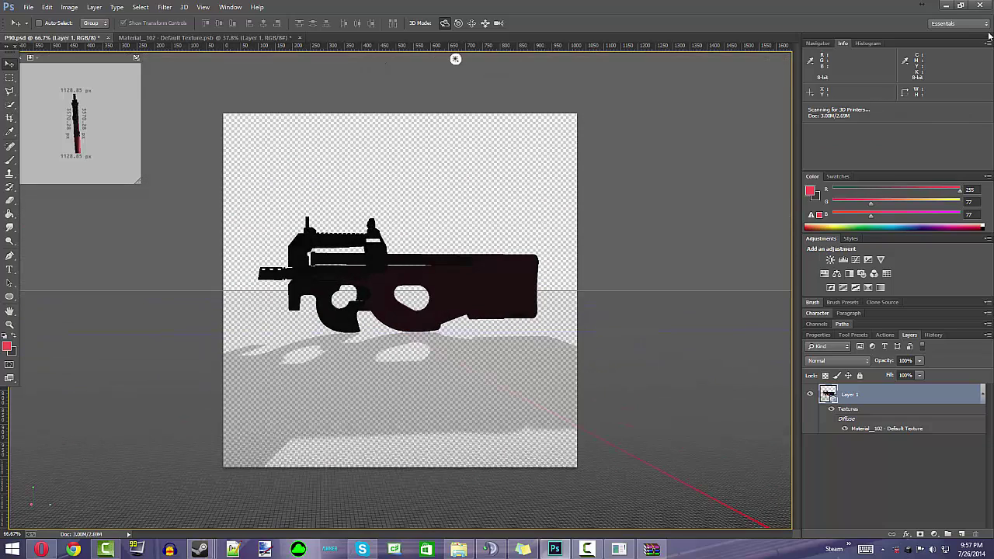
Toggle the IBL shadow in the environment settings of the 3D scene.
right_click(457, 342)
right_click(440, 374)
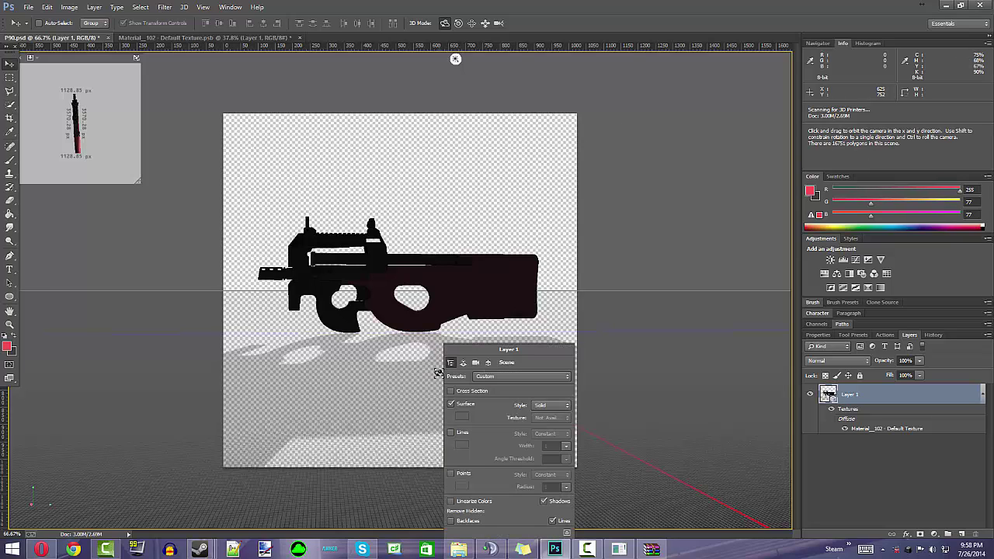
left_click(463, 362)
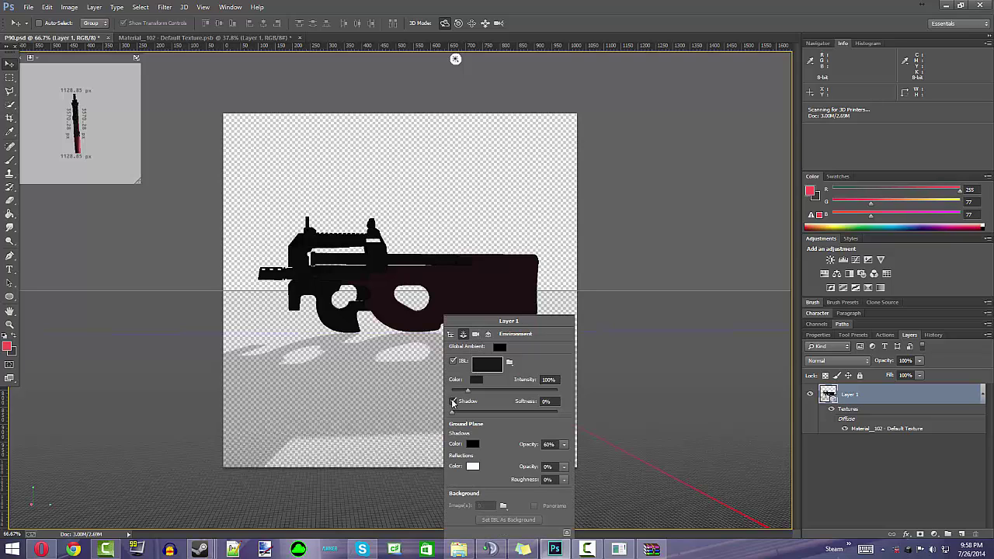
left_click(453, 403)
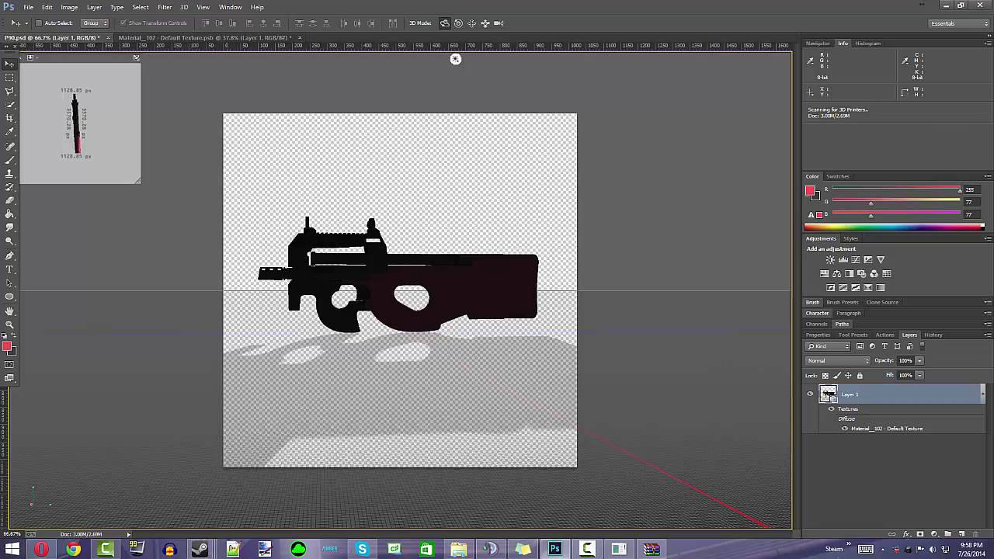
Switch to the 3D workspace, select Infinite Light 1 and bring up the list of scene objects.
left_click(981, 25)
left_click(944, 33)
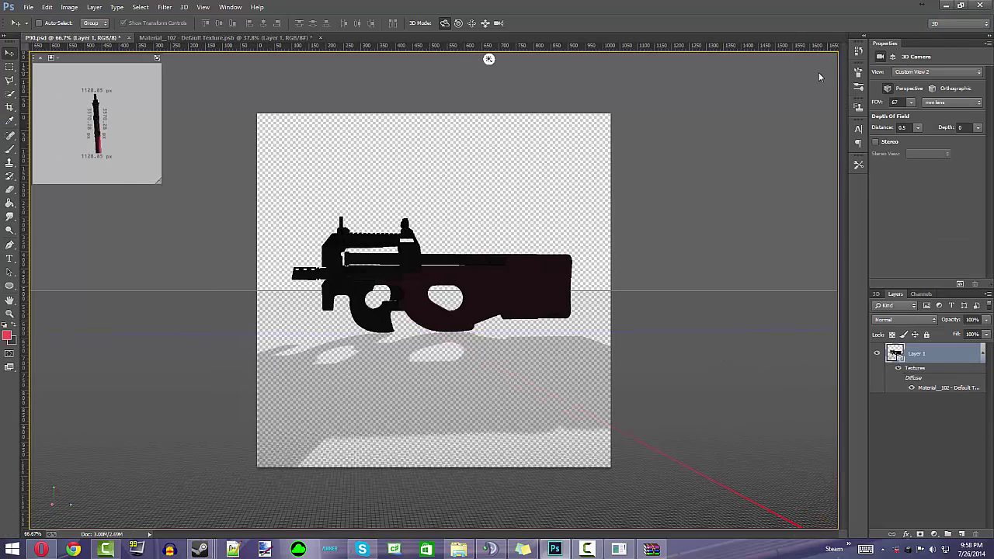
left_click(488, 59)
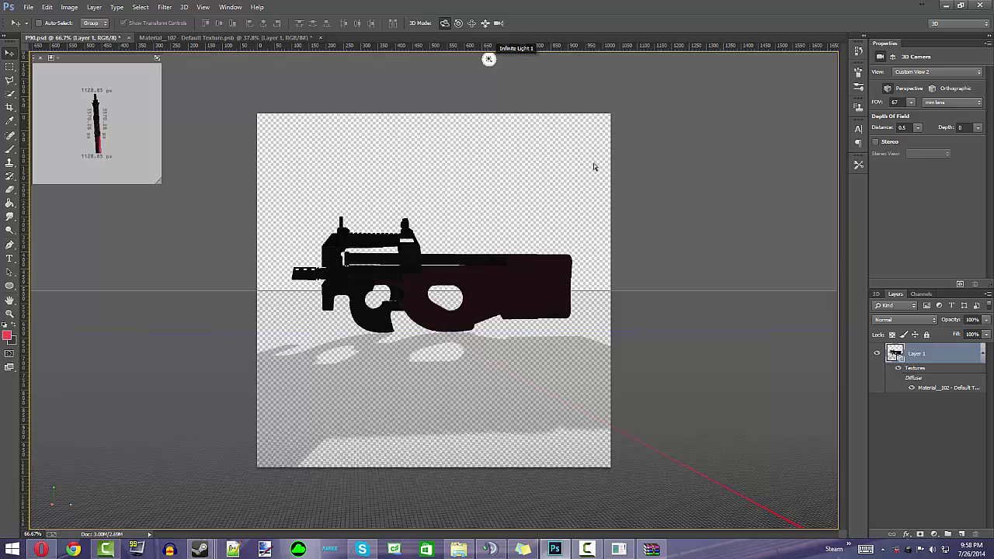
left_click(959, 285)
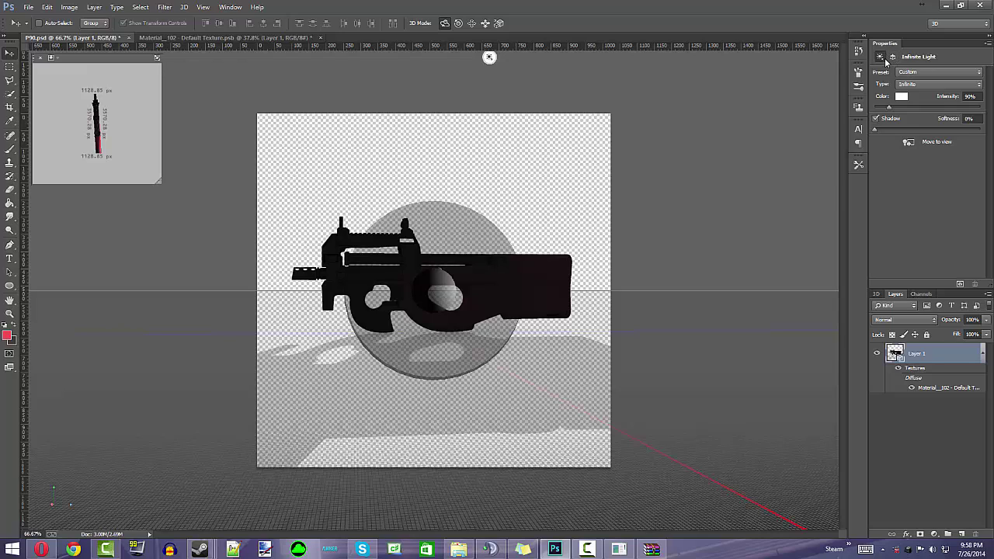
left_click(937, 75)
left_click(937, 77)
left_click(875, 294)
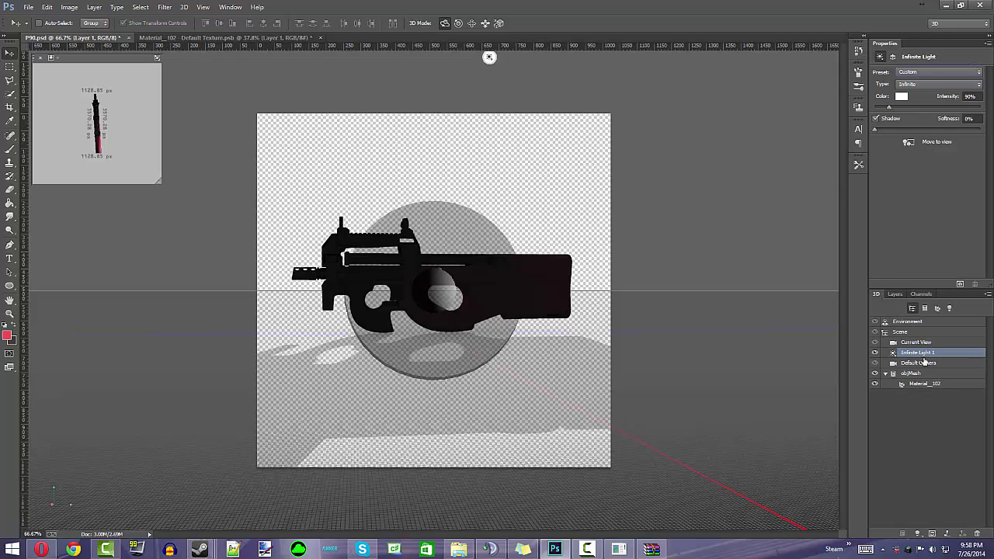
Add a second infinite light to the scene and switch back to the Essentials workspace.
left_click(918, 534)
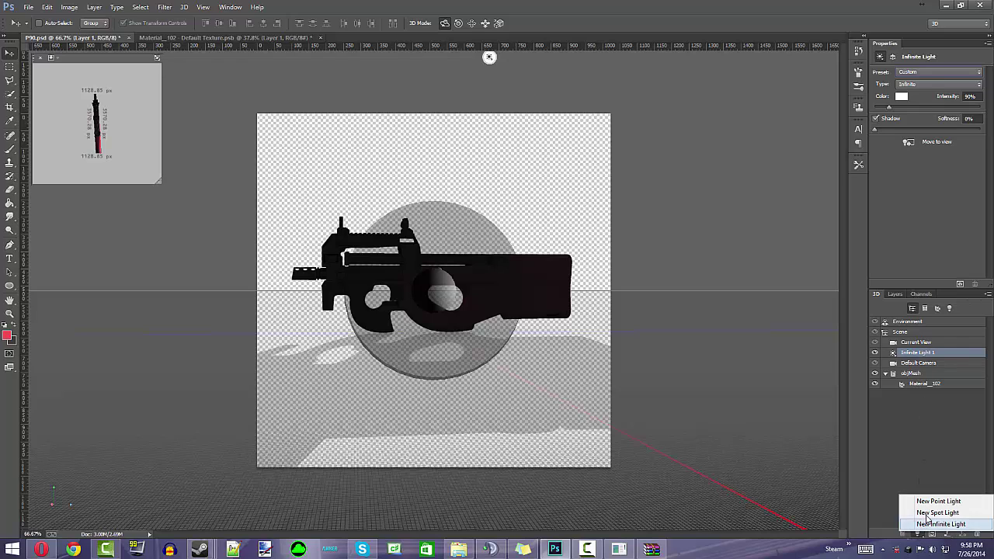
left_click(932, 525)
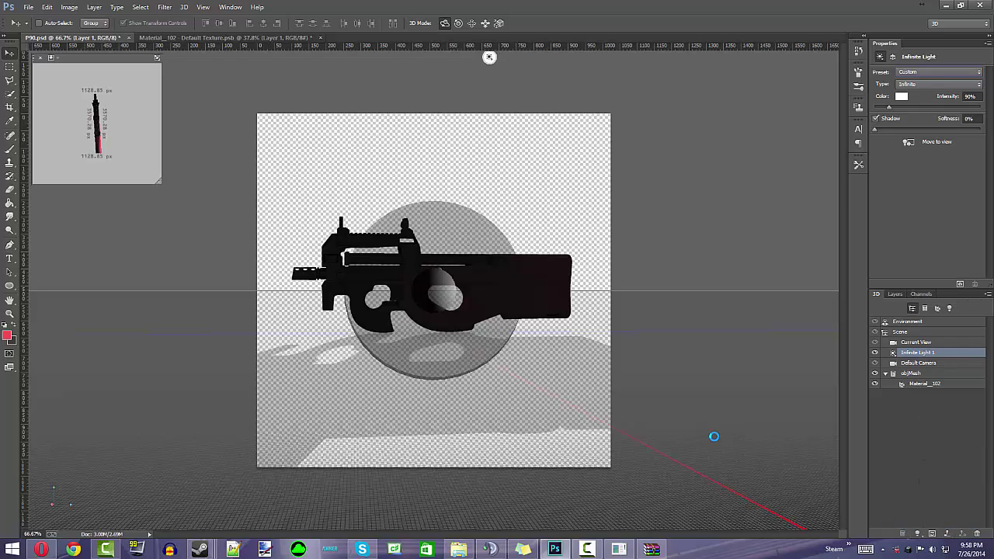
left_click(956, 24)
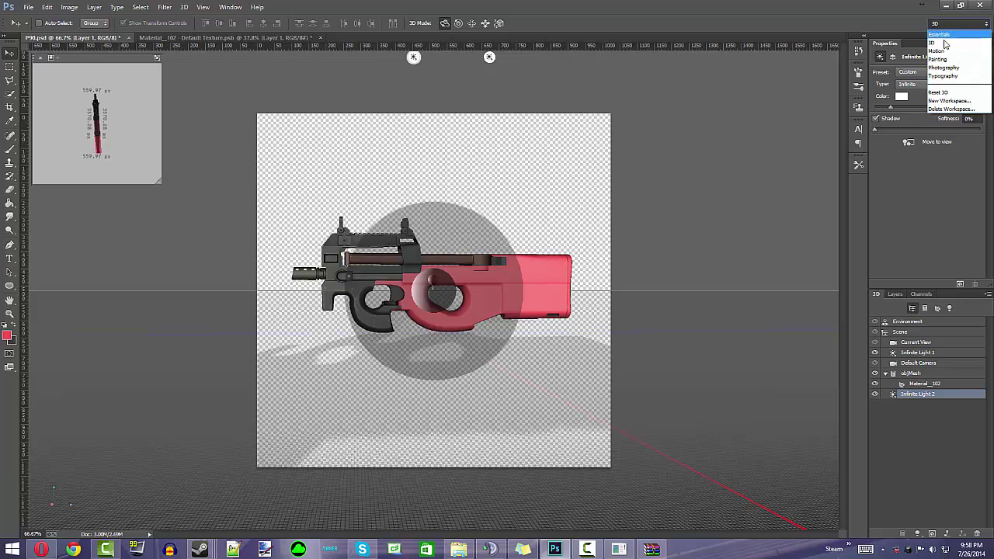
left_click(949, 35)
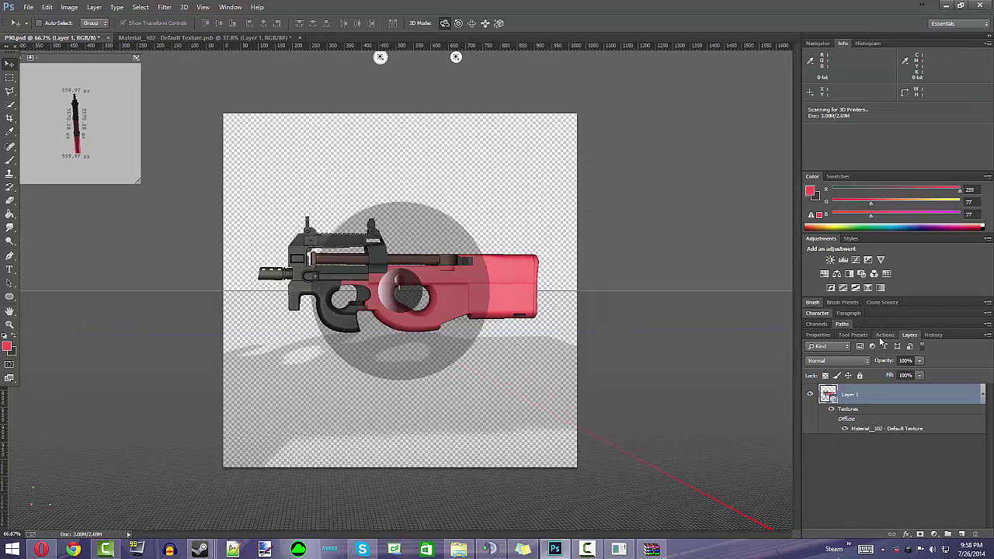
Paint the curved grip section and the adjoining front body section of the texture red with the Brush on Layer 1.
left_click_drag(652, 366, 344, 393)
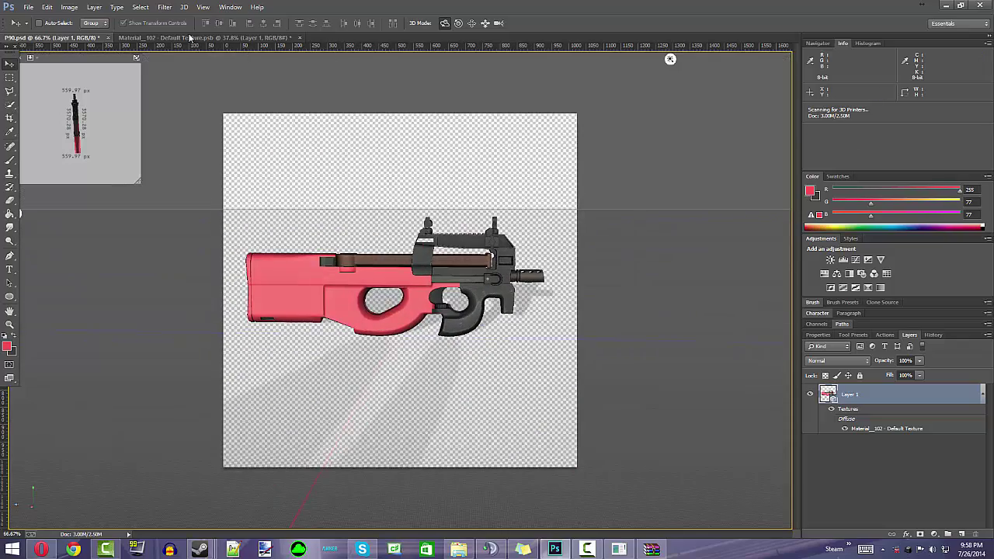
left_click(189, 37)
left_click(10, 159)
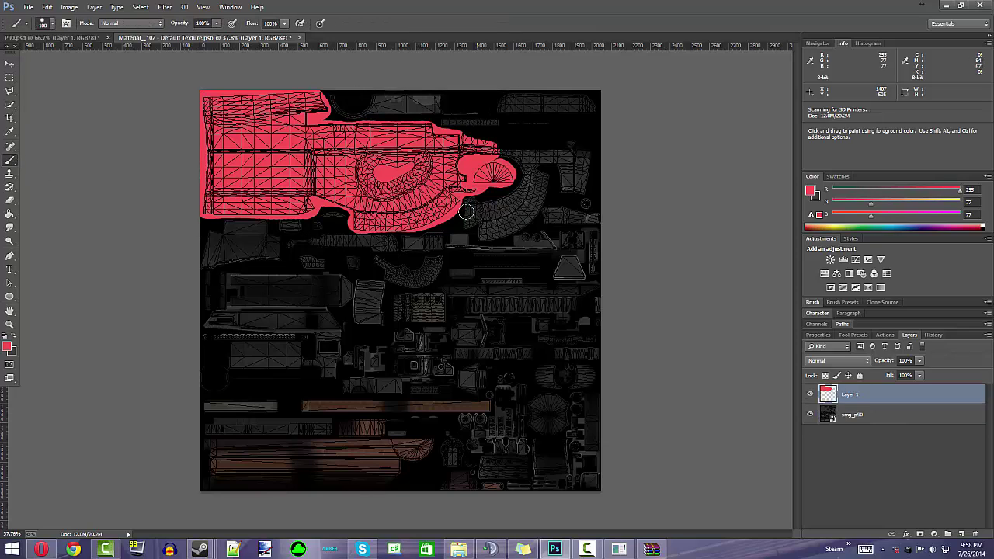
mouse_move(467, 210)
left_mouse_down()
mouse_move(491, 203)
mouse_move(512, 219)
mouse_move(547, 176)
mouse_move(529, 172)
mouse_move(497, 196)
left_mouse_up()
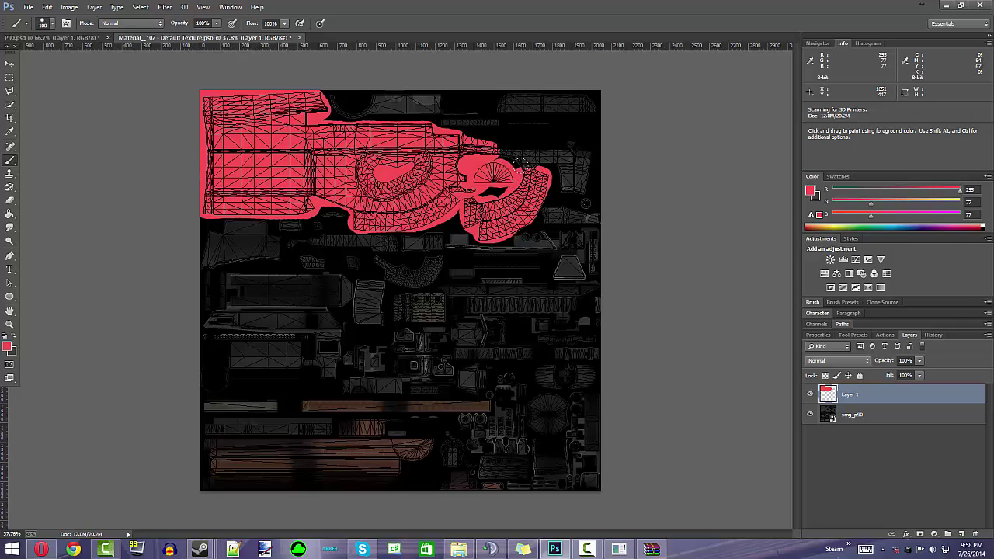
mouse_move(519, 164)
left_mouse_down()
mouse_move(502, 148)
mouse_move(582, 146)
mouse_move(569, 163)
mouse_move(581, 140)
mouse_move(534, 141)
mouse_move(567, 134)
mouse_move(479, 141)
mouse_move(567, 134)
mouse_move(485, 139)
mouse_move(536, 130)
left_mouse_up()
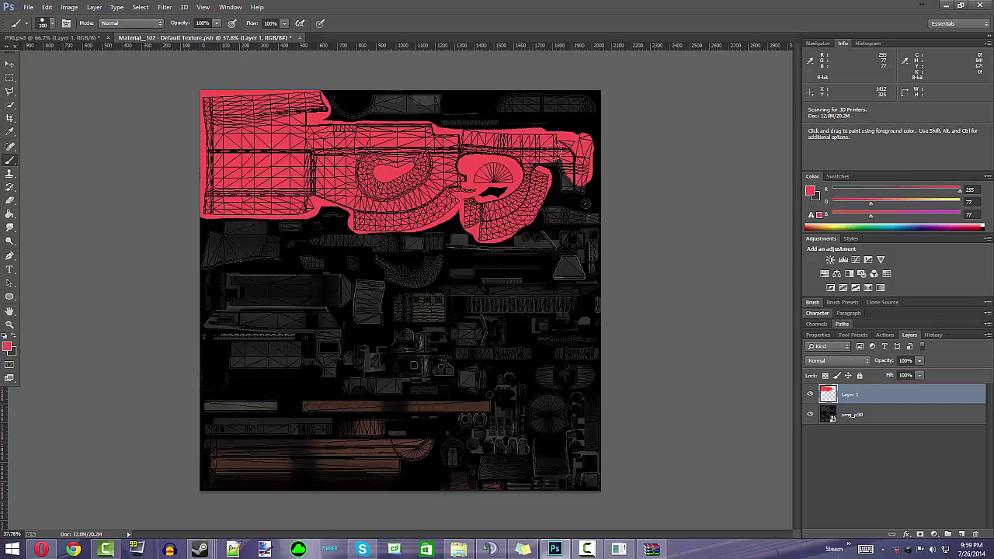
left_click_drag(568, 183, 586, 180)
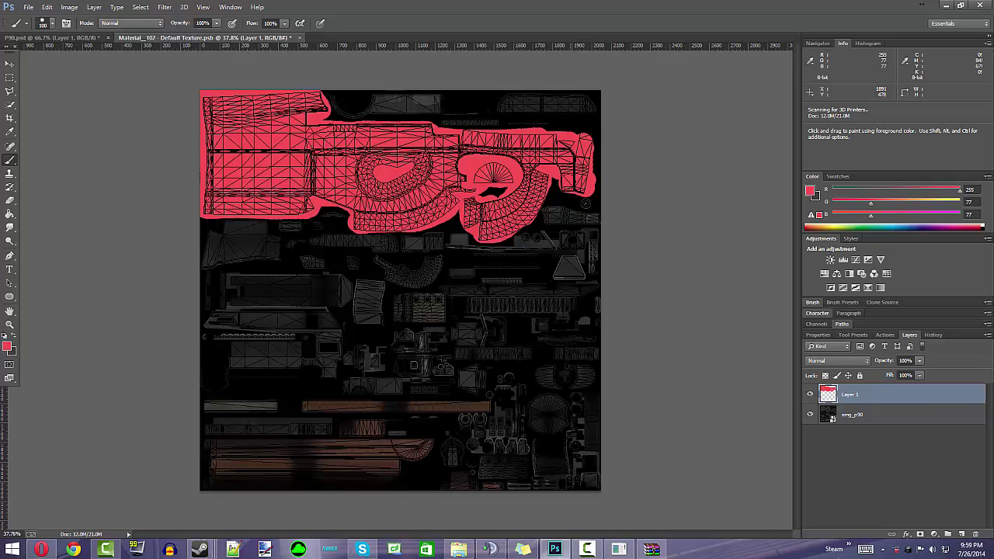
Return to P90.psd and orbit the 3D model to examine the painted grip and front sections.
left_click(55, 37)
left_click(9, 63)
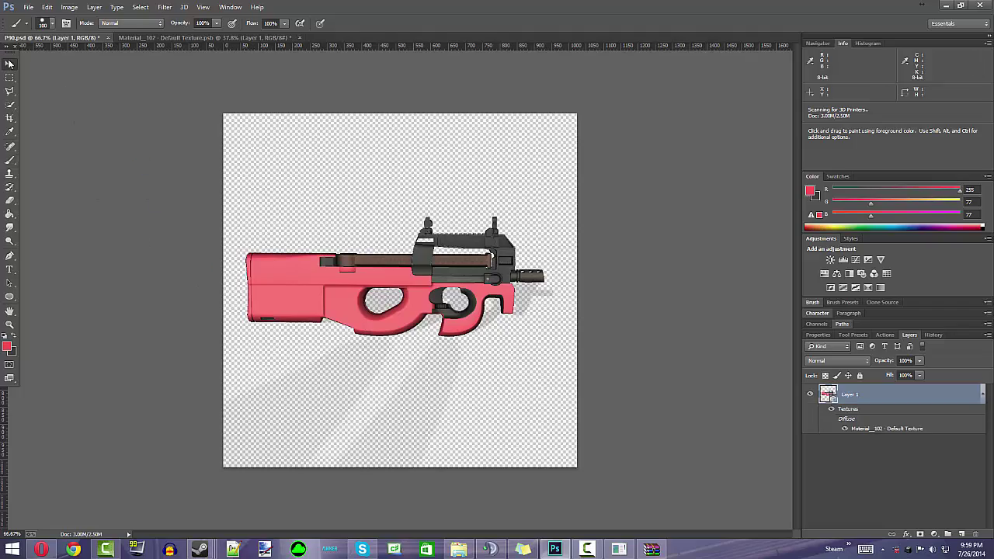
left_click_drag(442, 365, 389, 365)
Paint the large circular section near the texture's lower-right corner red with the Brush and save the texture document.
left_click(204, 37)
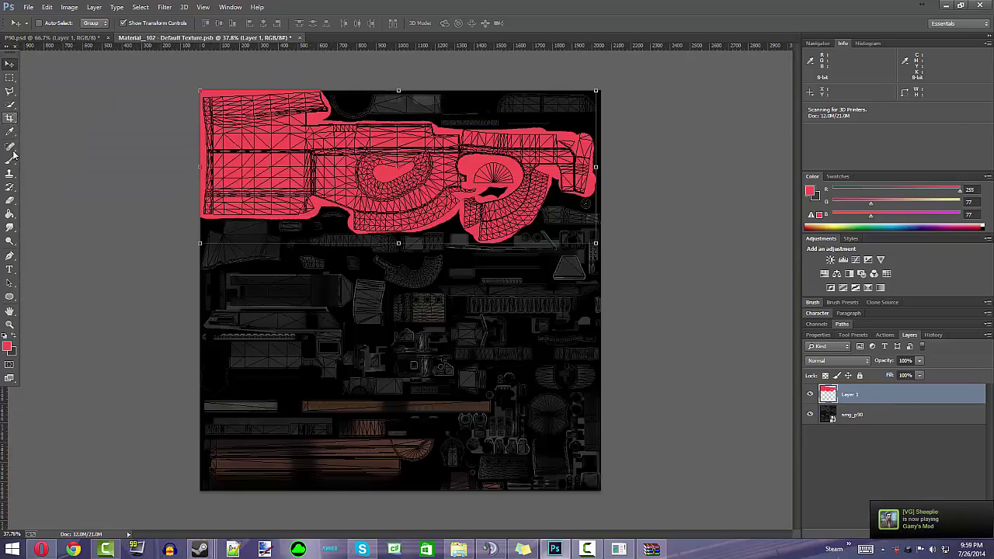
key("z")
left_click_drag(403, 351, 411, 345)
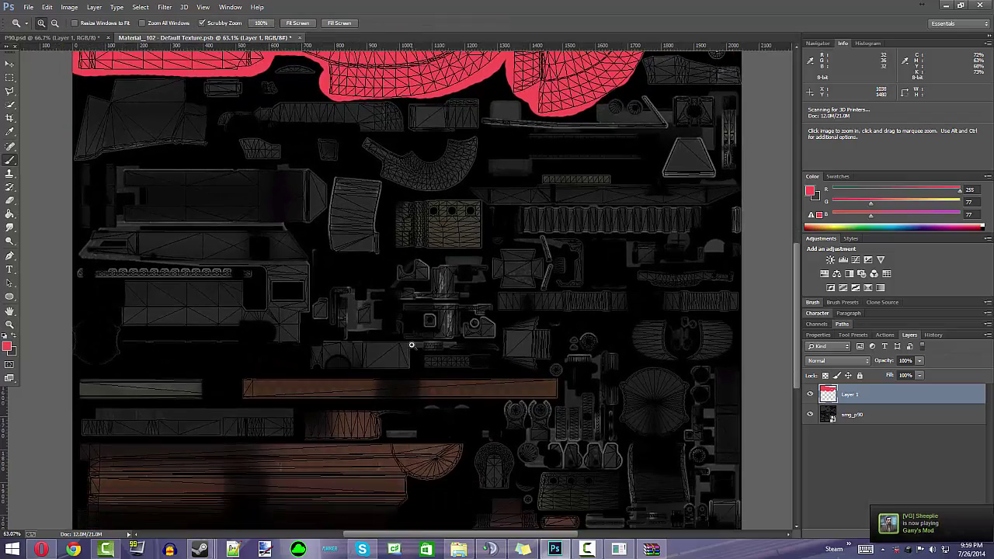
key("b")
scroll(413, 340, "down", 2)
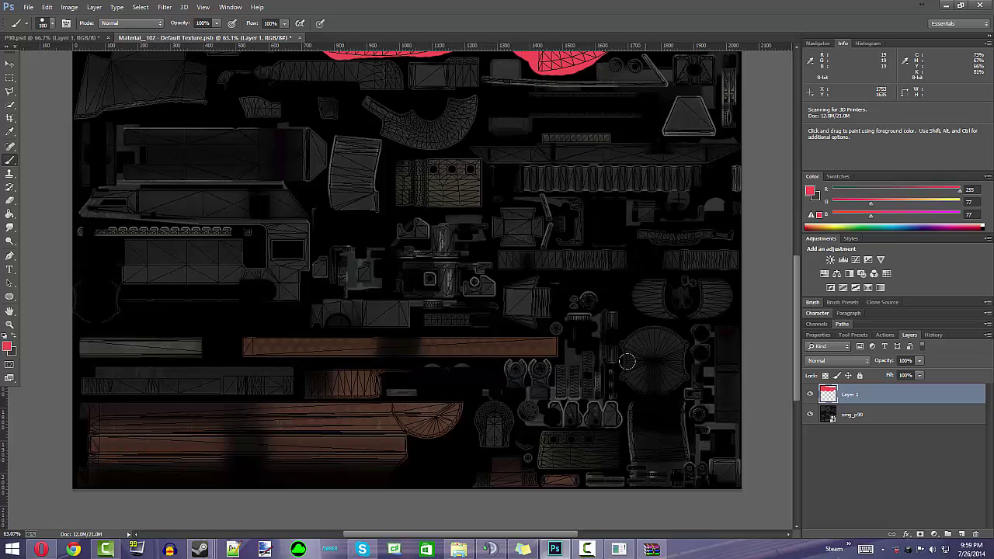
mouse_move(630, 341)
left_mouse_down()
mouse_move(632, 369)
mouse_move(674, 361)
mouse_move(659, 332)
mouse_move(679, 337)
mouse_move(638, 329)
left_mouse_up()
key("ctrl+s")
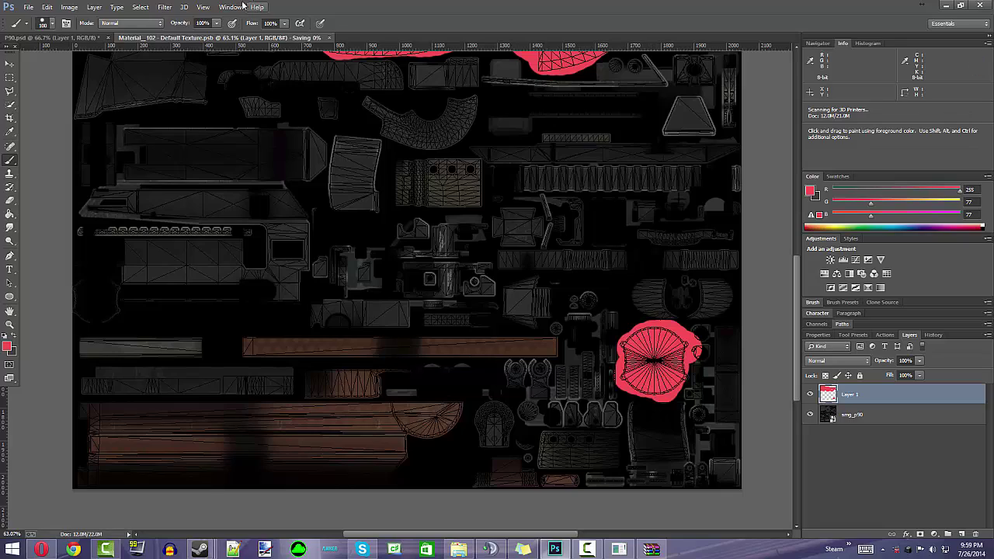
Orbit the P90 model to examine the updated paint from several sides, then return to the texture document.
left_click(54, 38)
key("v")
left_click_drag(469, 377, 259, 47)
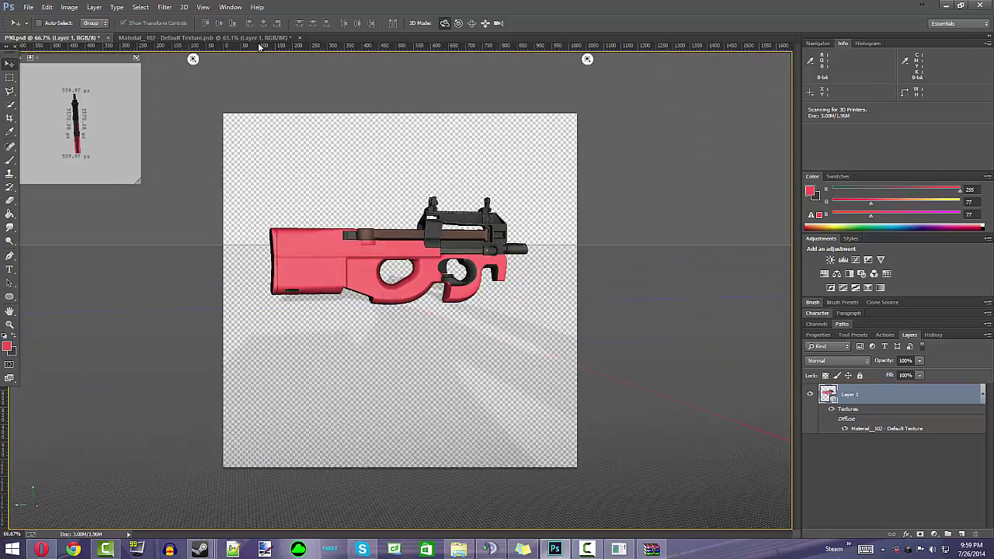
left_click(259, 38)
key("z")
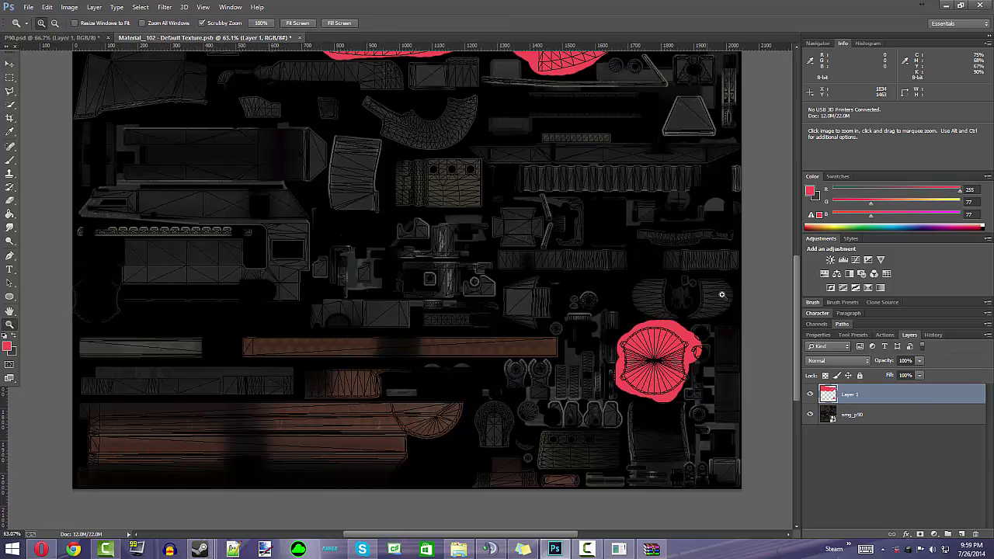
Examine the whole painted texture by hiding the smg_p90 layer and showing it again.
left_click_drag(721, 294, 709, 311)
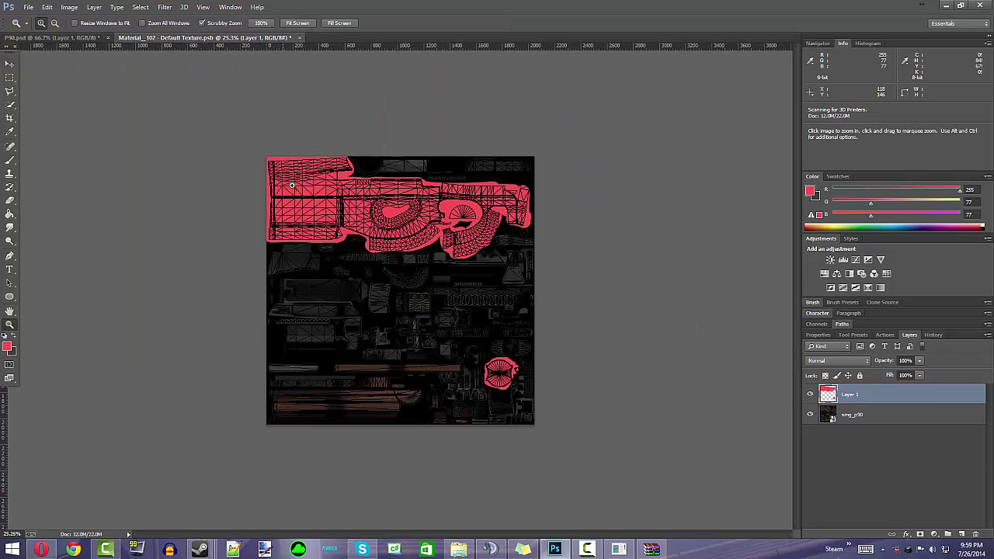
left_click(810, 417)
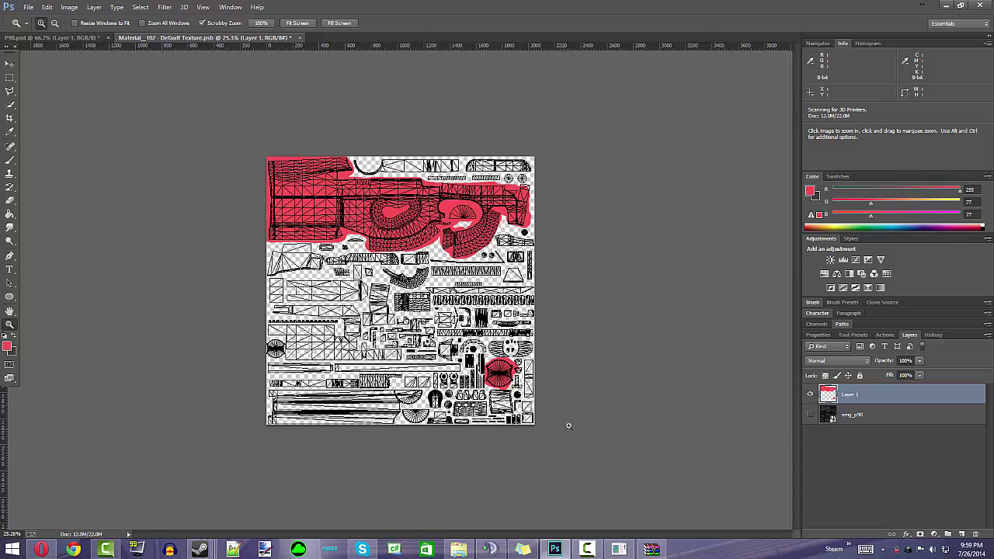
left_click(811, 417)
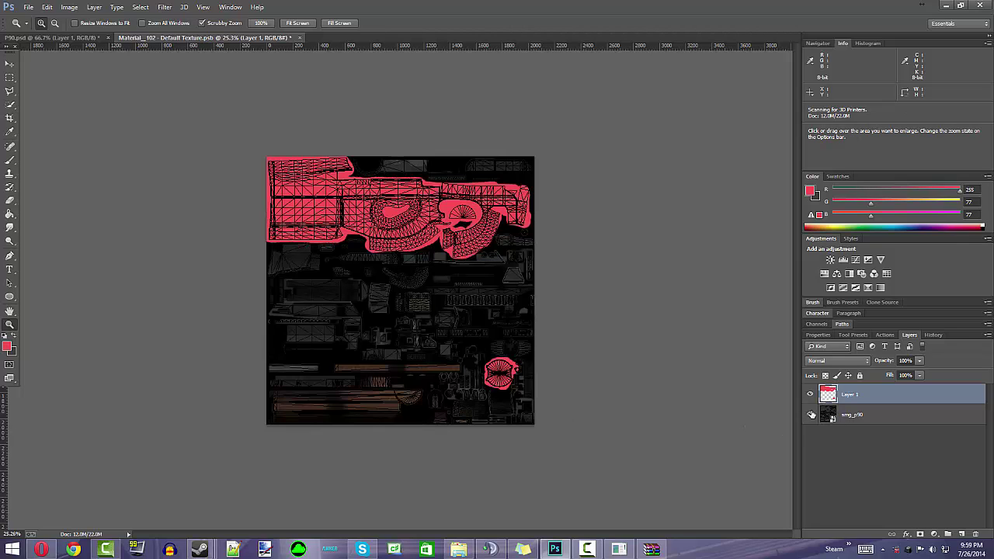
Save the texture as a maximum-quality (12) JPEG copy named P90_YOUTUBE in the YOUTUBE folder on Removable Disk (G:).
left_click(28, 7)
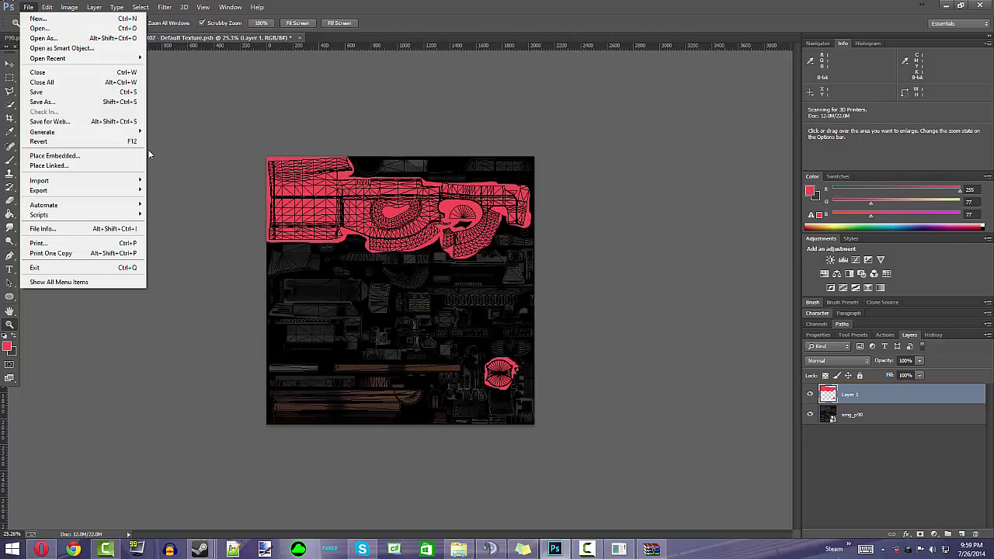
left_click(42, 102)
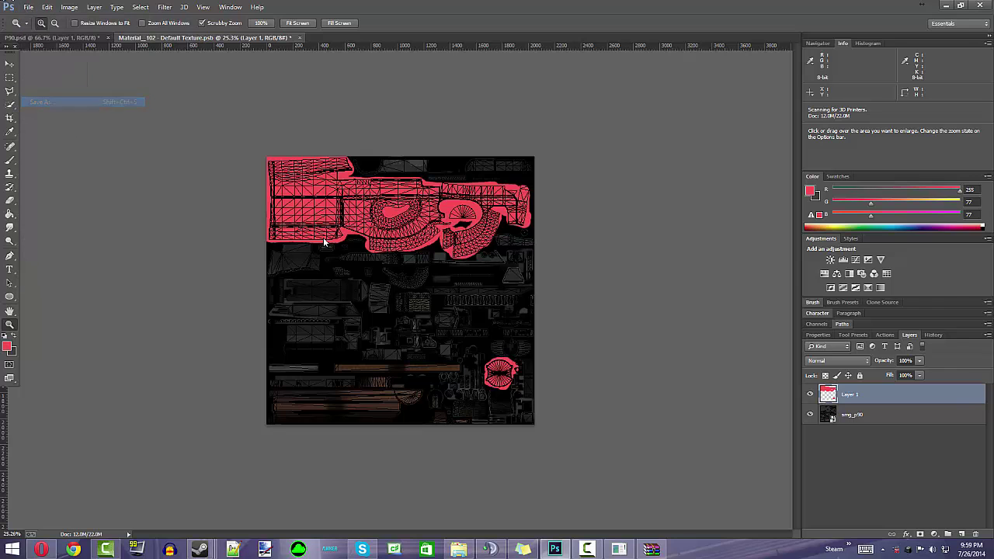
left_click(54, 279)
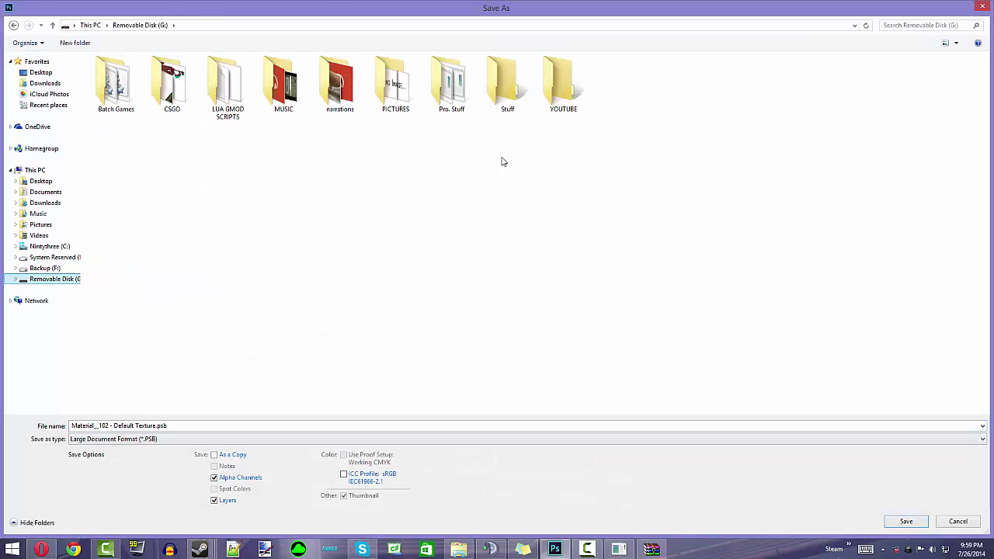
double_click(579, 94)
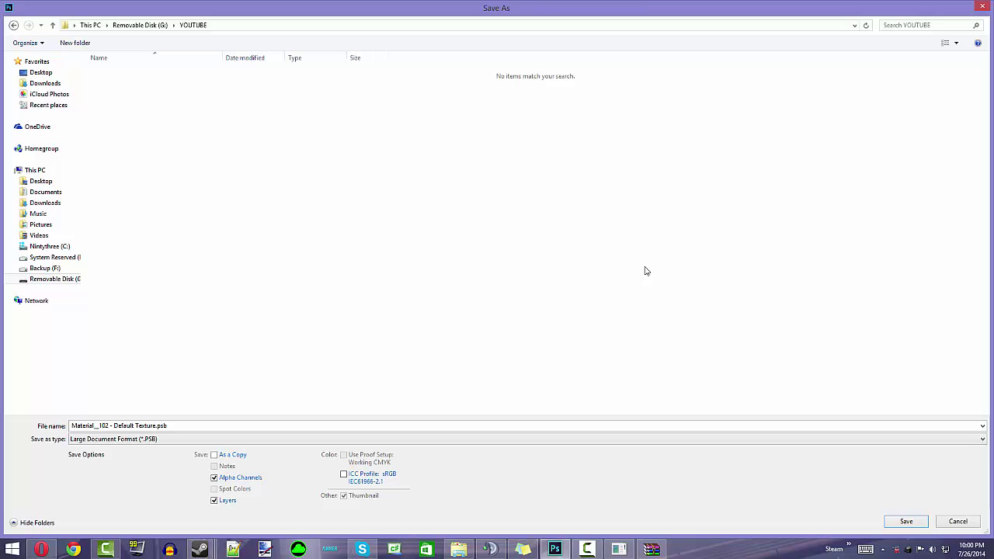
left_click(155, 440)
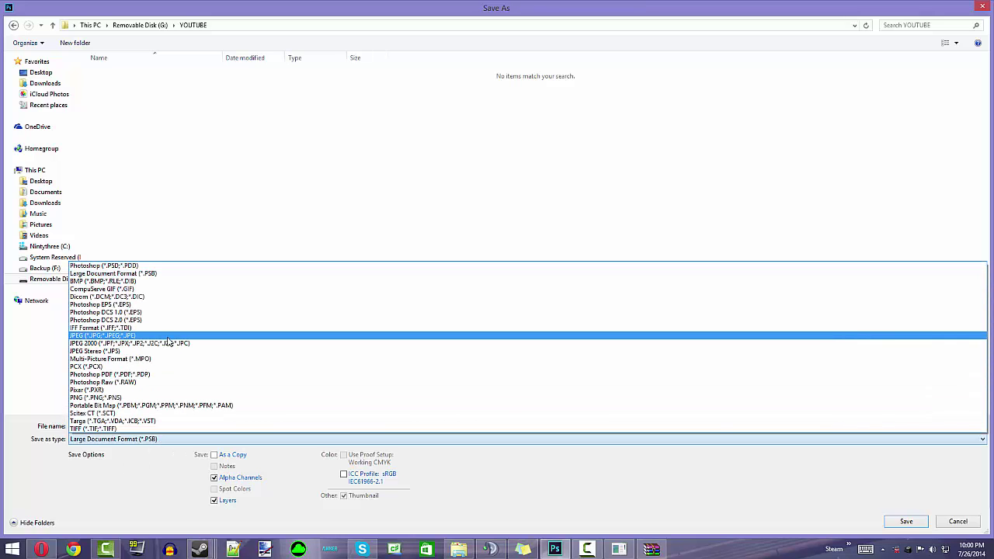
left_click(170, 338)
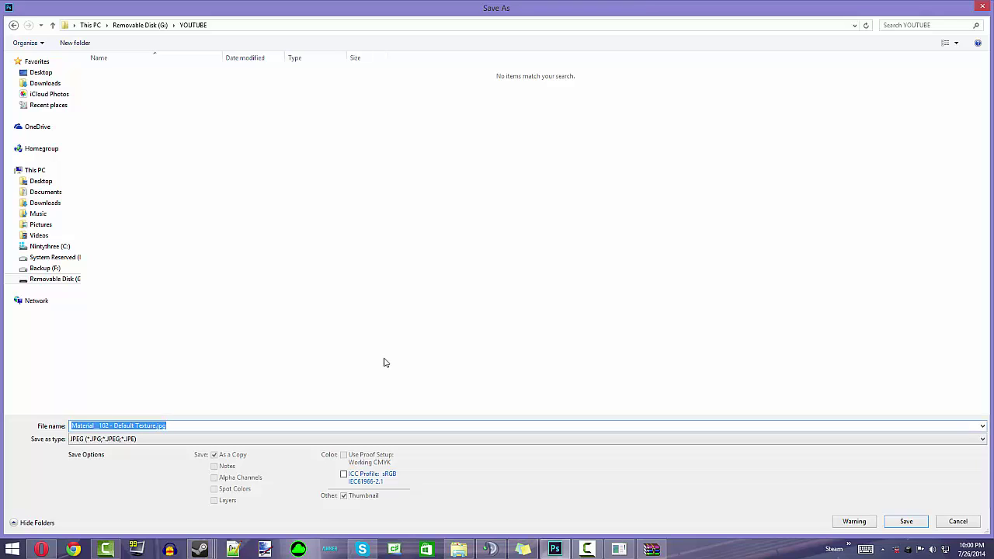
type("P90_YOUTUBE")
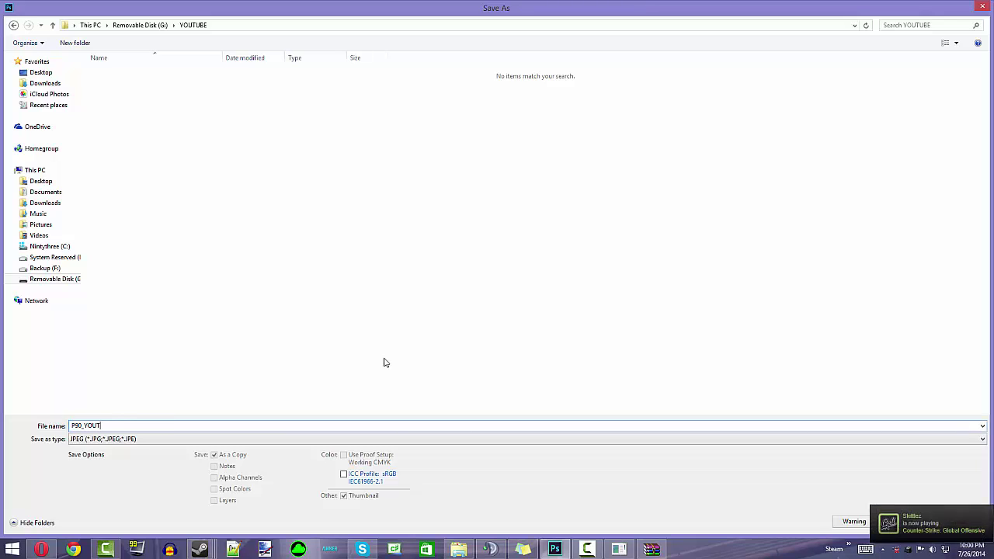
key("Return")
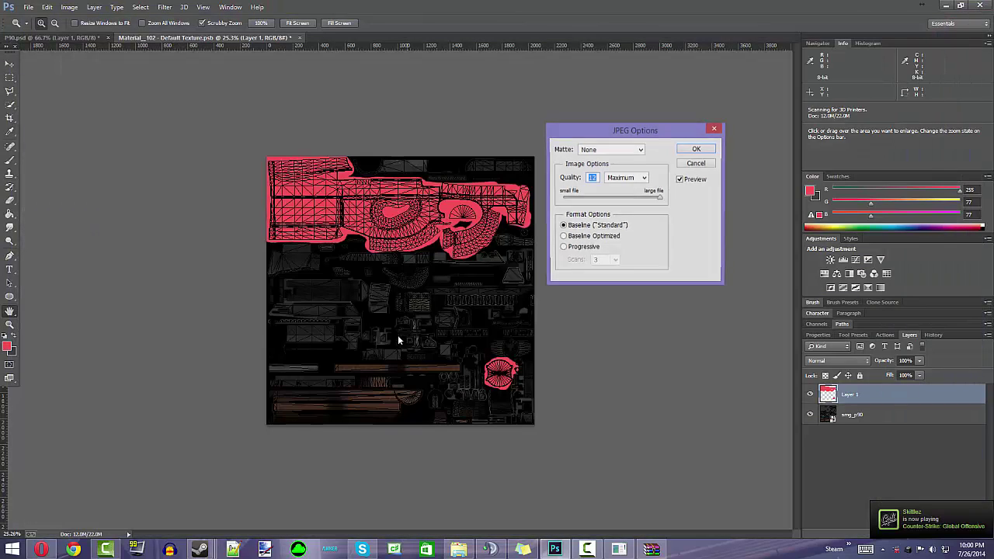
key("Return")
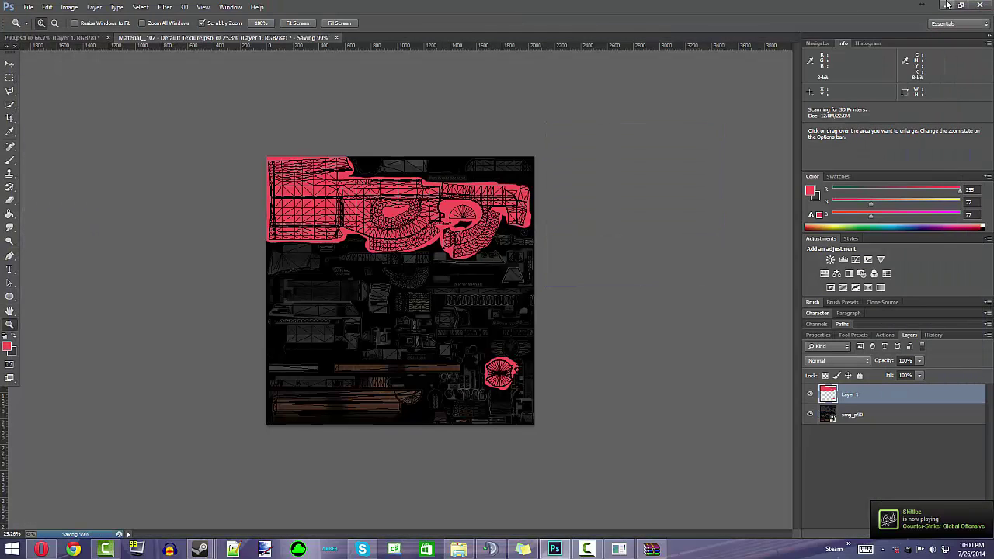
Minimize Photoshop and the P90 archive window, then switch to the main Steam window.
left_click(948, 5)
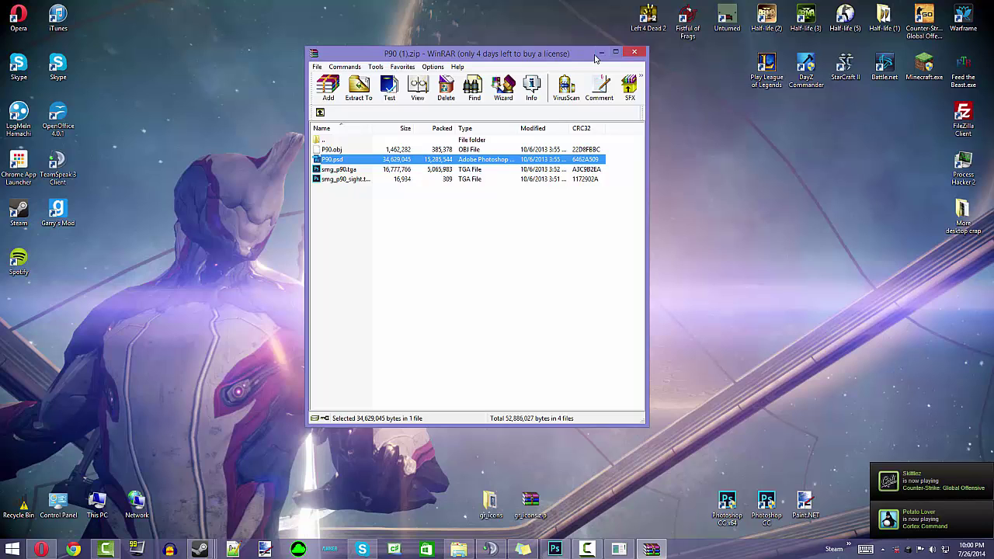
left_click(599, 54)
mouse_move(200, 548)
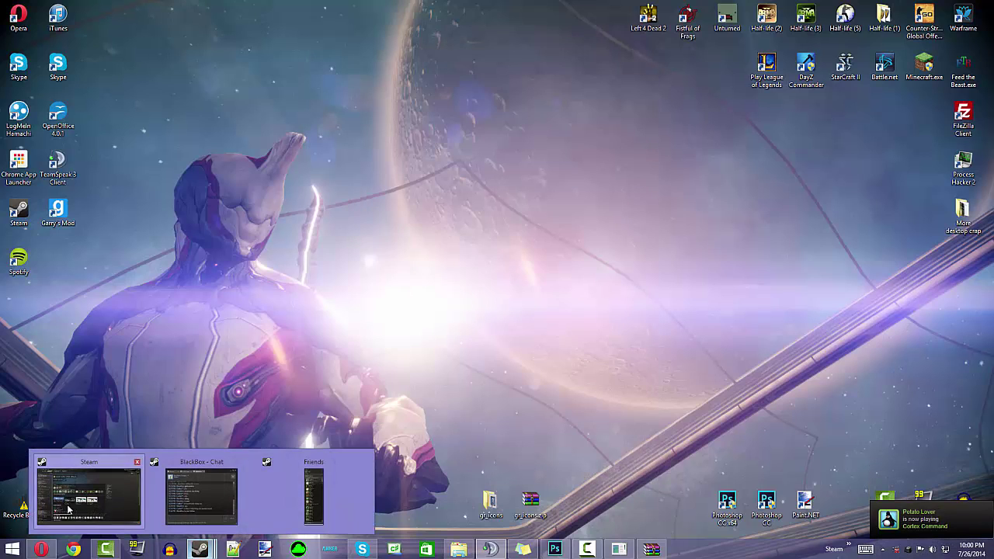
left_click(85, 490)
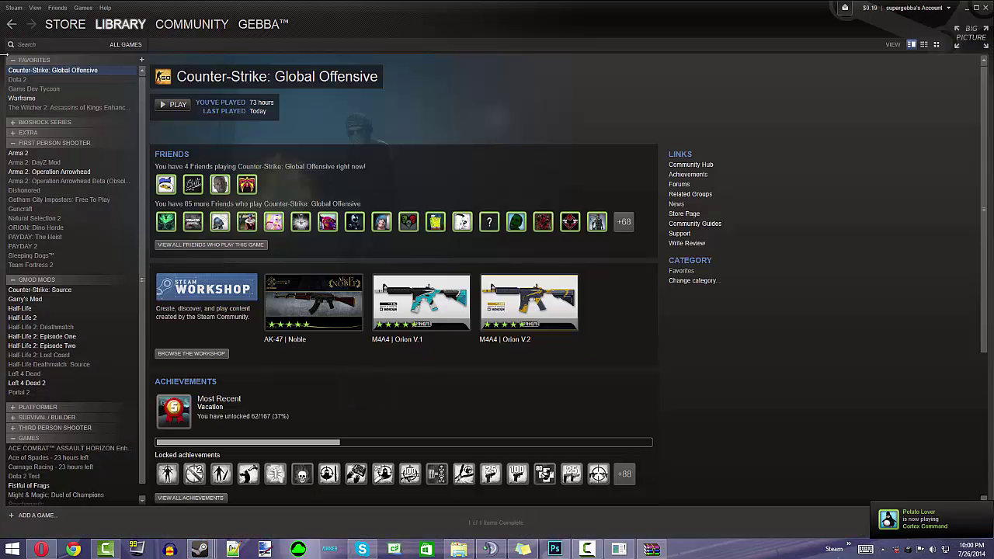
Check the launch options in the properties of Counter-Strike: Global Offensive and close them without changes.
right_click(66, 75)
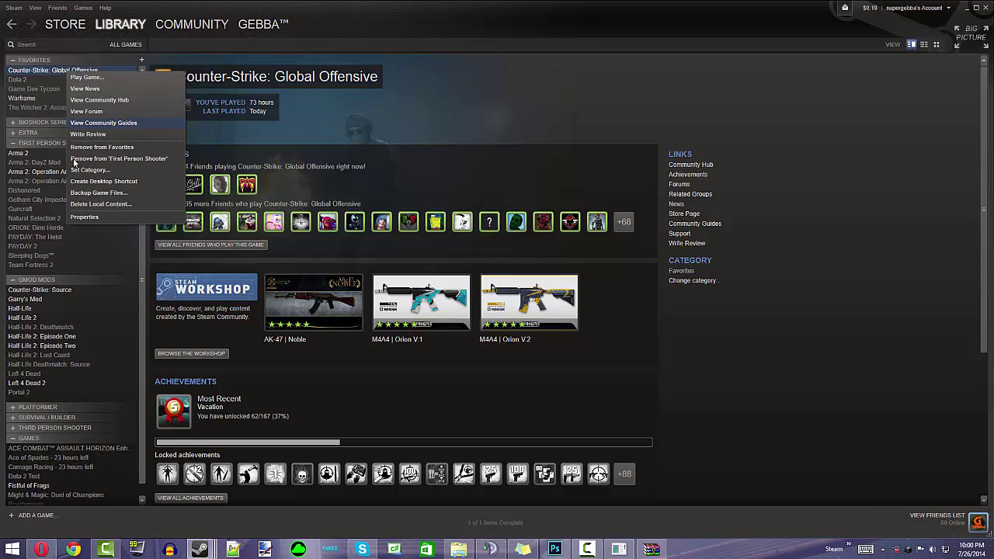
left_click(80, 217)
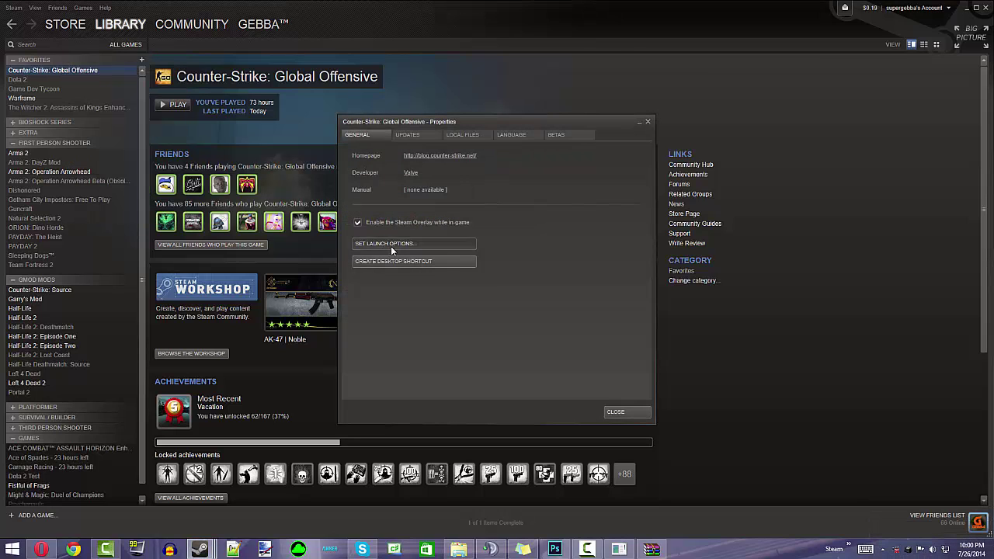
left_click(391, 246)
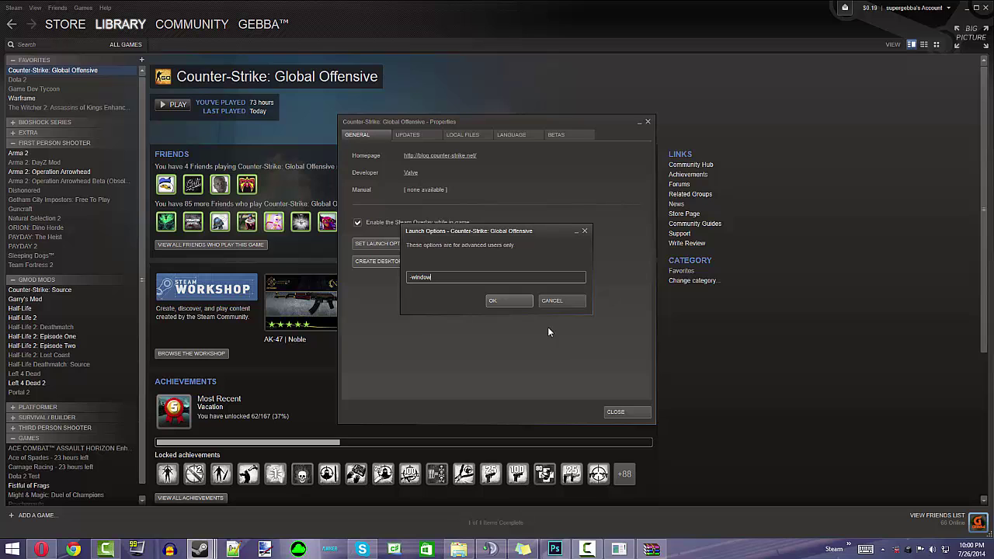
left_click(557, 300)
left_click(626, 413)
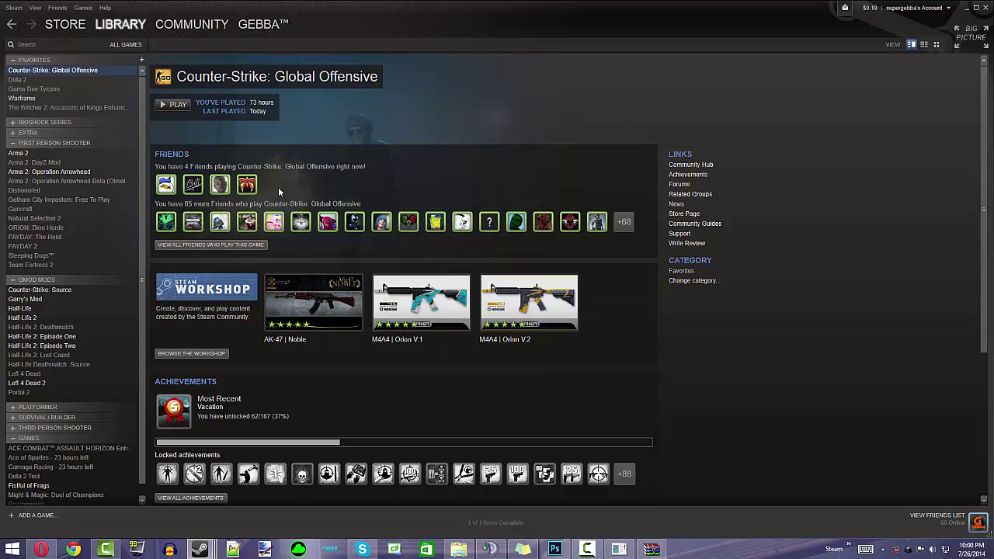
Launch Counter-Strike: Global Offensive and lower its application volume to 0 in the Volume Mixer.
left_click(188, 106)
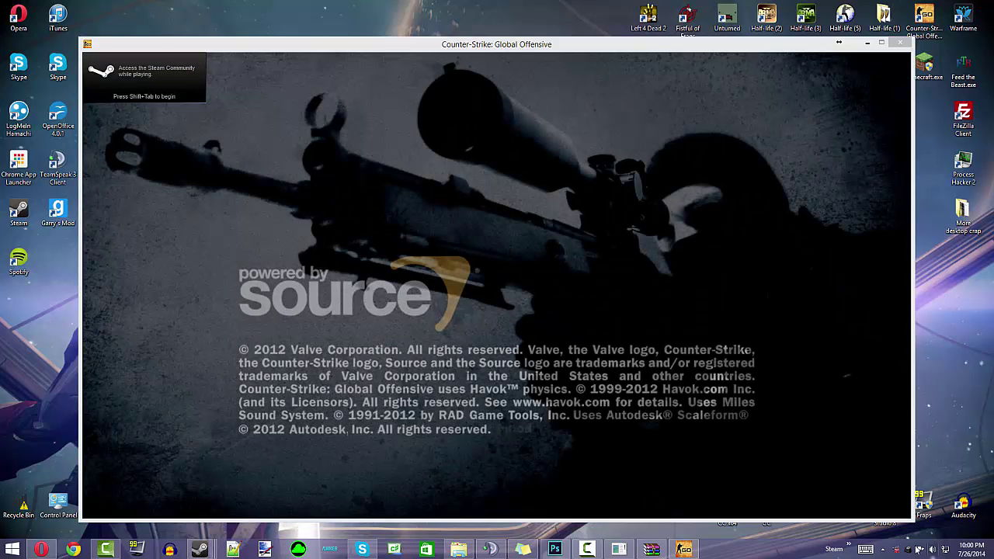
left_click(930, 548)
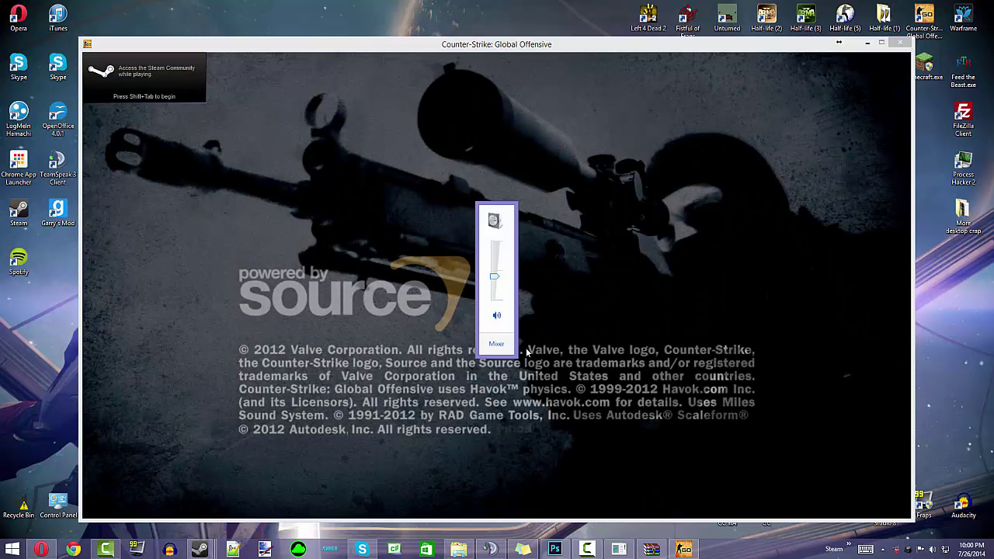
left_click(498, 351)
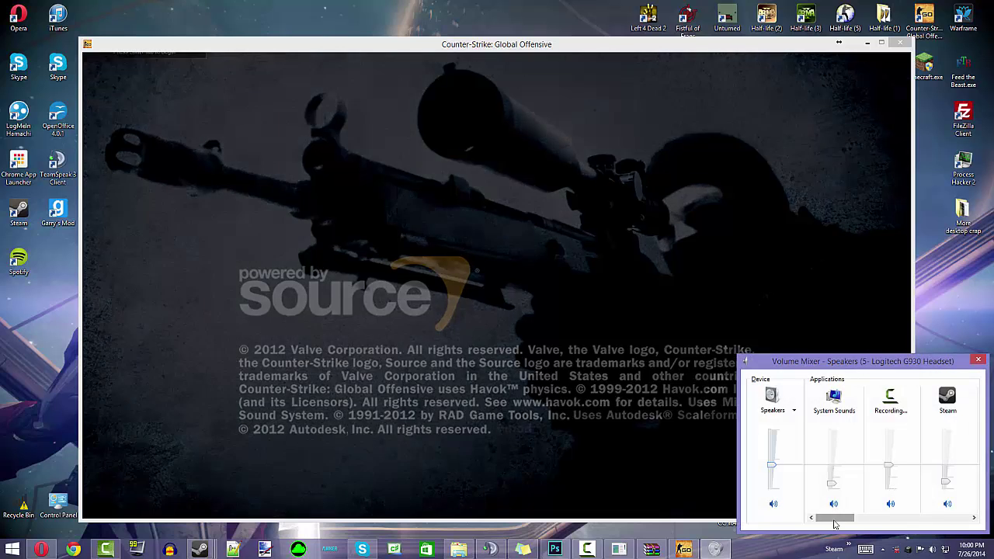
left_click(959, 517)
mouse_move(962, 466)
left_mouse_down()
mouse_move(963, 502)
mouse_move(963, 473)
mouse_move(955, 481)
left_mouse_up()
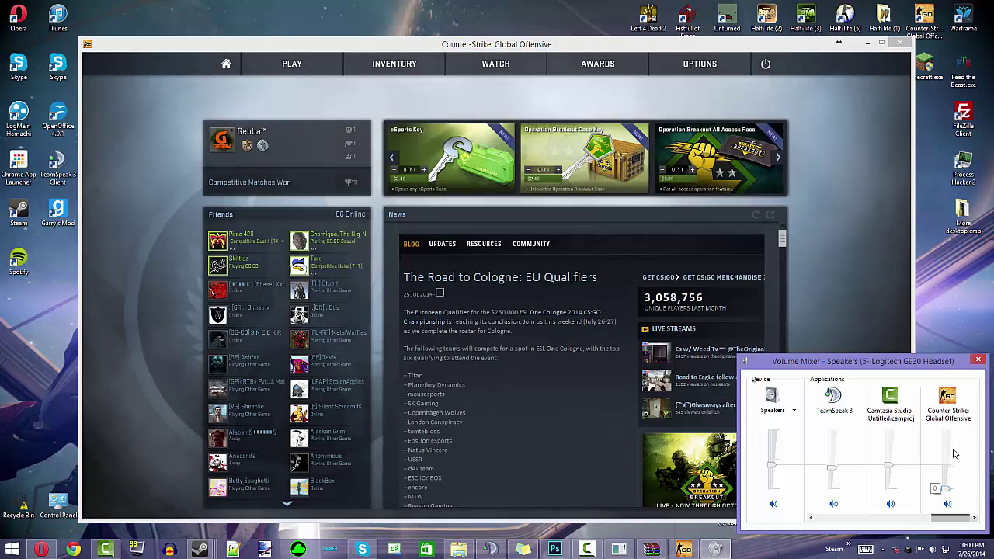
left_click(978, 360)
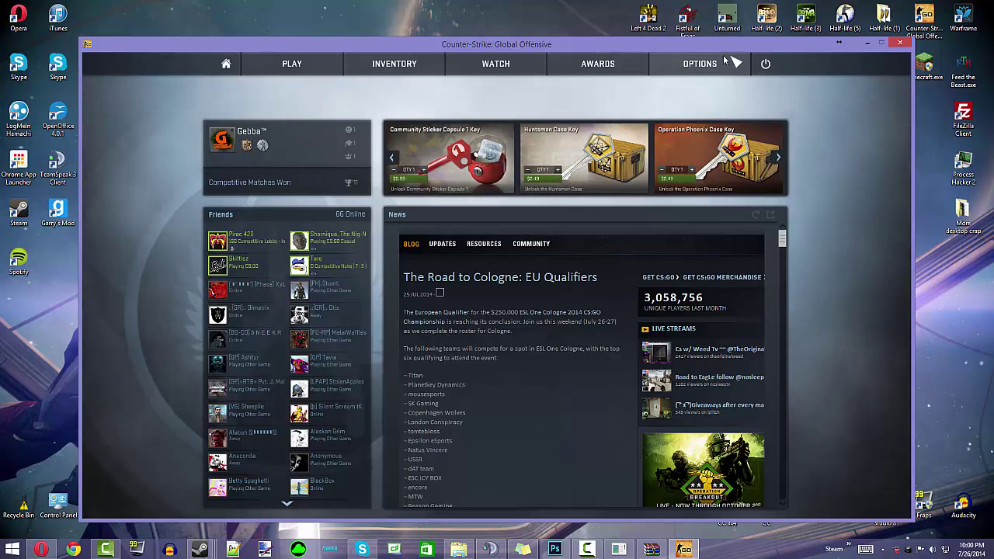
Check the Enable Developer Console option in Game Settings and return to the game's main screen.
mouse_move(711, 74)
left_click(693, 130)
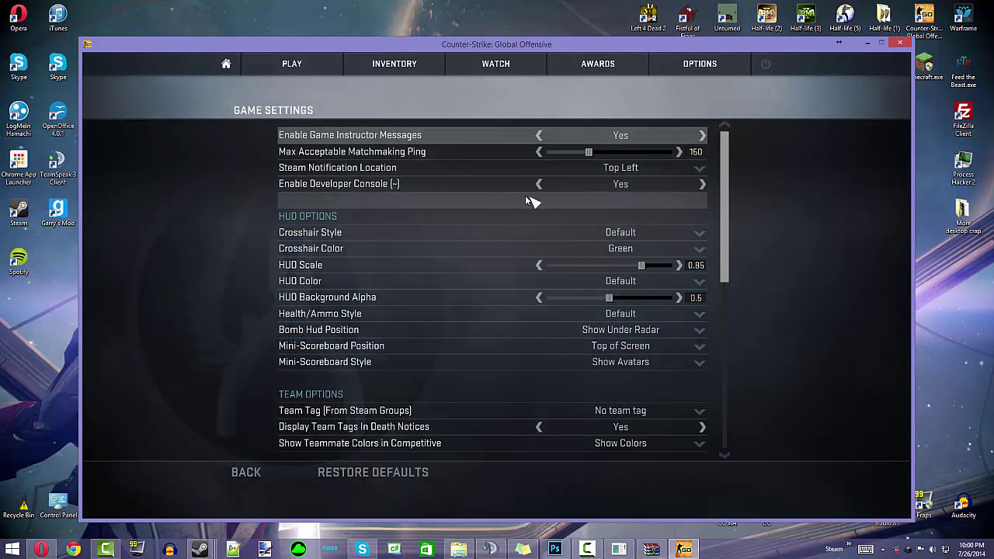
left_click(244, 474)
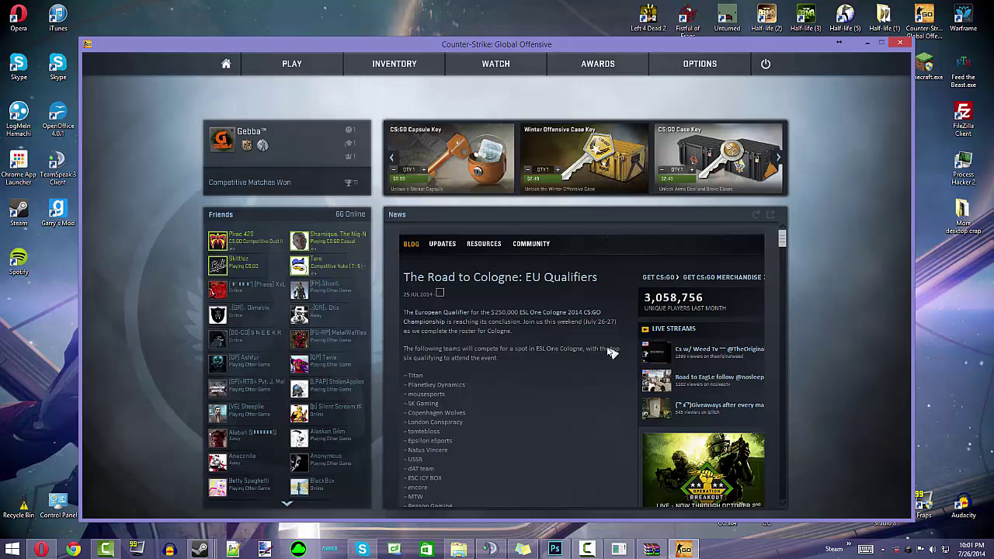
Run workshop_workbench in the developer console and enlarge the Workshop Workbench to fill the game window.
key("grave")
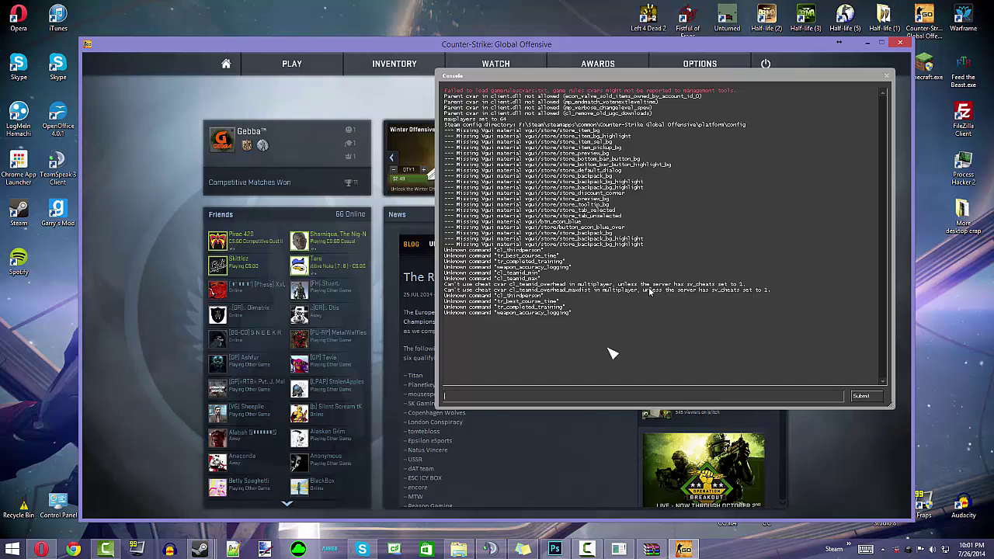
type("works")
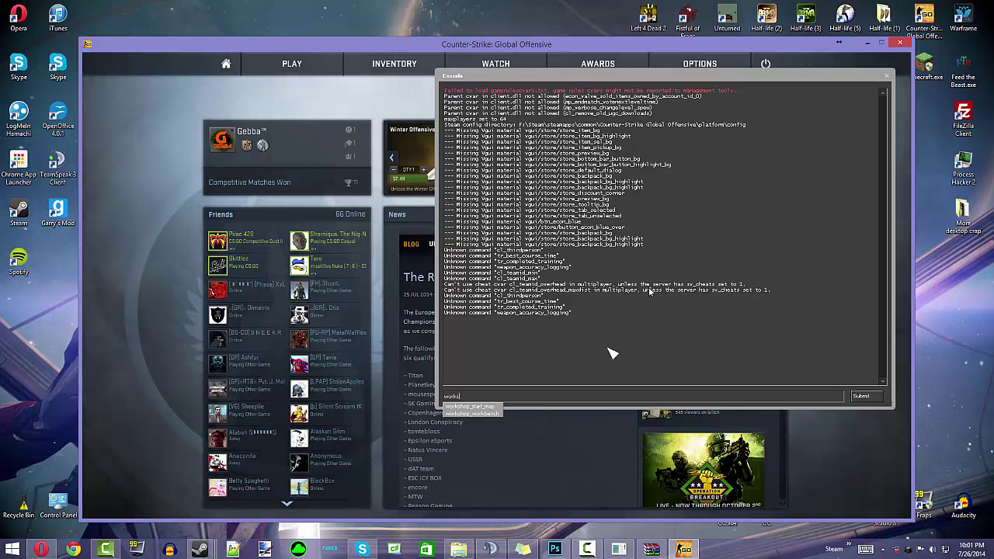
type("hop_workbe")
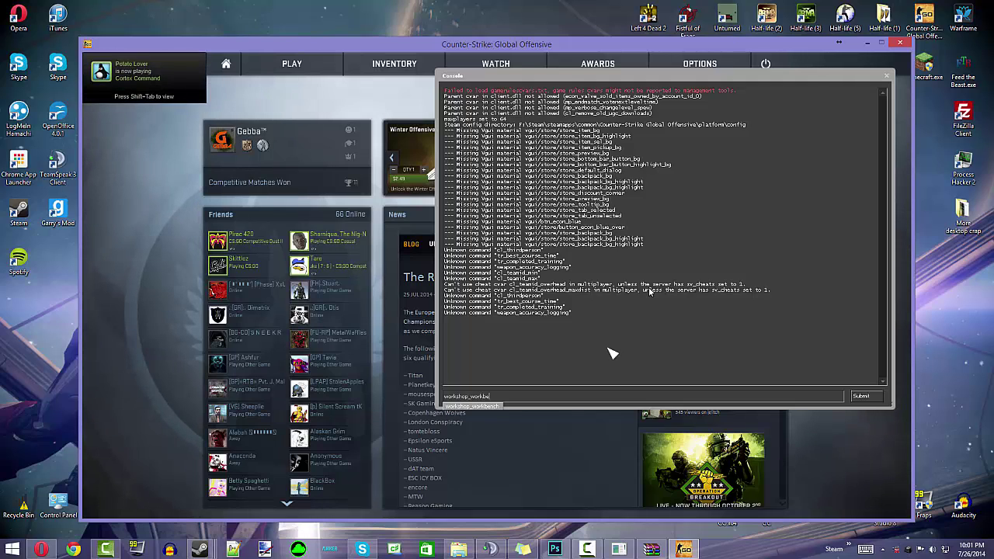
type("nch")
key("Return")
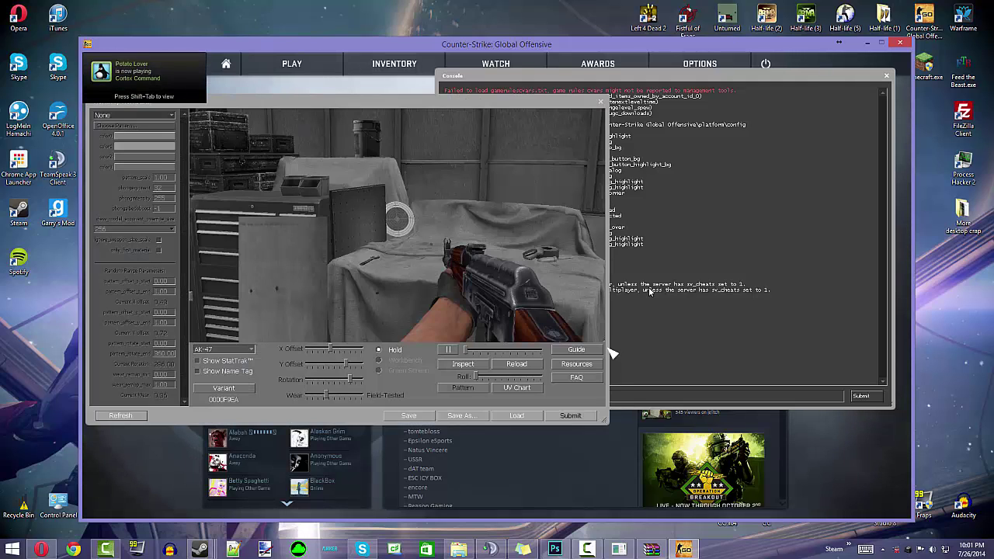
left_click_drag(413, 100, 413, 59)
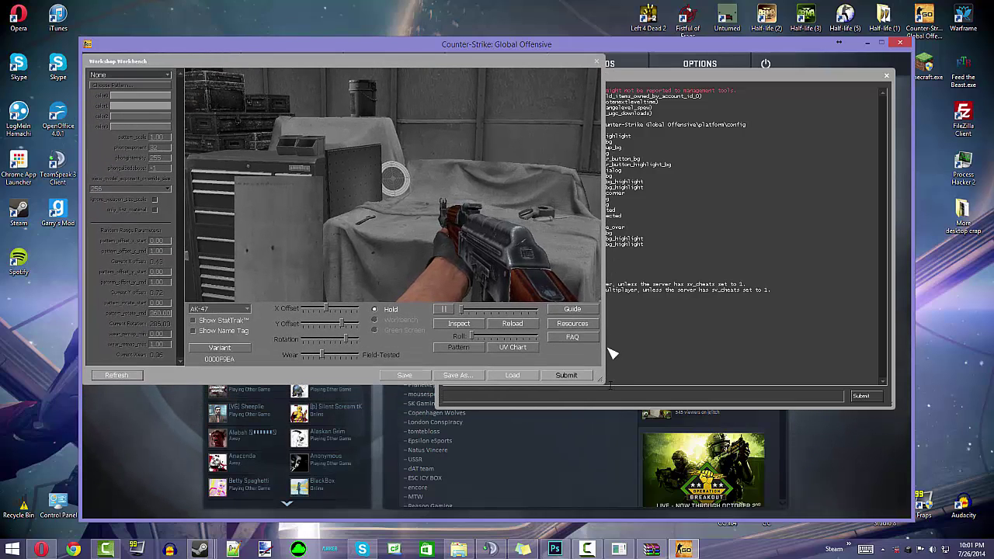
left_click_drag(600, 380, 903, 512)
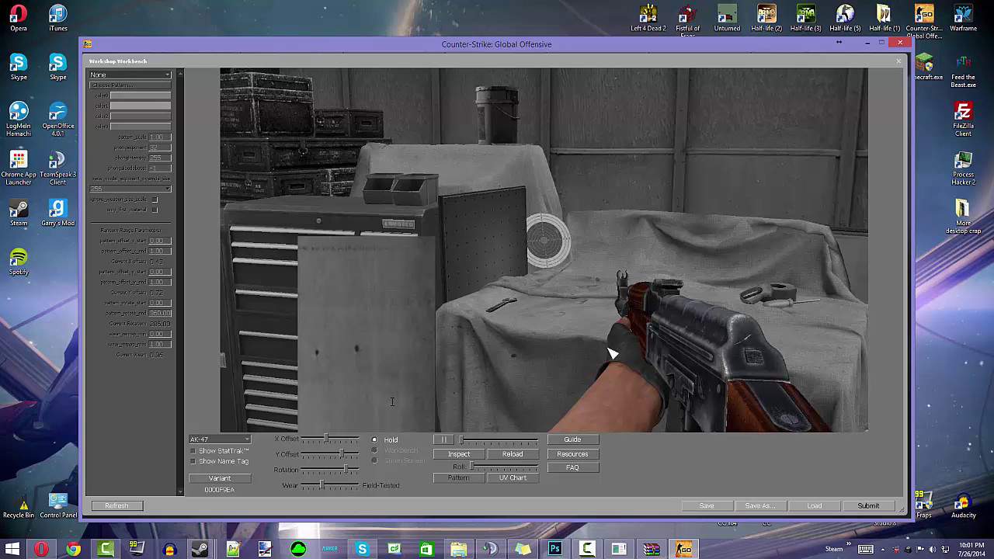
Choose the P90 as the preview weapon, play its inspect animation, and show it paused in the Workbench view.
left_click(246, 439)
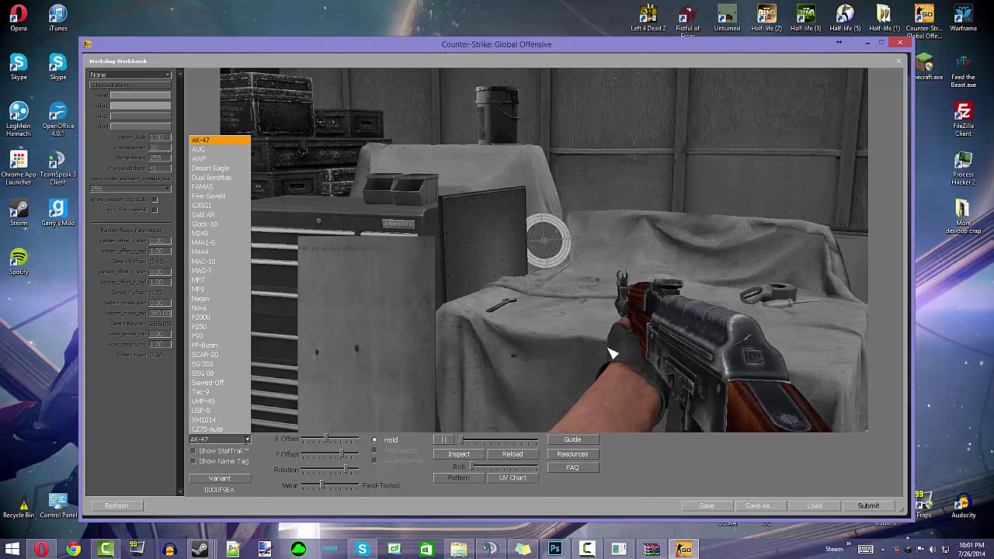
left_click(269, 441)
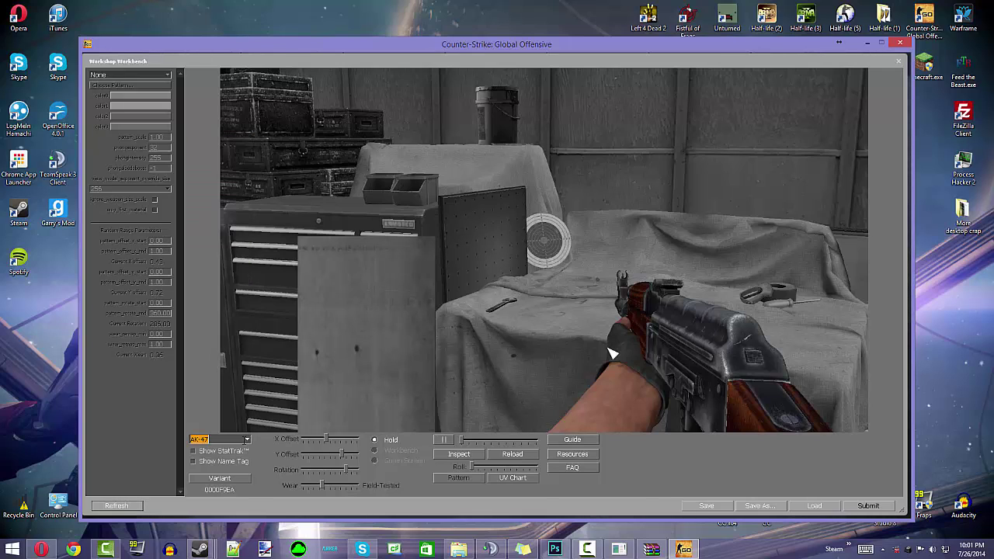
left_click(246, 440)
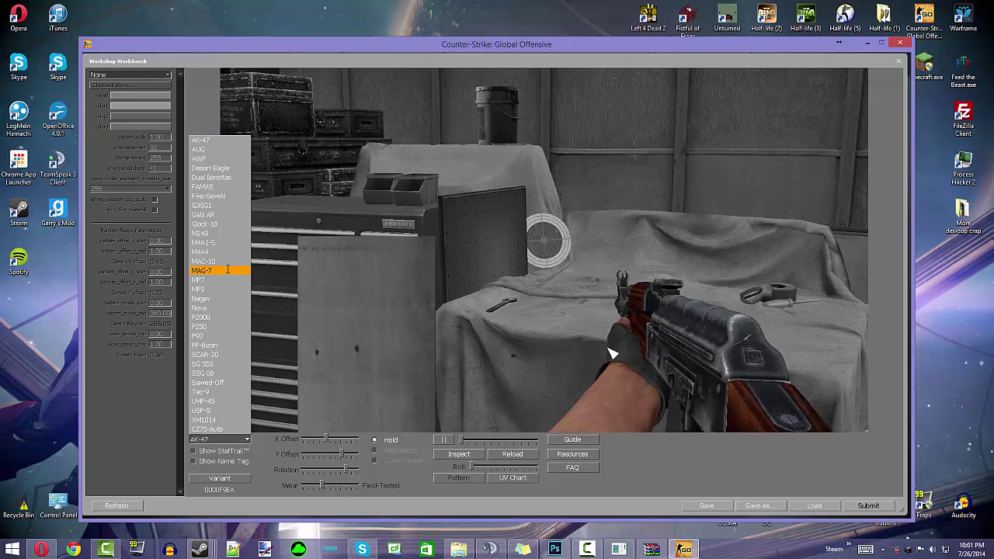
left_click(210, 336)
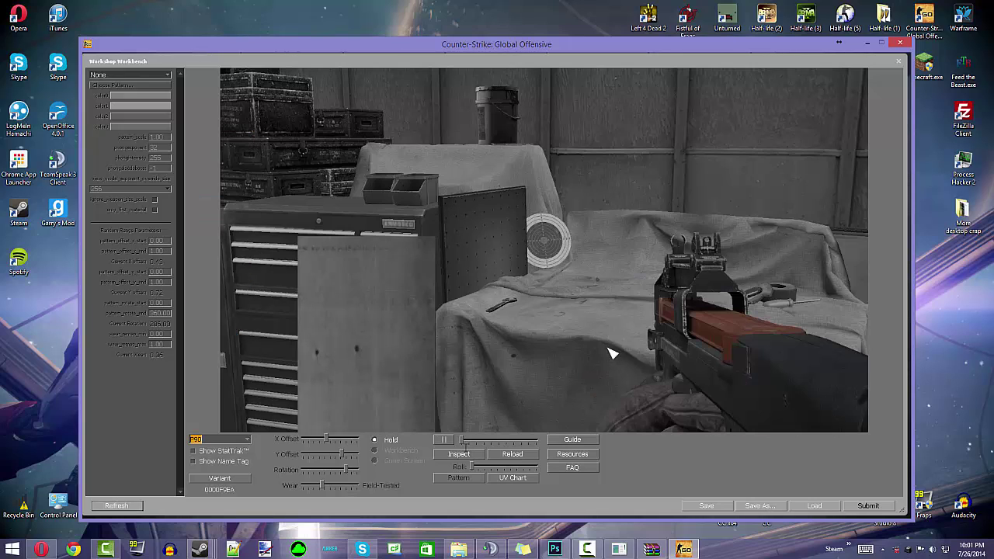
left_click(459, 453)
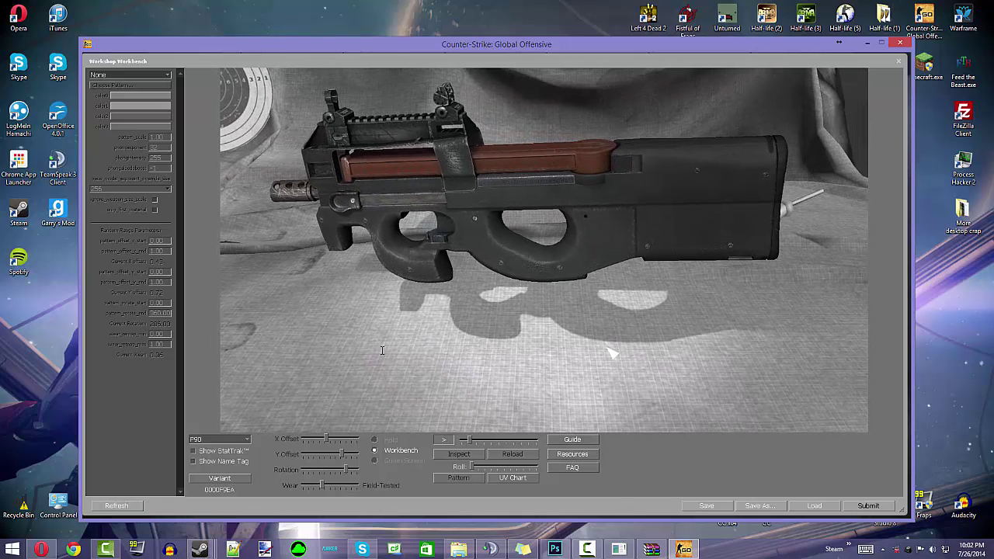
Set the P90's finish style to Custom Paint Job after trying Patina.
left_click(149, 72)
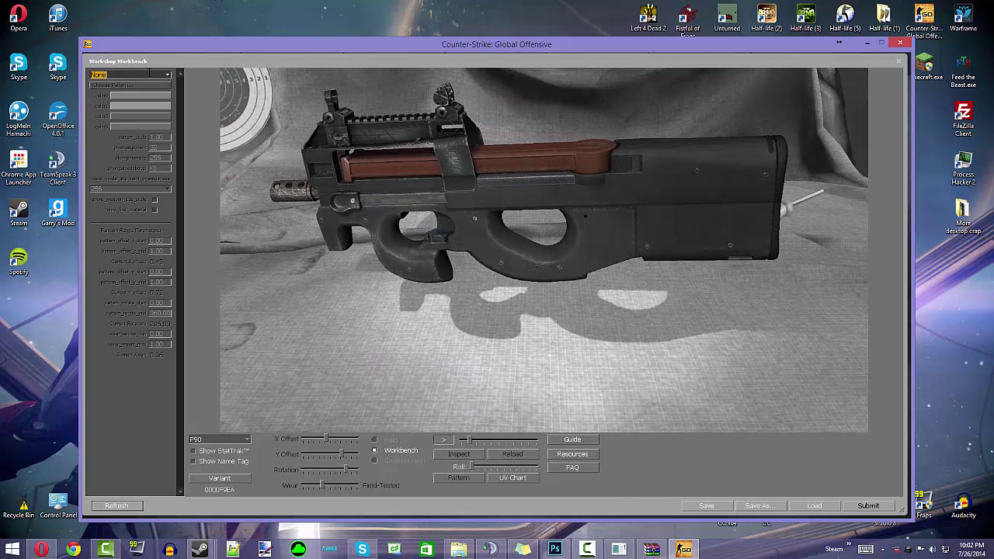
left_click(168, 75)
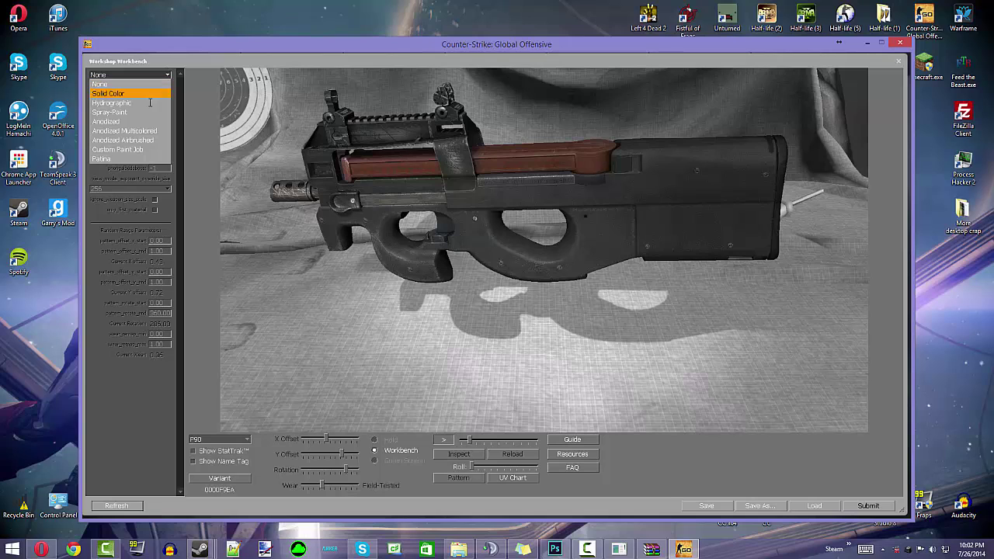
left_click(124, 159)
left_click(168, 75)
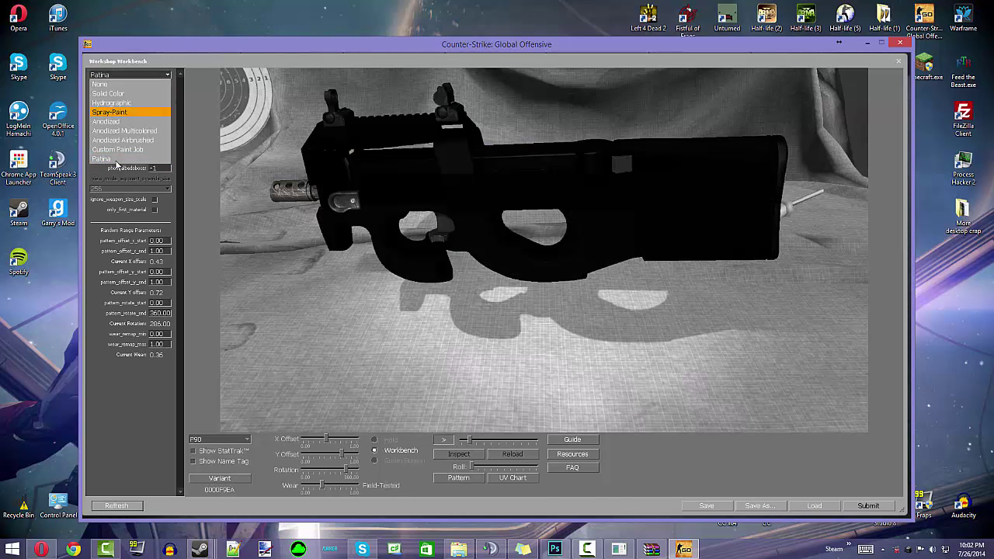
left_click(118, 149)
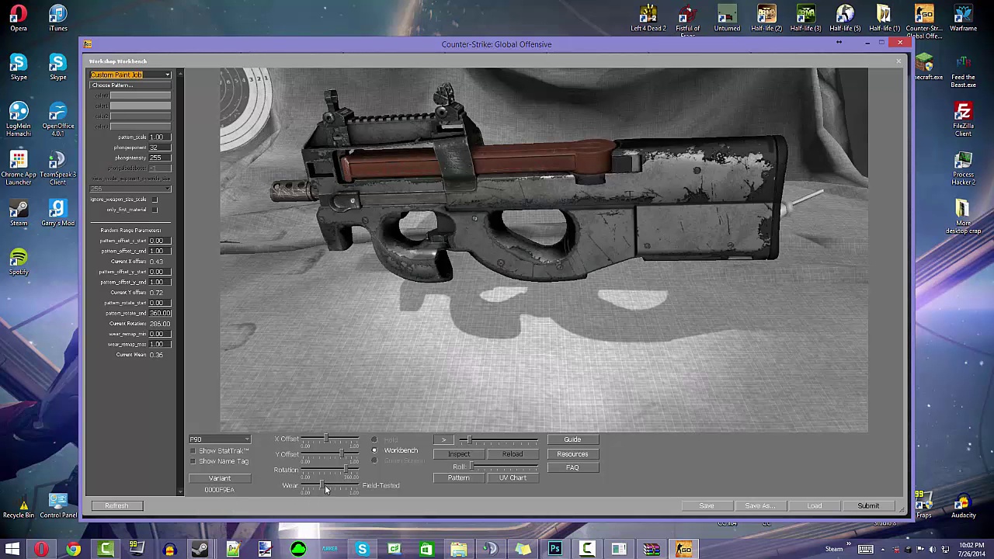
Set the wear, X offset, Y offset and rotation to 0.00 and enable ignore_weapon_size_scale.
left_click_drag(325, 488, 295, 486)
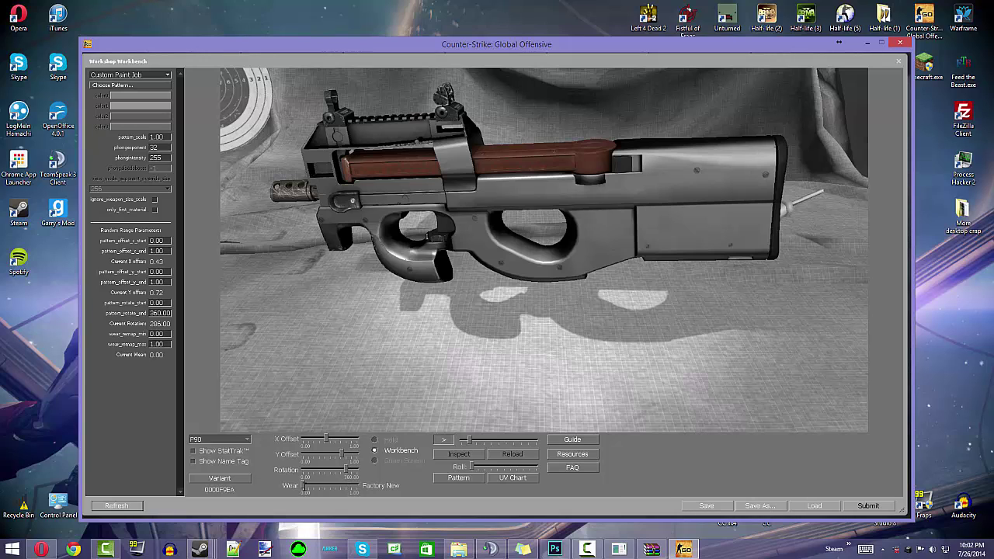
left_click_drag(346, 469, 303, 439)
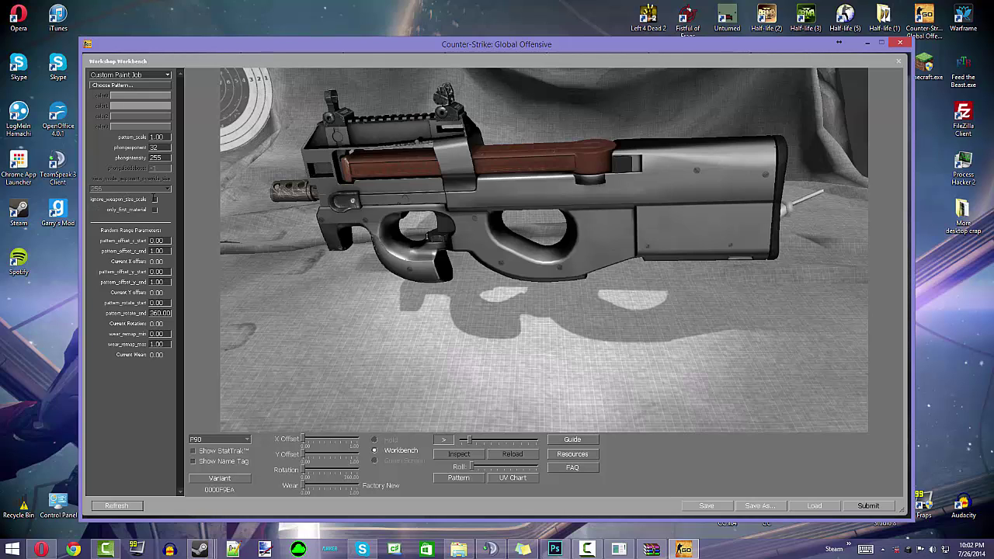
left_click(154, 198)
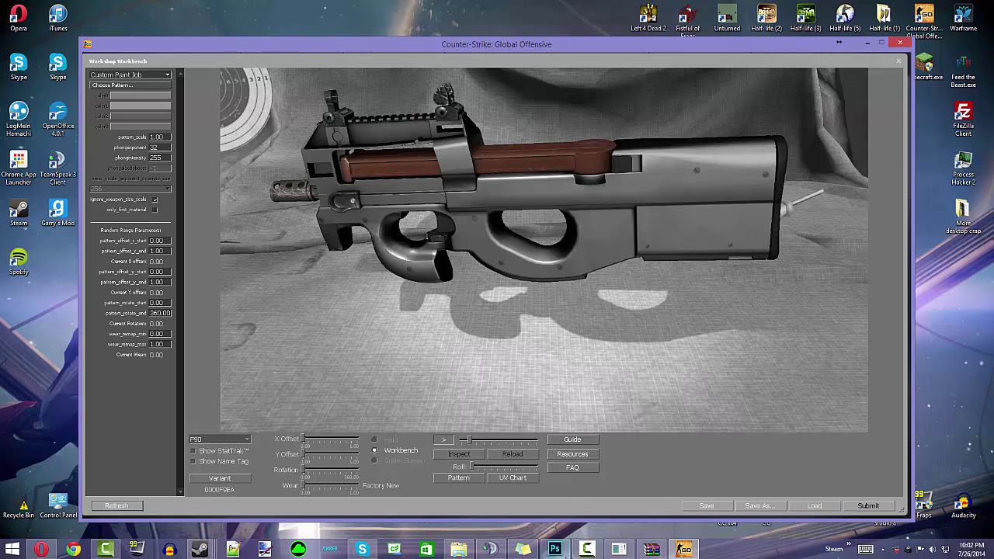
Switch to VTFEdit and import P90_YOUTUBE.jpg from the YOUTUBE folder on drive G: with the existing VTF options.
mouse_move(460, 550)
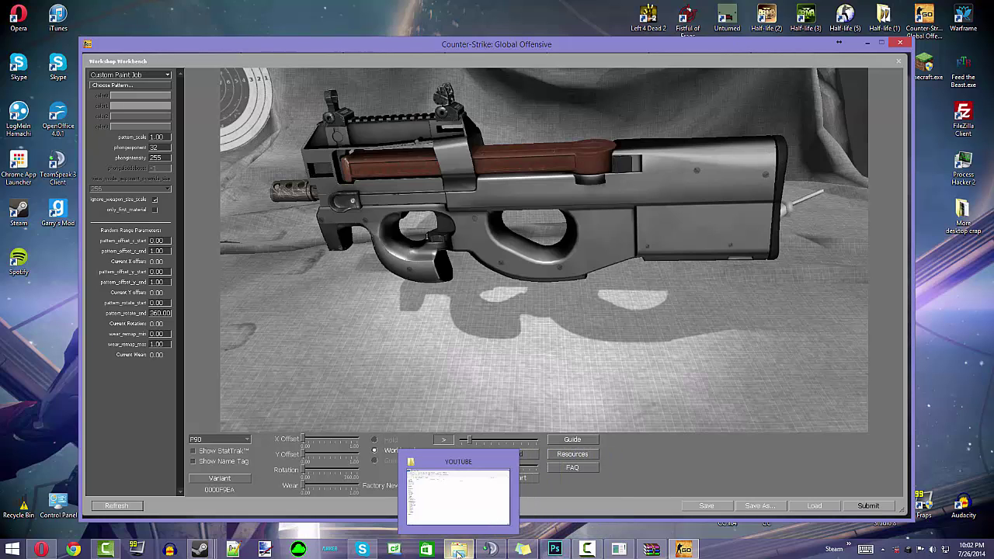
left_click(584, 531)
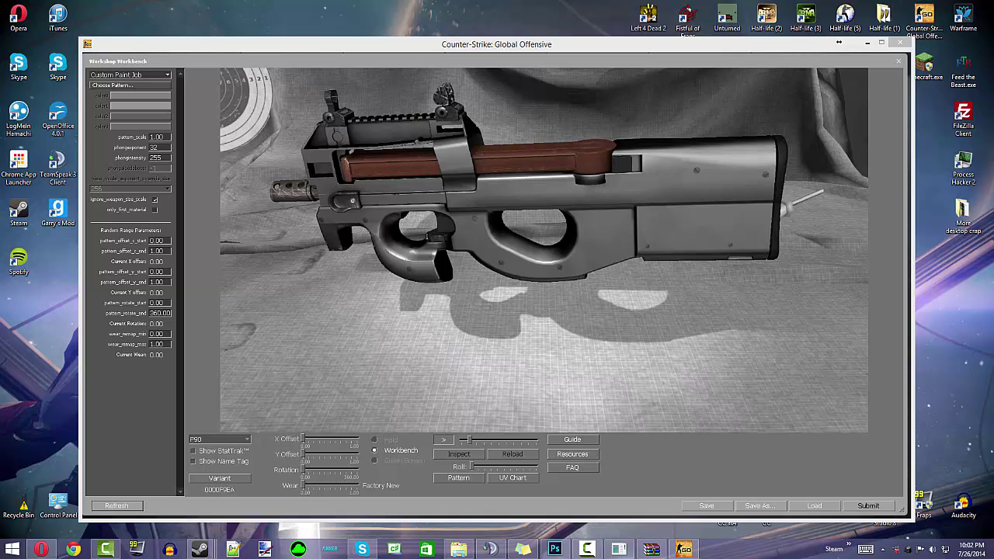
left_click(618, 549)
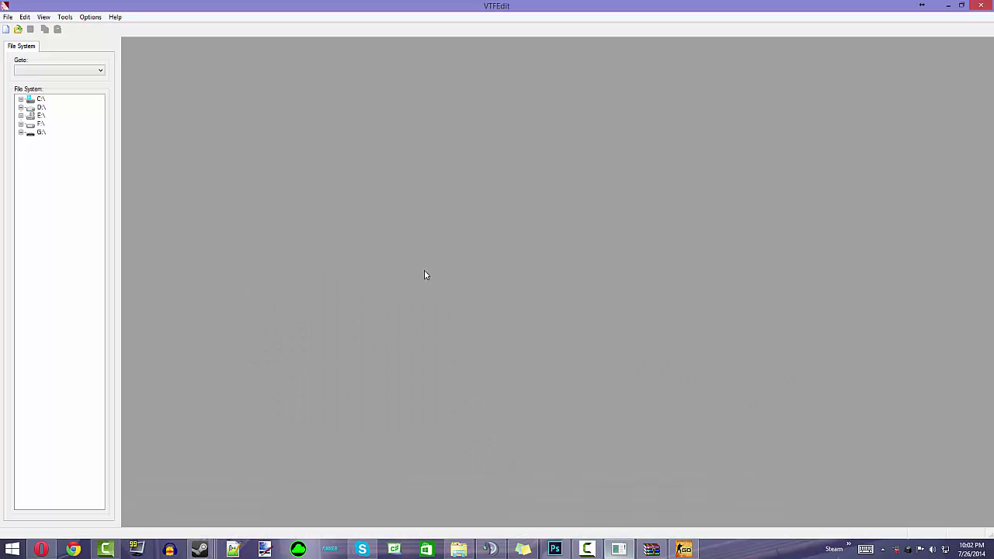
left_click(6, 30)
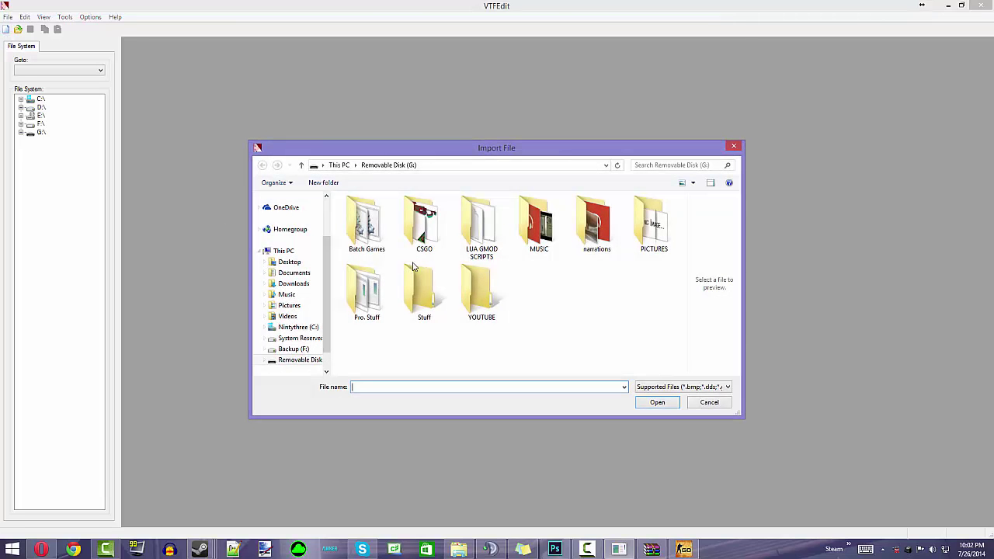
double_click(477, 303)
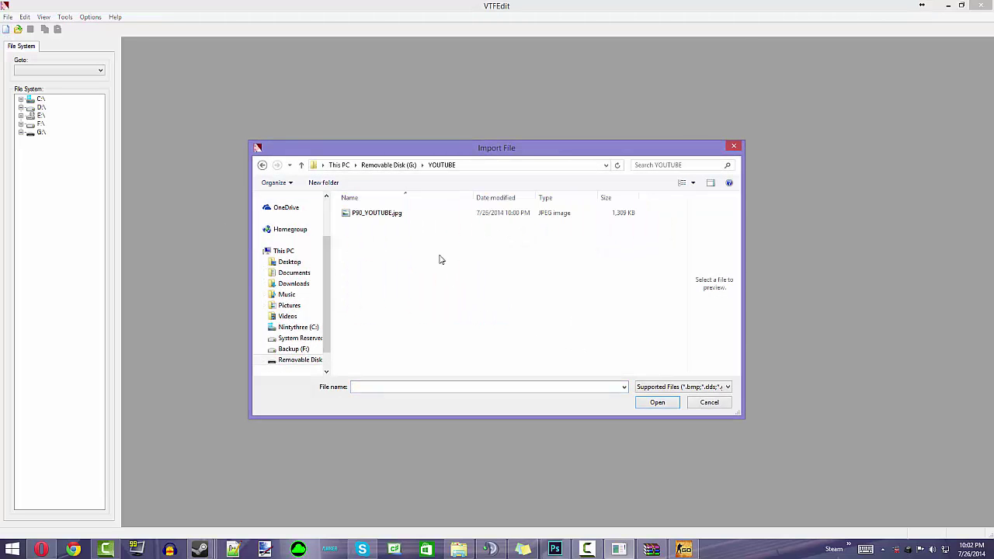
double_click(430, 218)
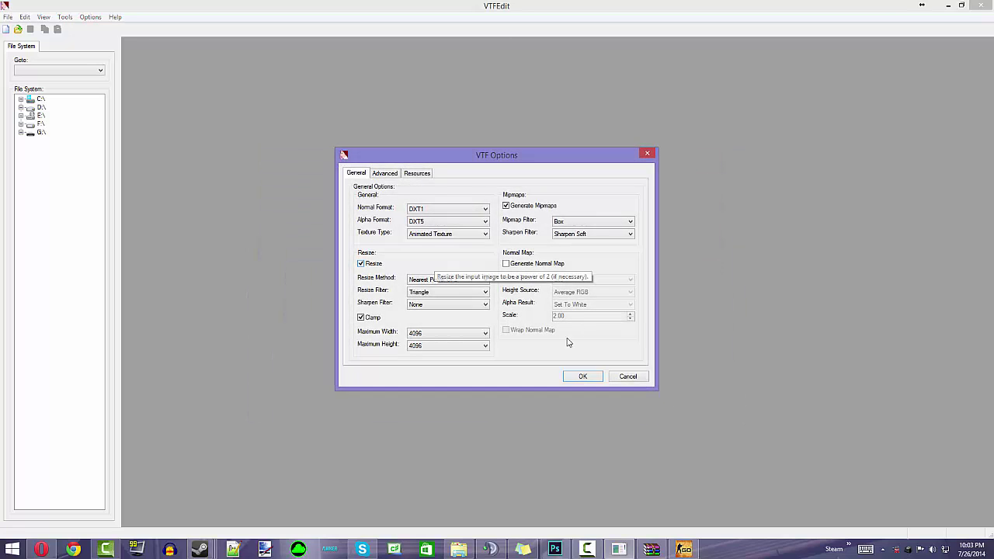
left_click(584, 377)
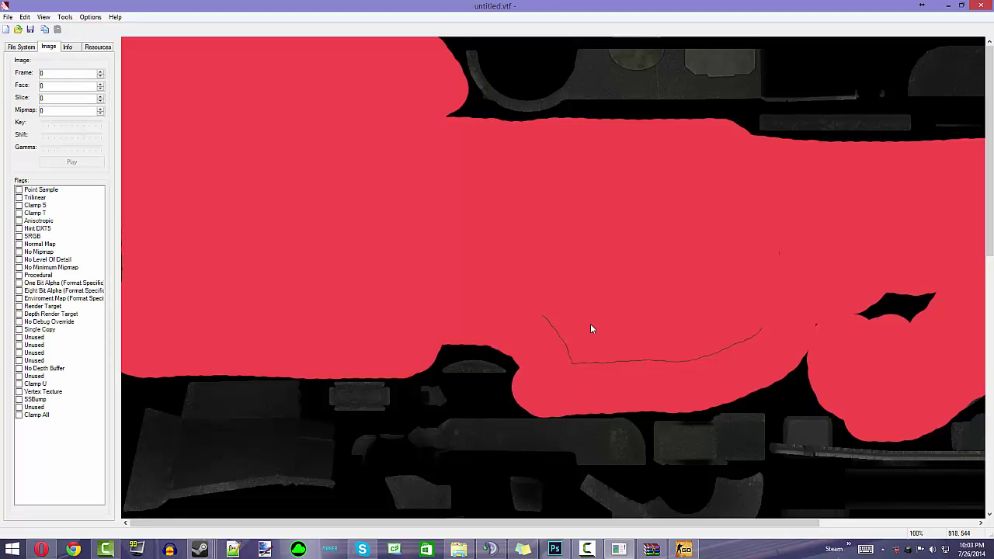
Save the imported texture as YOUTUBE_P90_VTF.vtf in the G:\YOUTUBE folder.
left_click(31, 30)
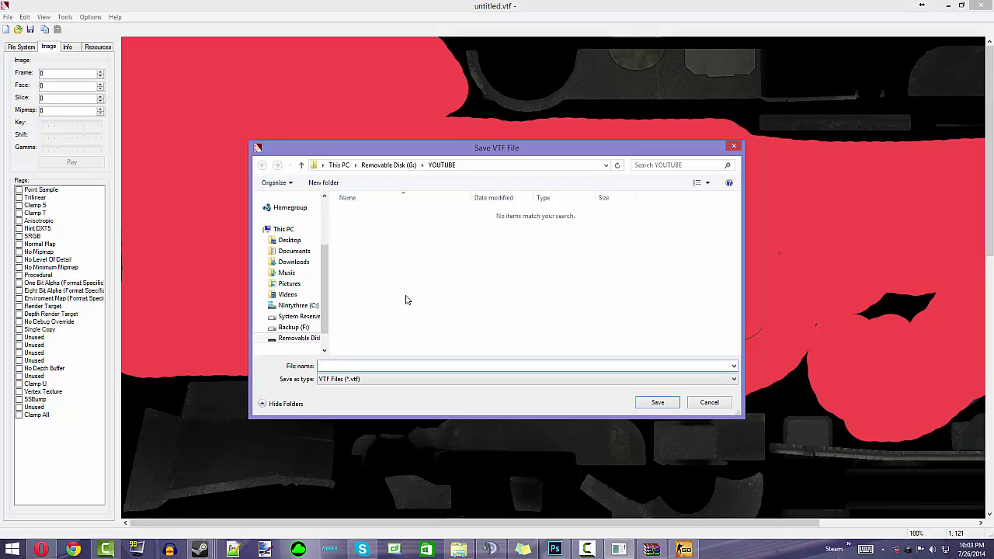
type("YOUTUBE_P90_VTD")
key("Return")
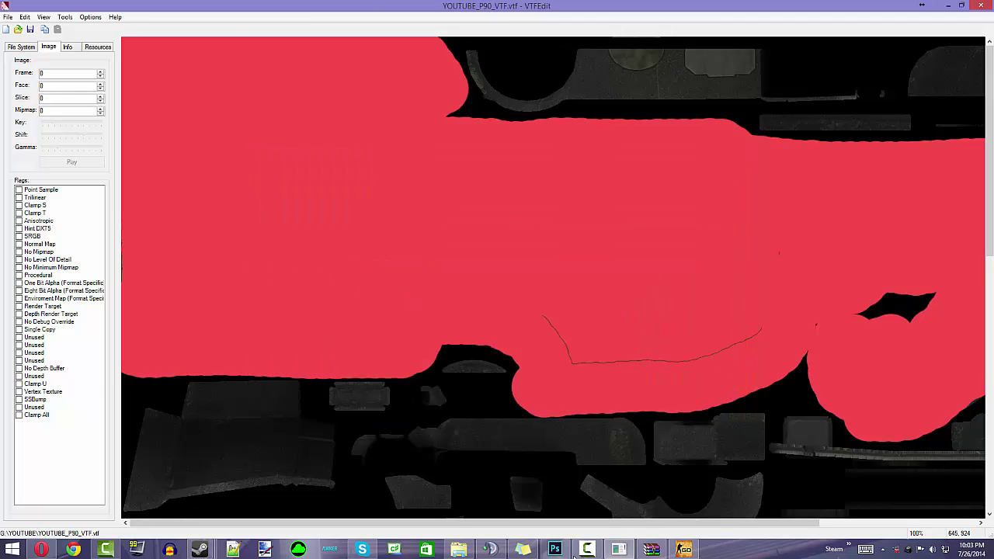
Switch back to Counter-Strike: Global Offensive and load YOUTUBE_P90_VTF.vtf from G:\YOUTUBE as the paint job's pattern.
left_click(686, 551)
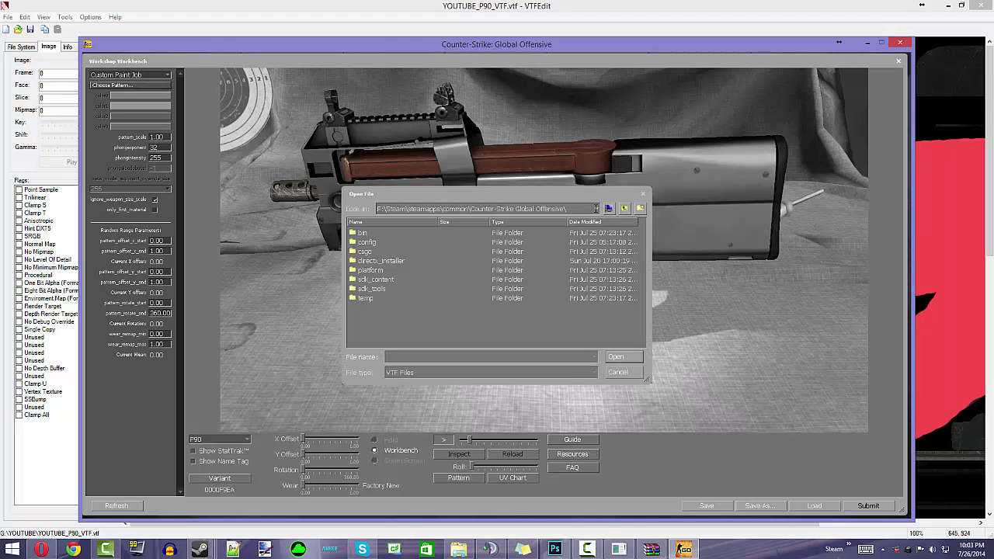
left_click(597, 209)
scroll(435, 256, "down", 1)
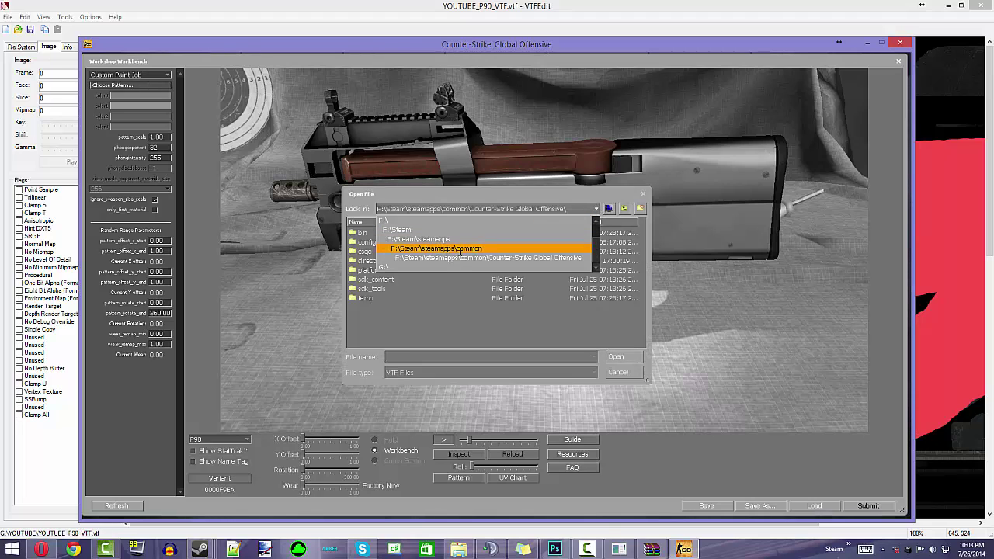
left_click(420, 266)
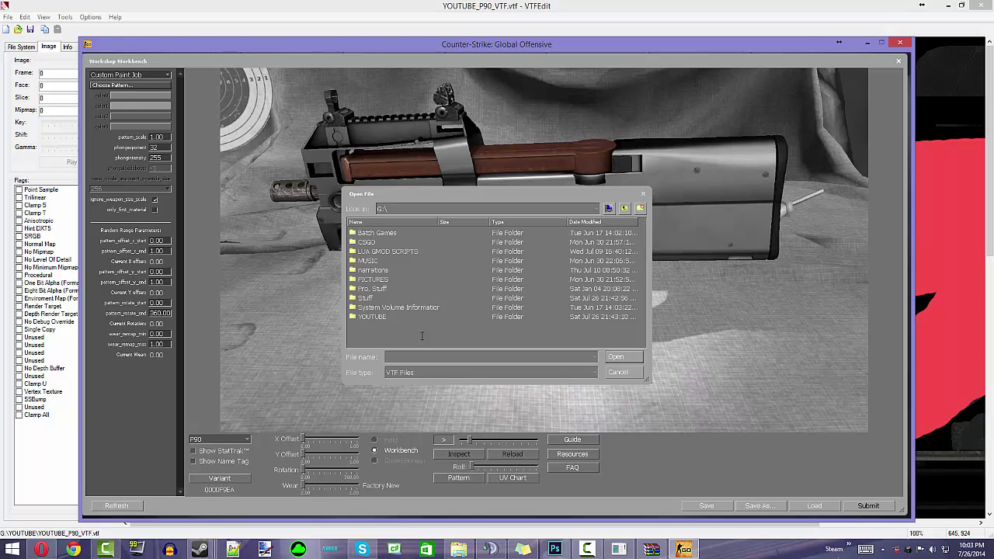
double_click(416, 319)
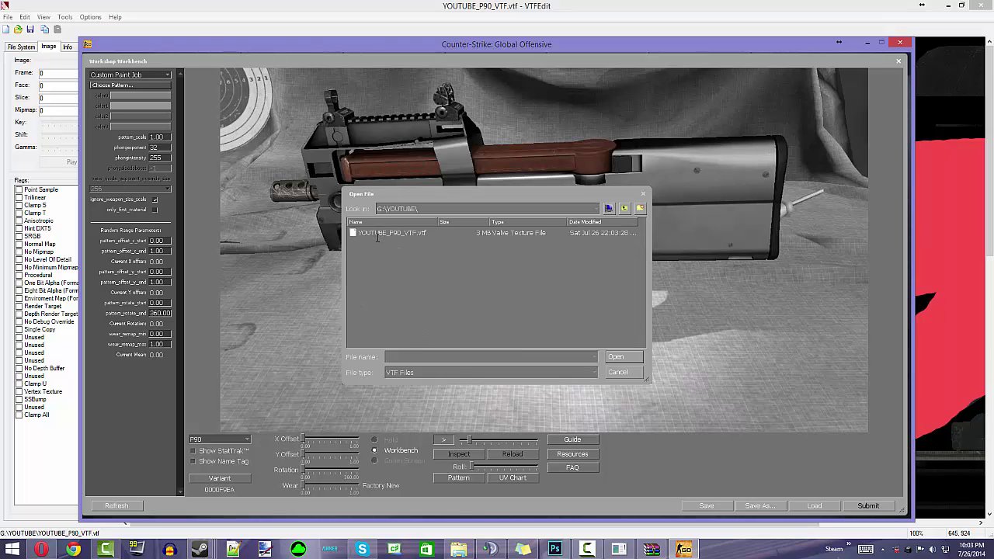
left_click(435, 232)
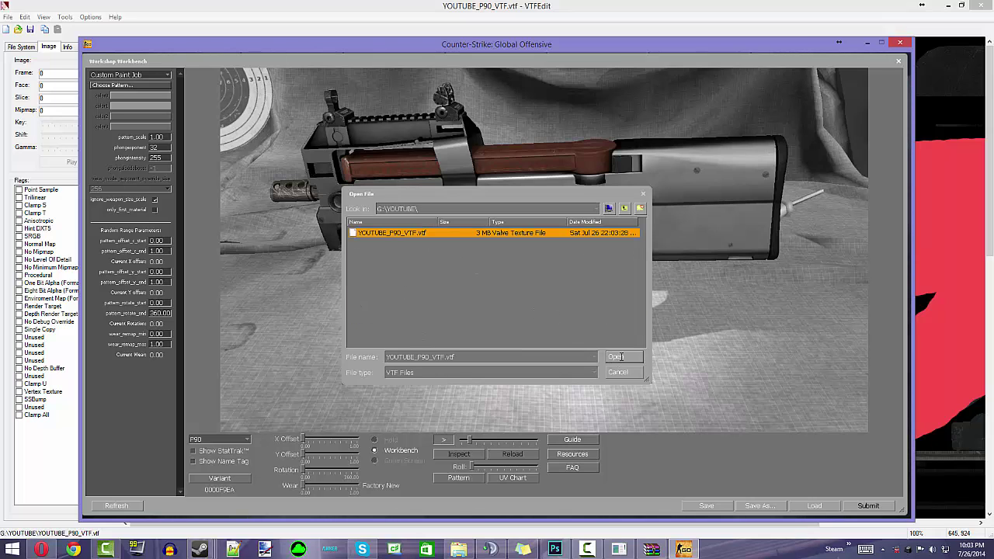
left_click(621, 356)
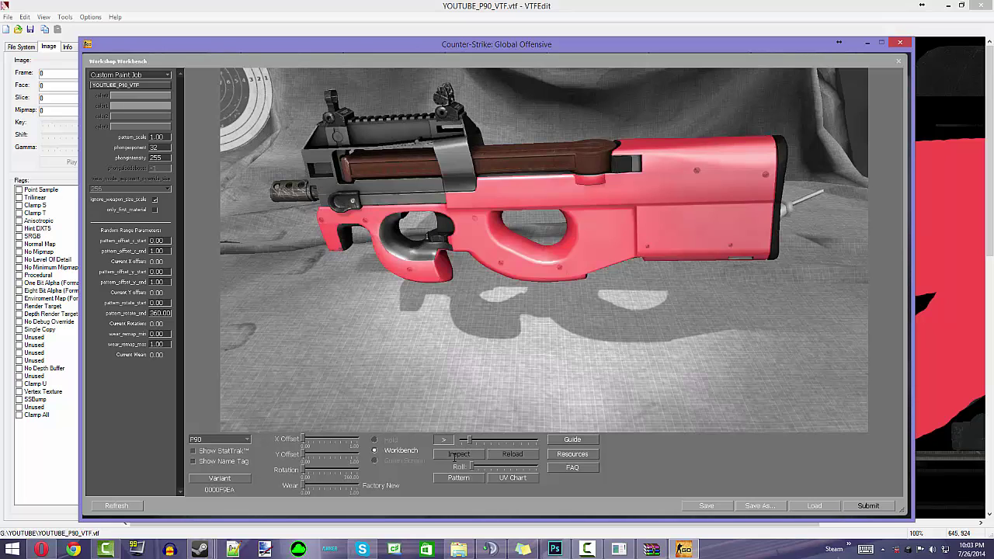
Preview the painted P90 in the Hold view with its inspect and reload animations, and against the Green Screen.
left_click(437, 441)
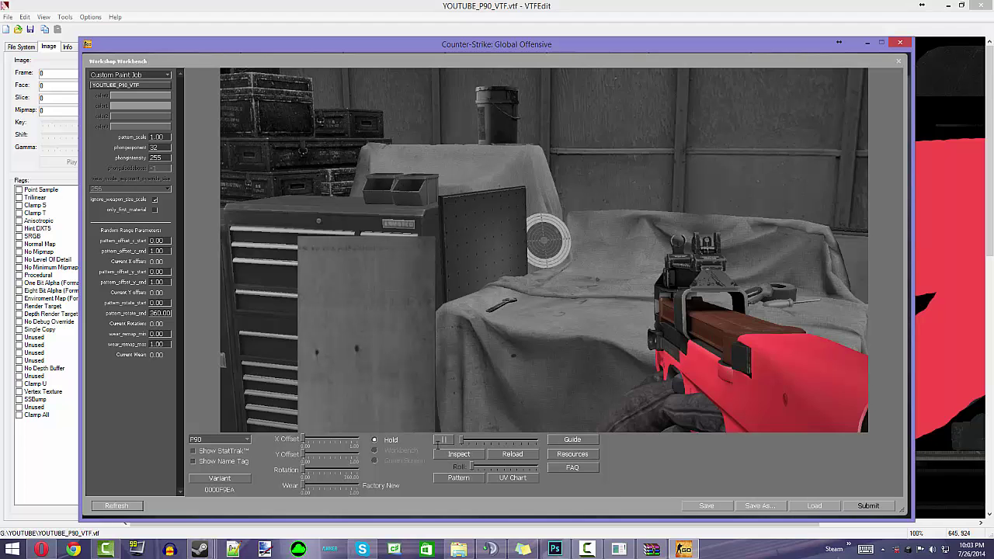
left_click(451, 454)
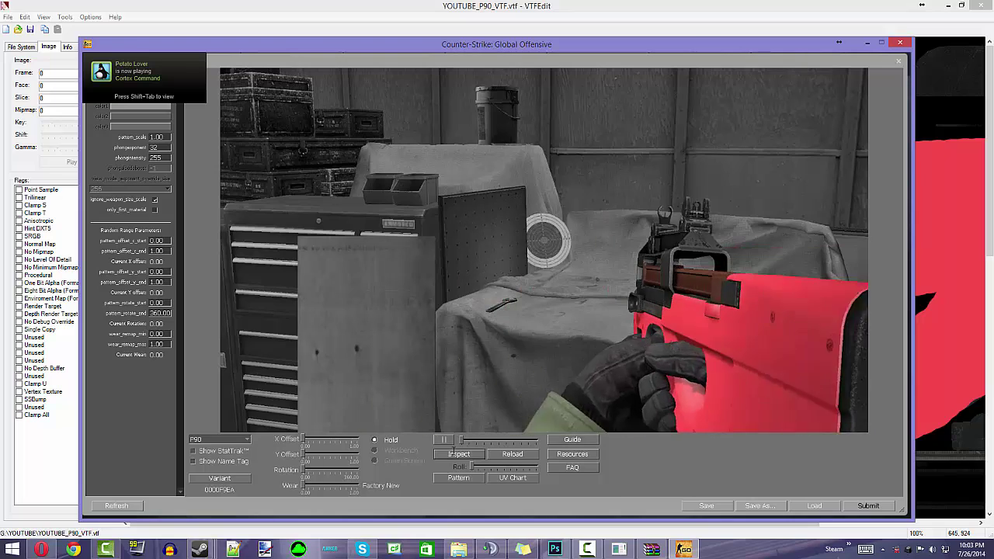
left_click(513, 454)
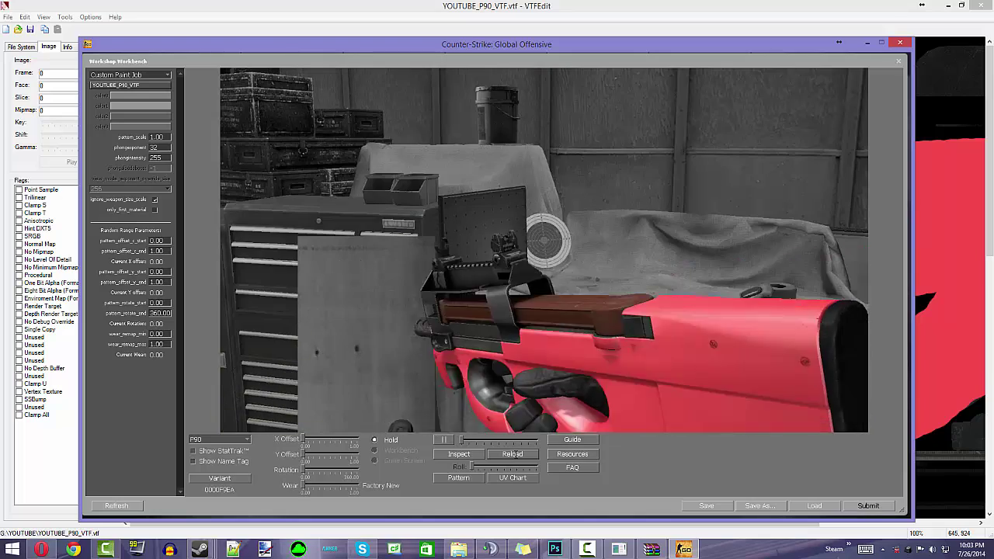
left_click(452, 454)
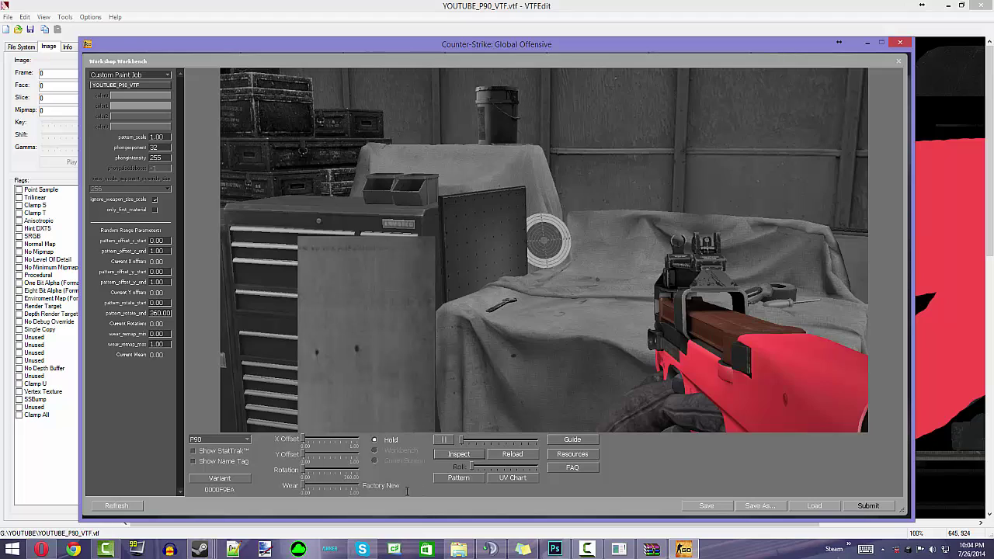
left_click(402, 460)
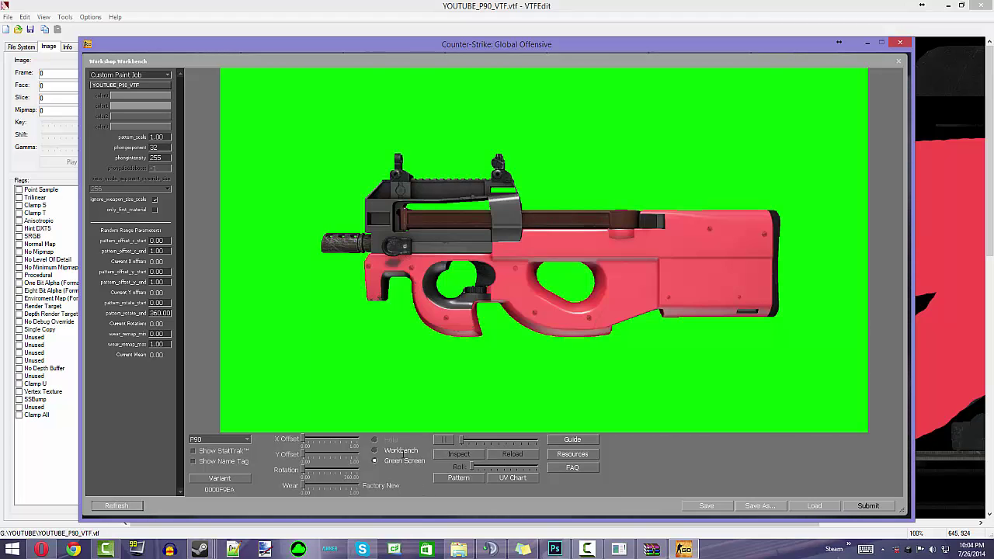
Show the painted P90 in the Workbench view with its motion paused and enable the StatTrak counter.
left_click(374, 450)
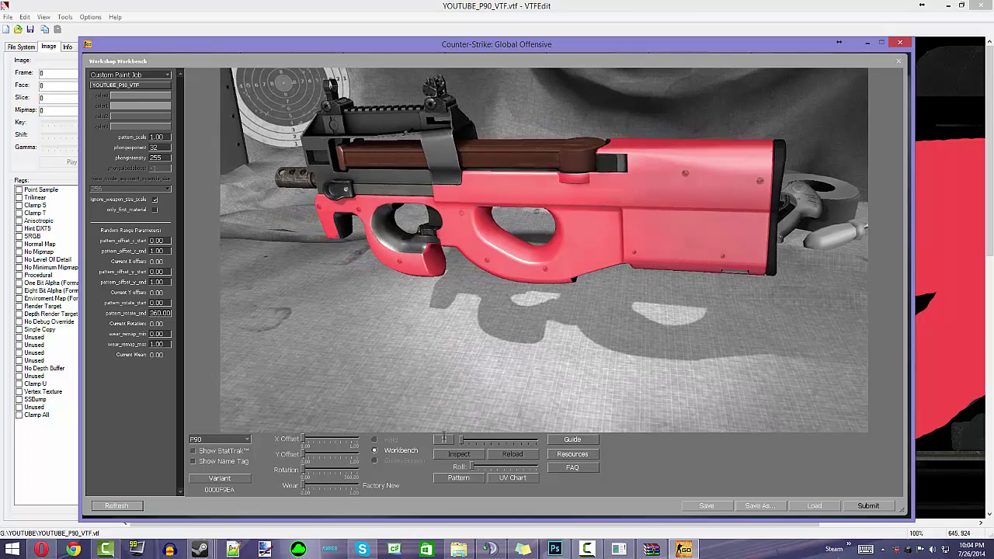
left_click(444, 440)
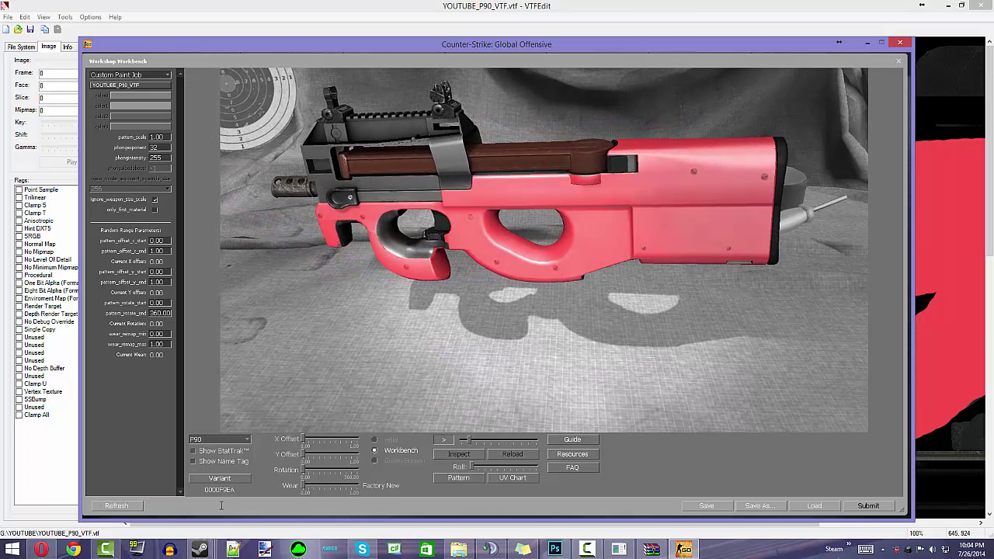
left_click(201, 450)
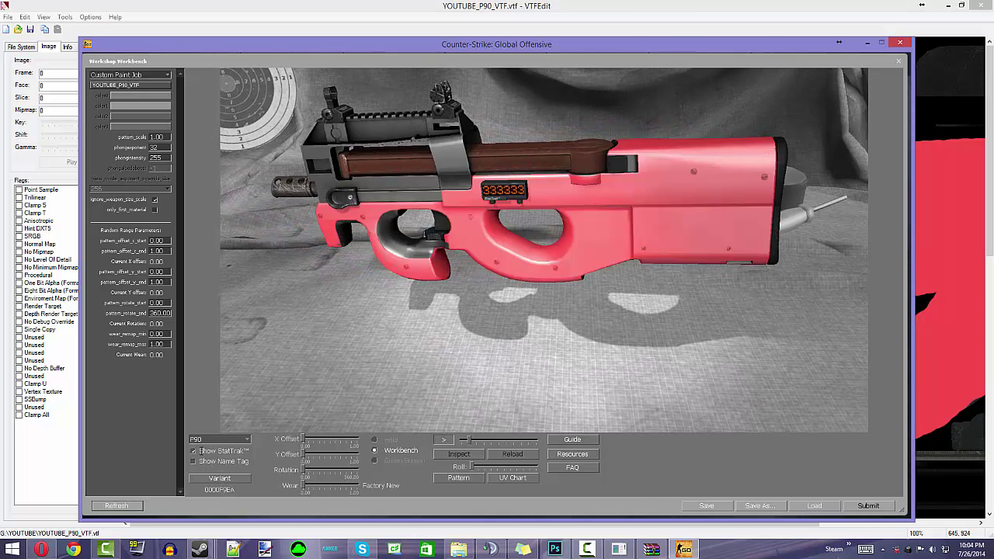
Preview the painted P90 with the name tag in place of the StatTrak counter.
left_click(200, 450)
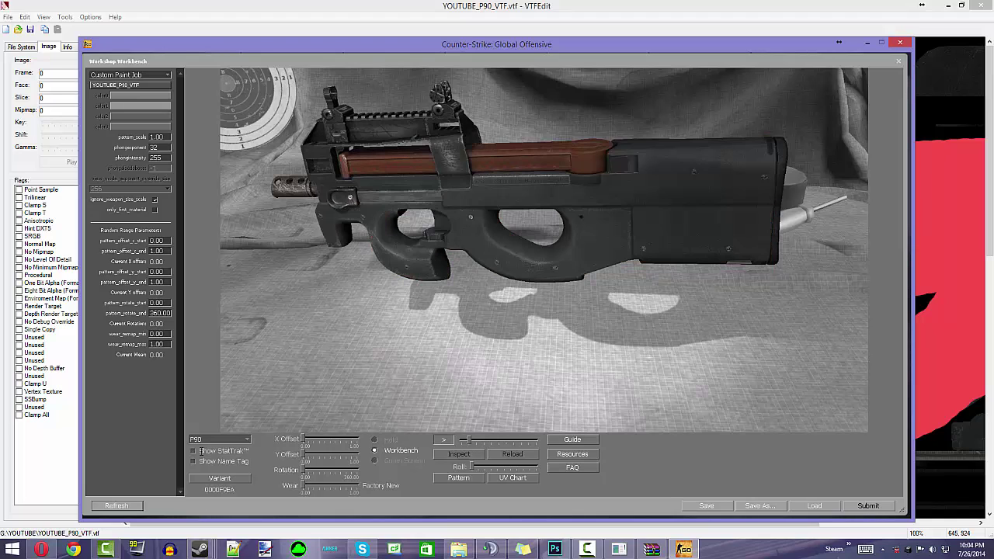
left_click(194, 461)
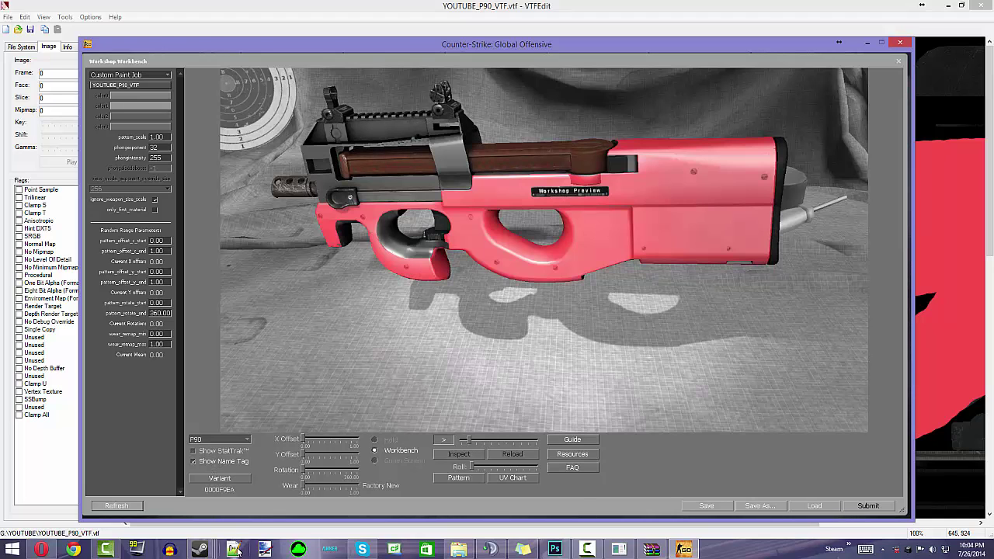
left_click(231, 450)
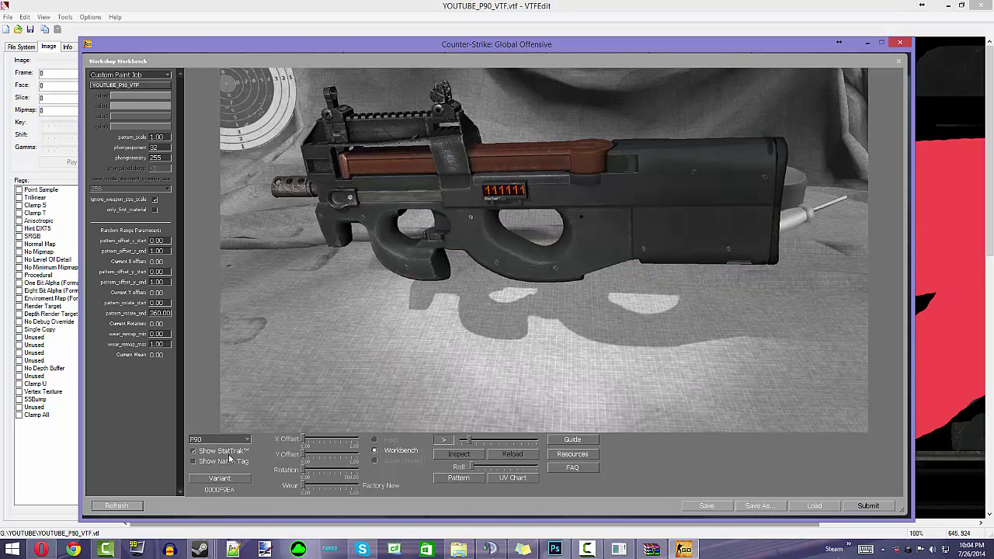
Show the P90 in the Hold view, minimize VTFEdit, and pause the inspect animation with the gun's side facing the camera.
left_click(391, 441)
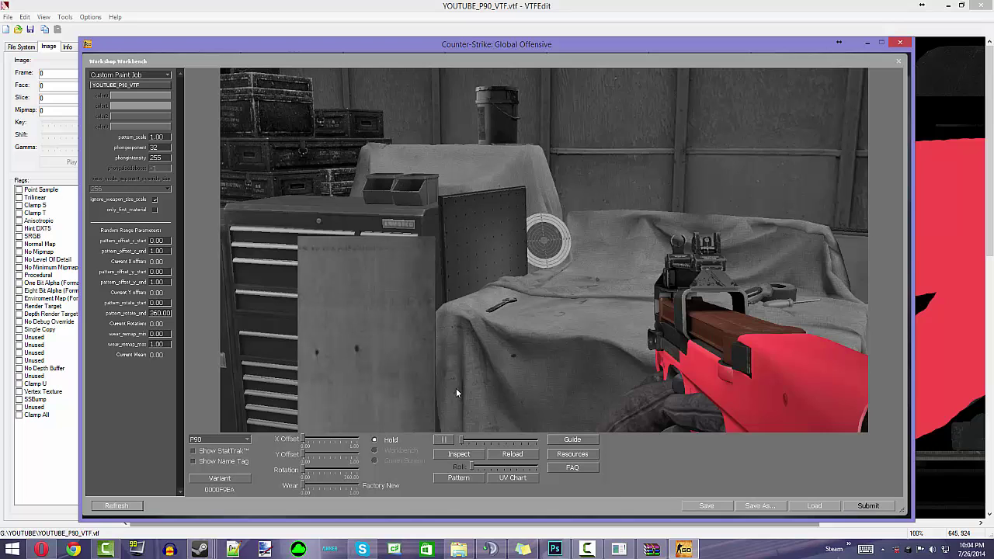
left_click(948, 6)
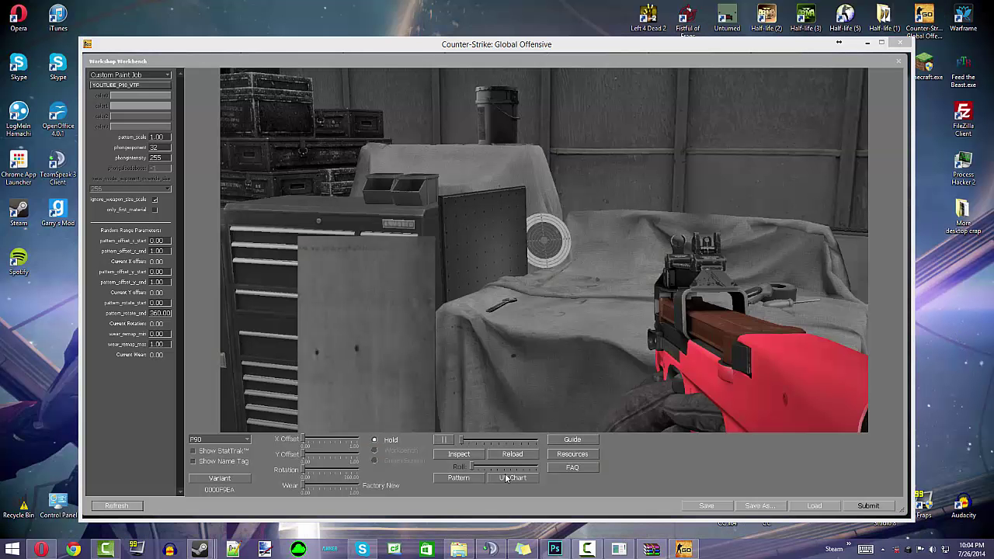
left_click(443, 439)
left_click(444, 440)
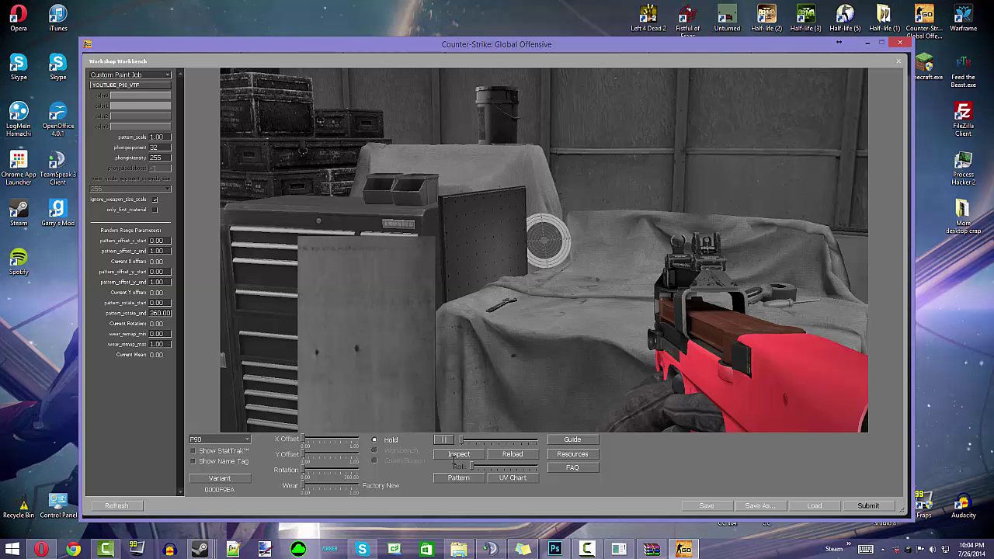
left_click(456, 458)
left_click(445, 440)
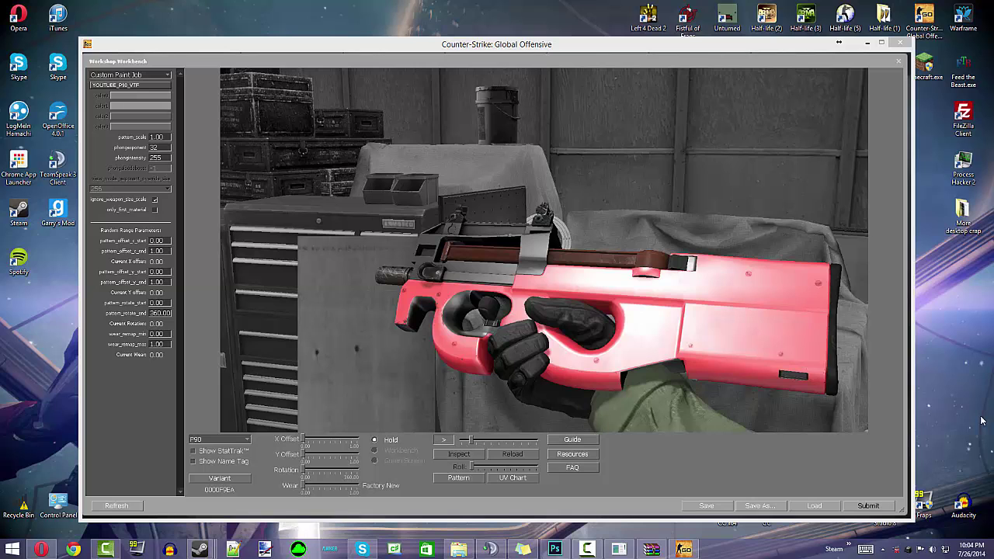
Capture a 1280x720 screenshot area around the P90 preview and save it as an image on the desktop.
key("Print")
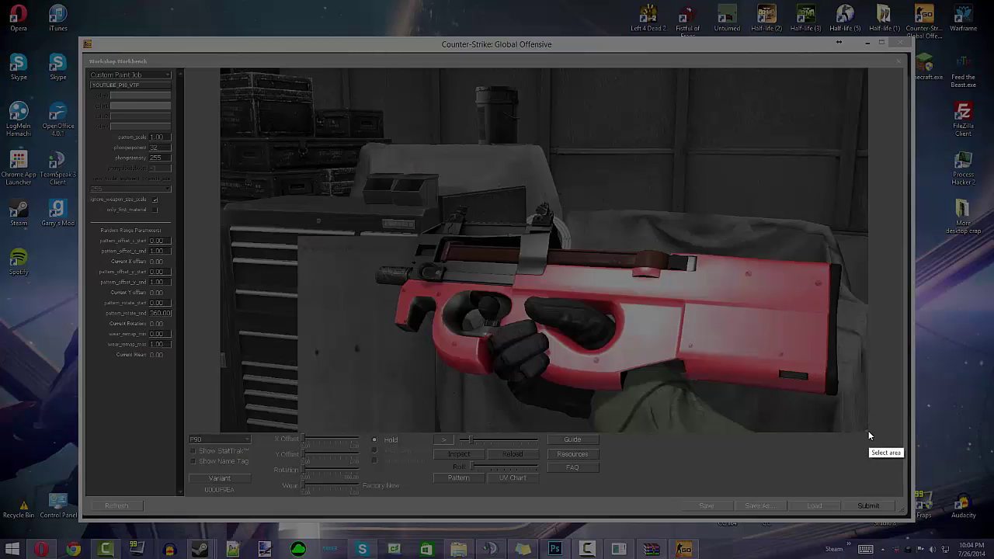
left_click_drag(868, 433, 220, 67)
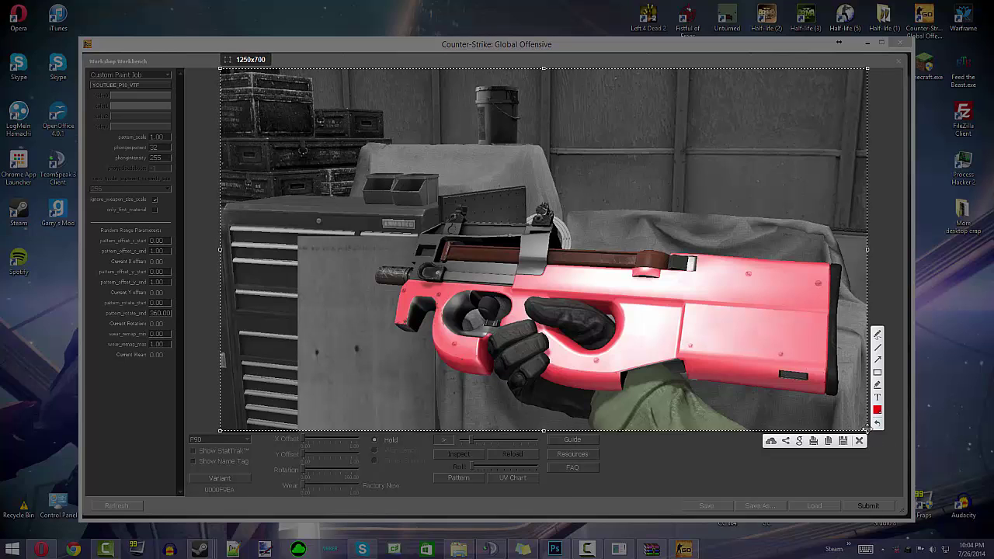
left_click_drag(867, 428, 884, 433)
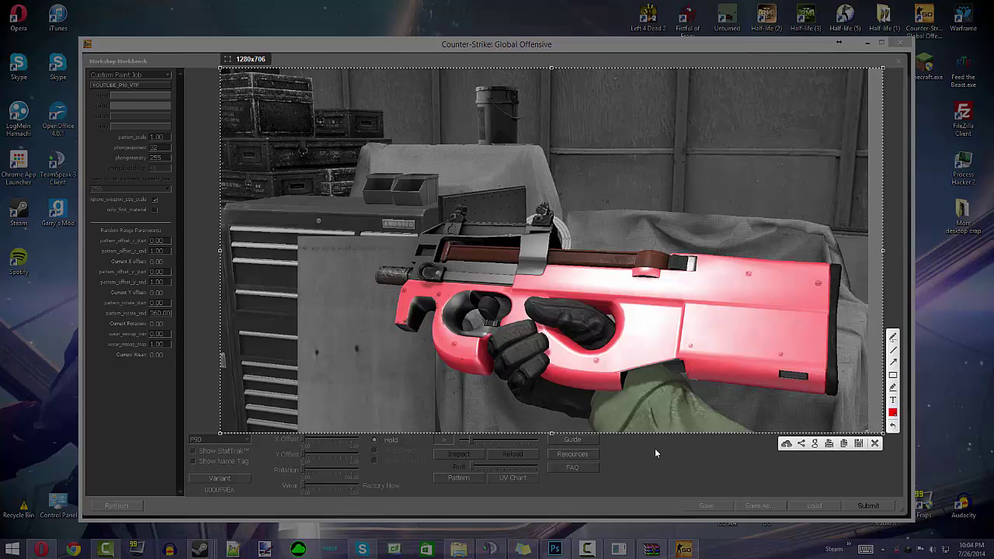
left_click_drag(551, 433, 557, 441)
mouse_move(578, 331)
left_mouse_down()
mouse_move(564, 325)
mouse_move(587, 327)
mouse_move(577, 325)
left_mouse_up()
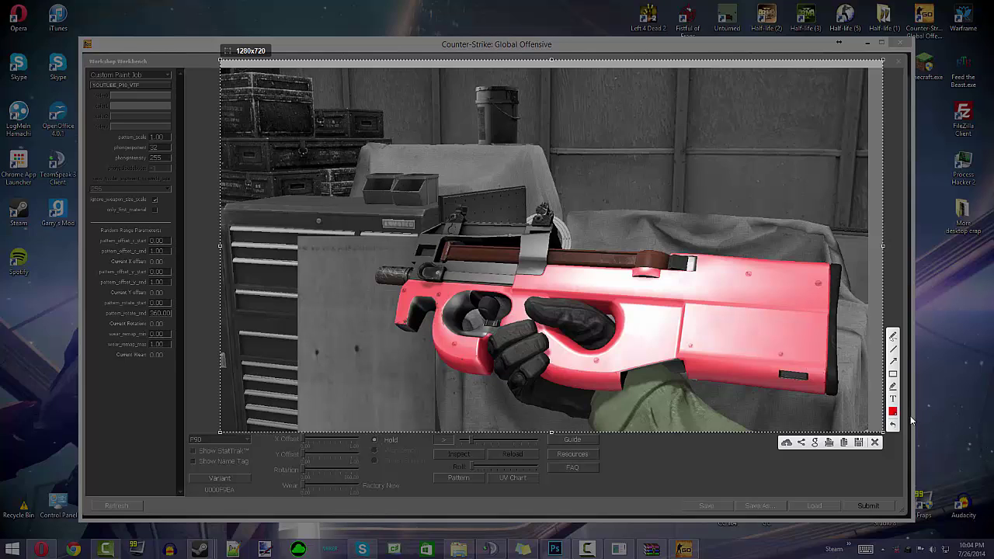
left_click(859, 442)
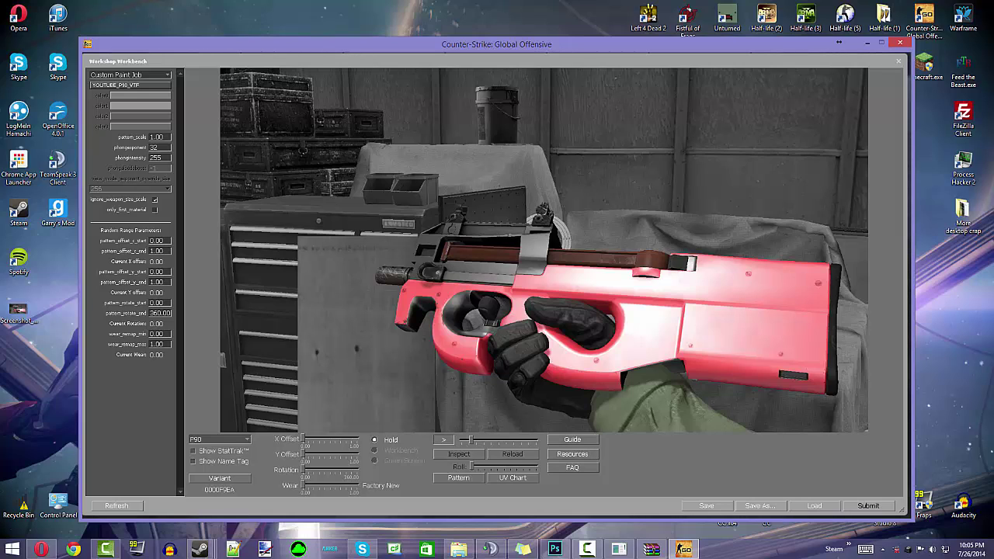
Save the workbench settings as test in the Counter-Strike Global Offensive folder and open the weapon finish submission form.
left_click(755, 507)
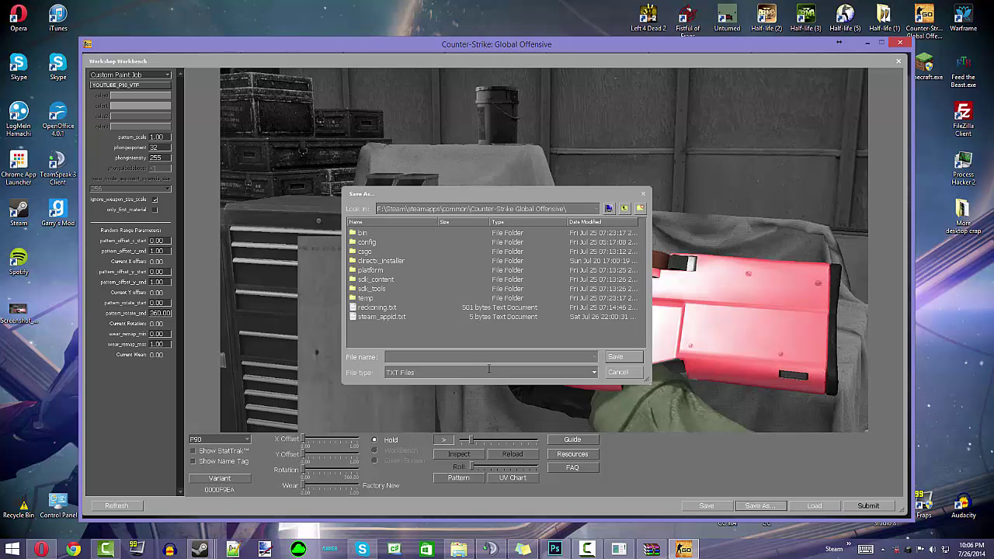
type("test")
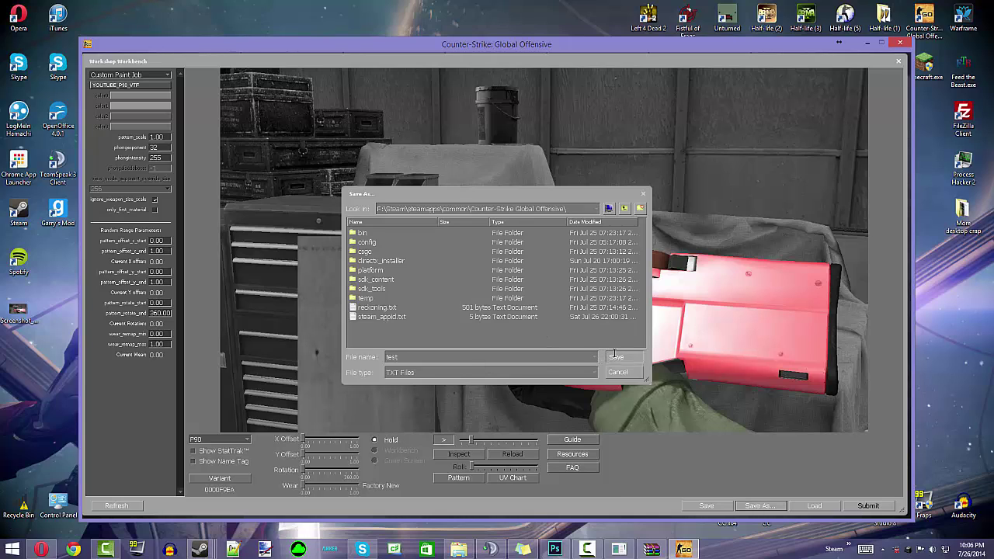
left_click(615, 357)
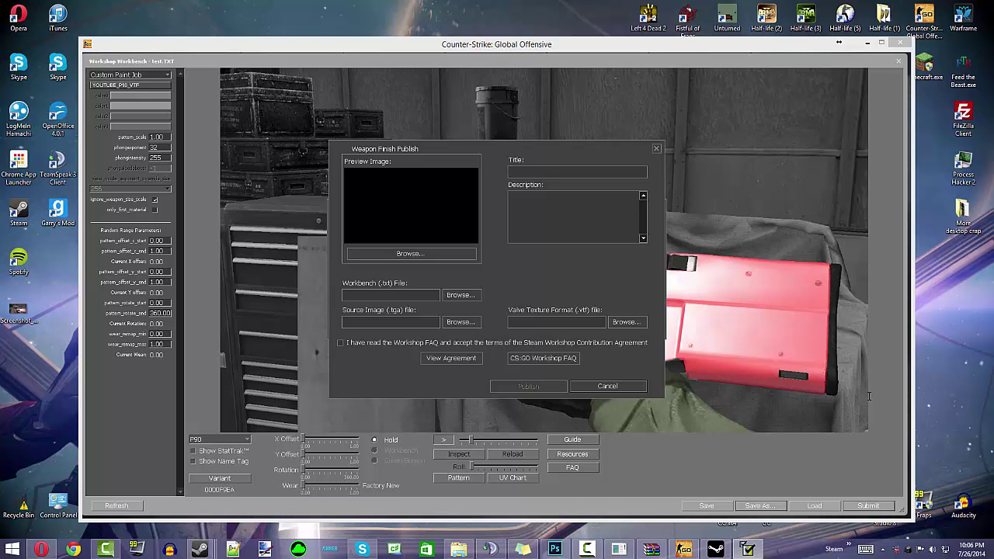
Switch to Steam, locate the Tools category of the library, and minimize Steam to return to the Weapon Finish Publish form.
mouse_move(199, 548)
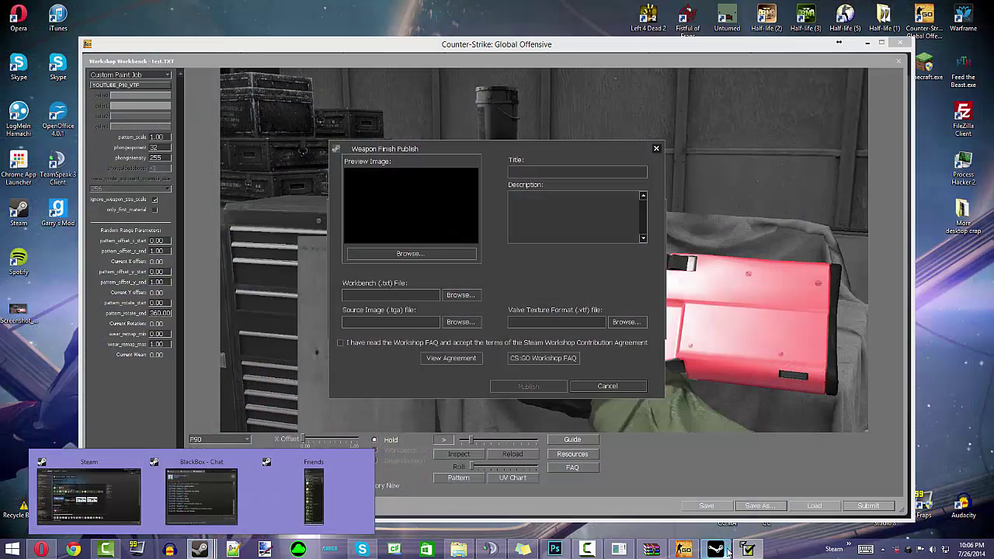
left_click(724, 550)
left_click(548, 185)
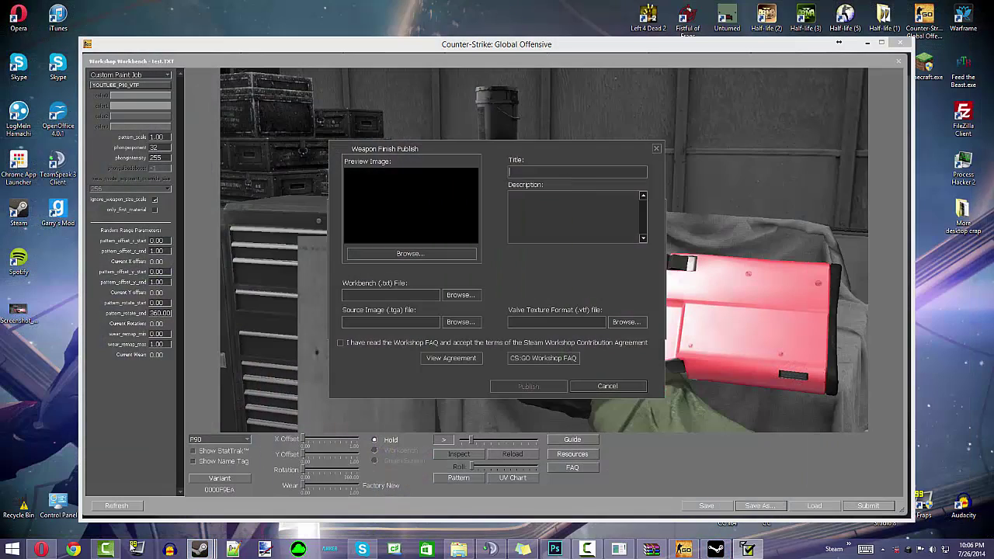
left_click(105, 549)
left_click(106, 549)
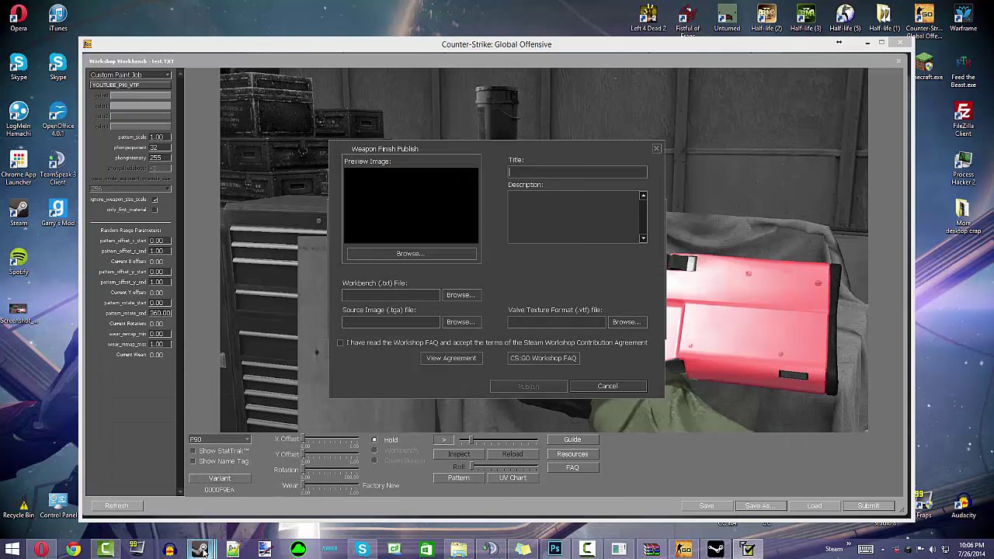
mouse_move(200, 548)
left_click(92, 510)
scroll(117, 287, "down", 1)
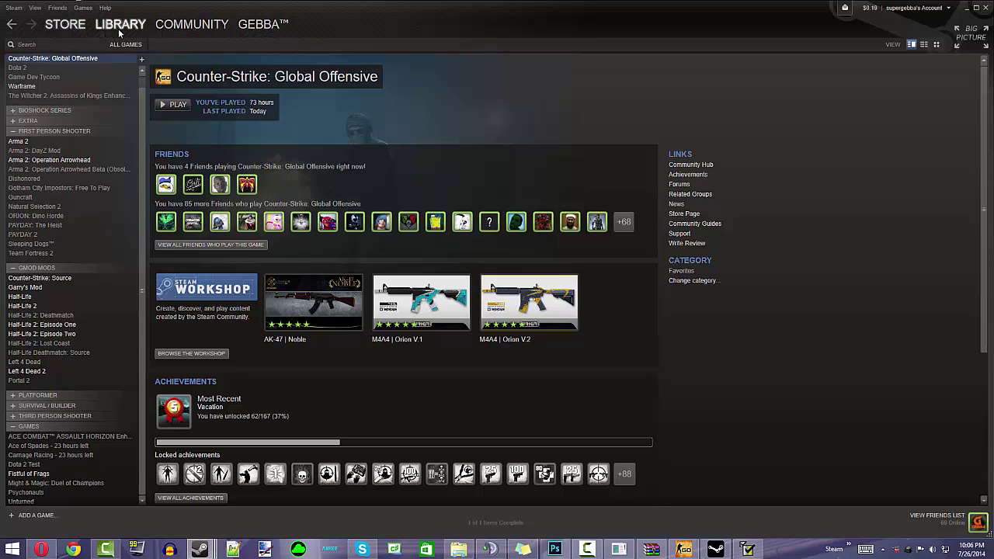
mouse_move(121, 24)
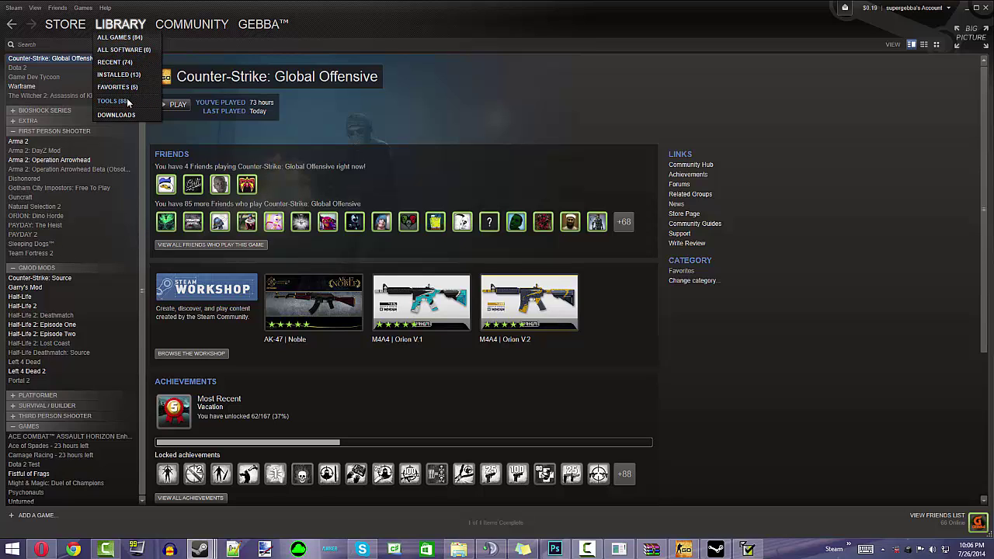
left_click(961, 8)
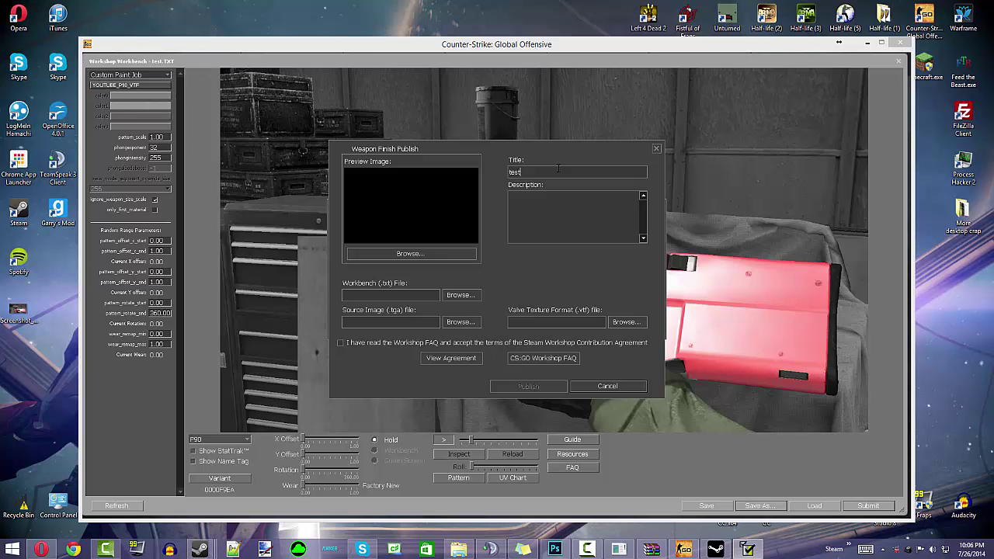
Enter the title "test gun" and the description "test description" for the weapon finish, and open the preview image selection.
type("gun")
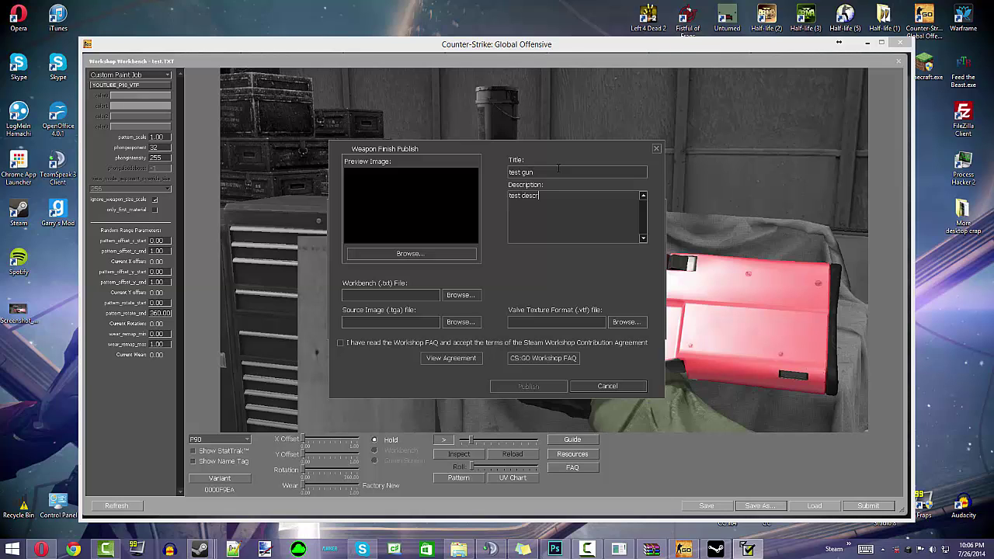
type("tion")
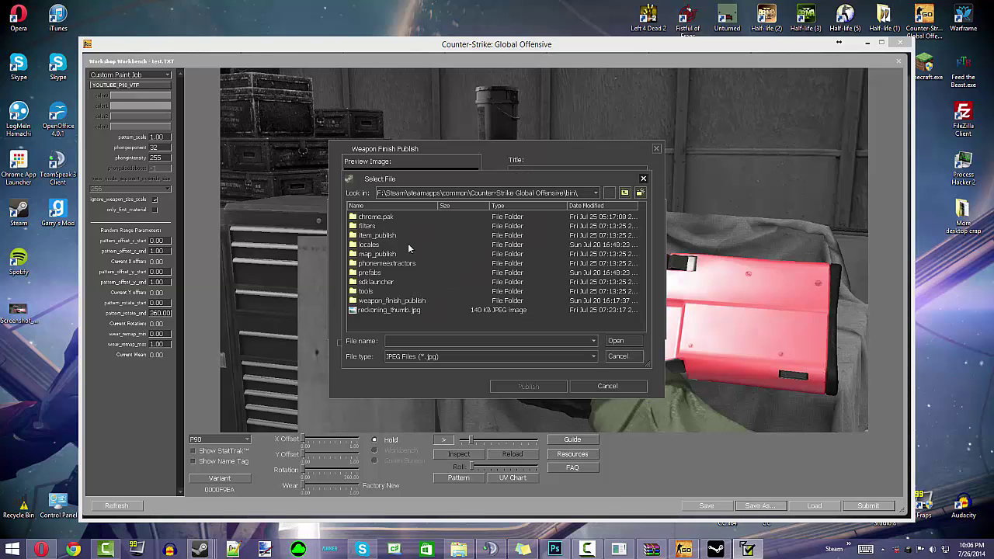
left_click(591, 193)
left_click(591, 193)
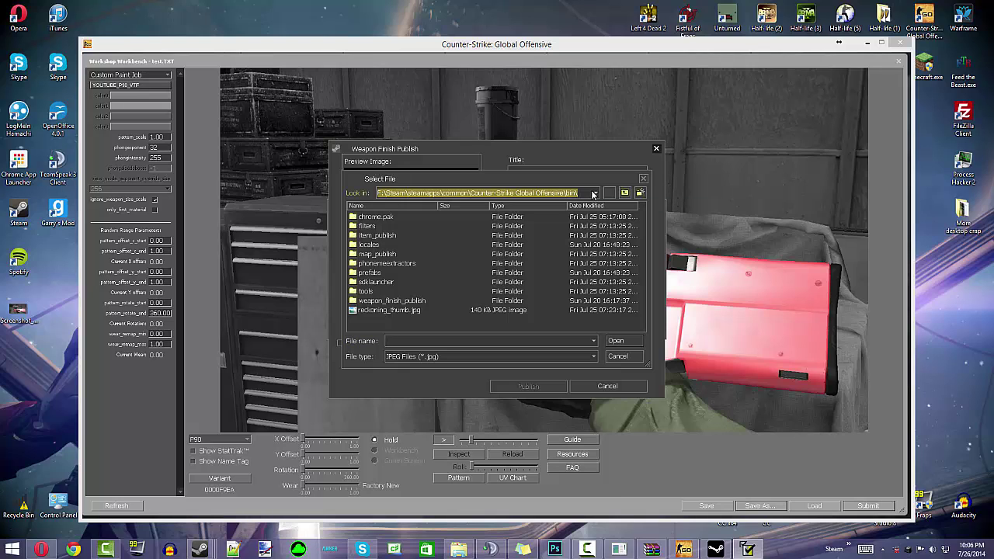
left_click(591, 193)
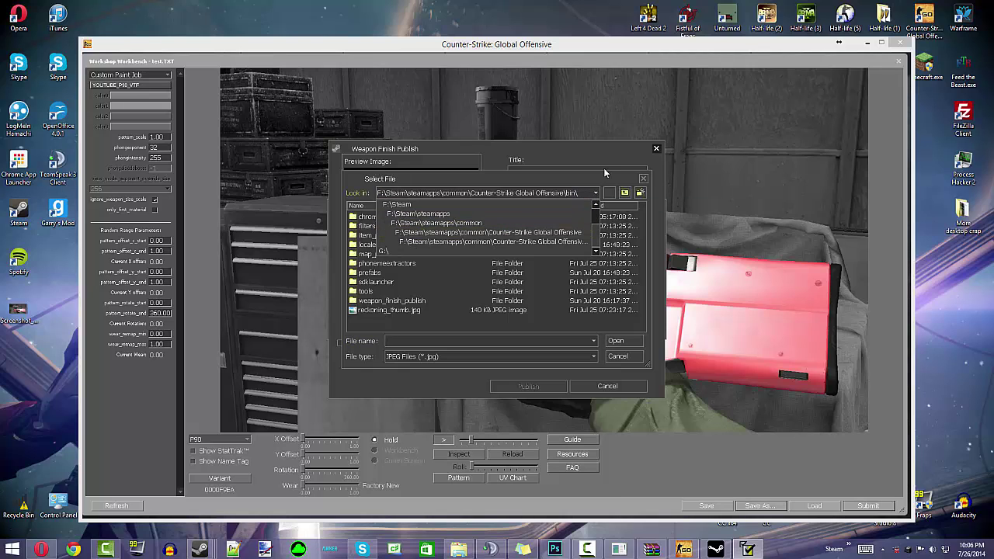
left_click(641, 185)
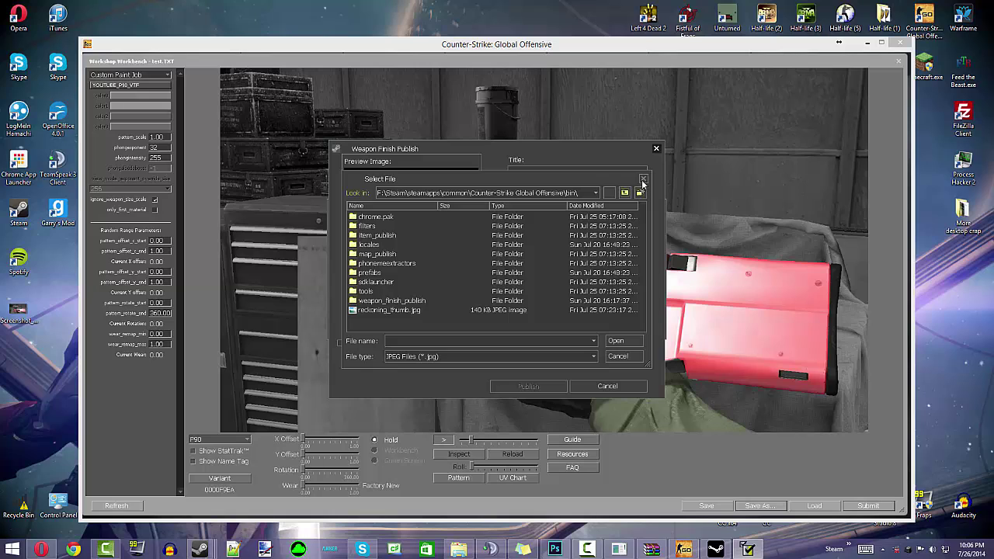
left_click(642, 181)
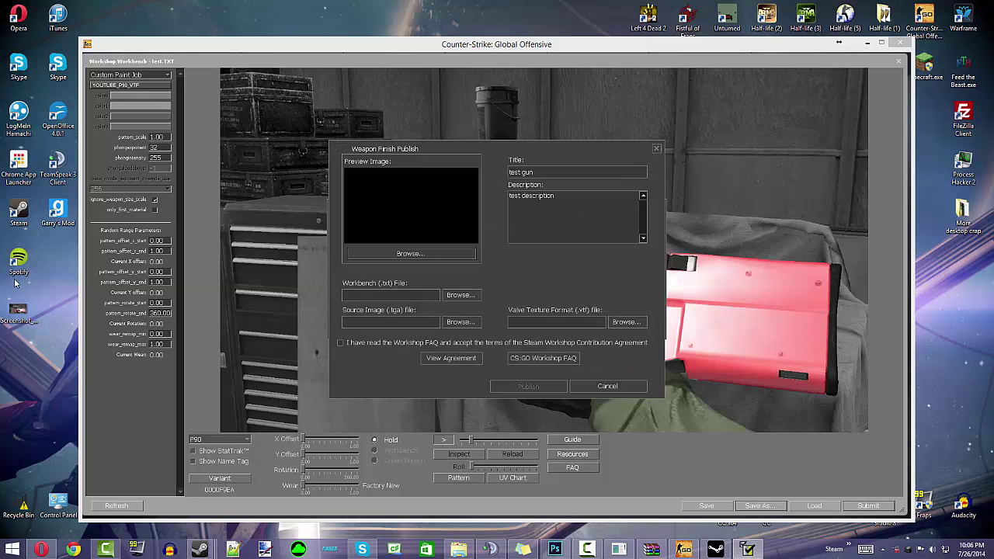
Check the folder location of Screenshot_1.png in its file properties.
right_click(39, 314)
left_click(41, 311)
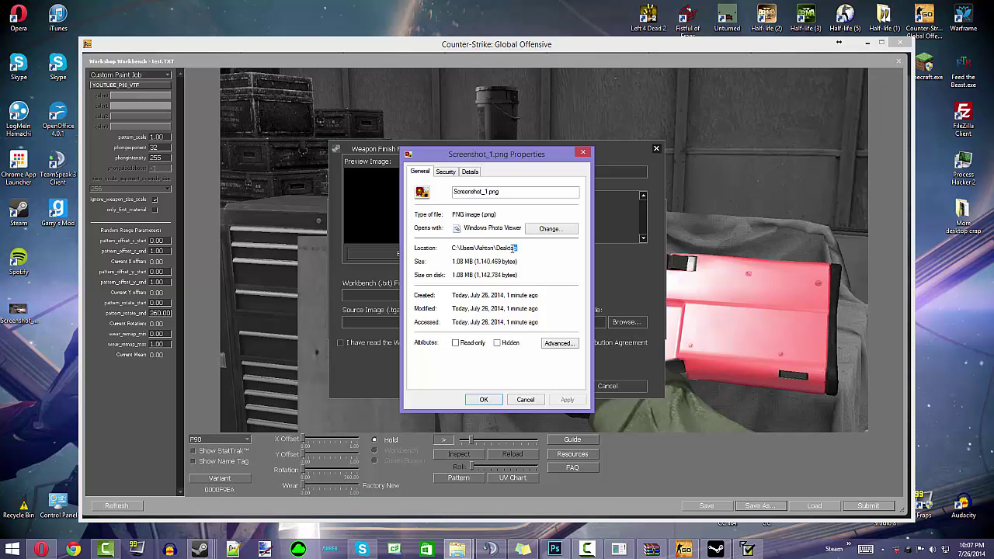
left_click_drag(513, 248, 451, 248)
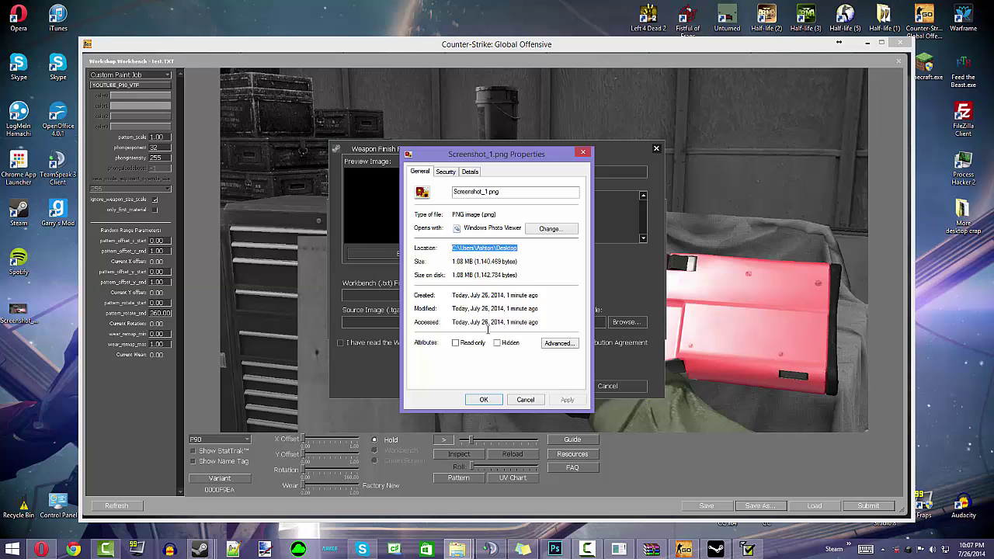
left_click(525, 400)
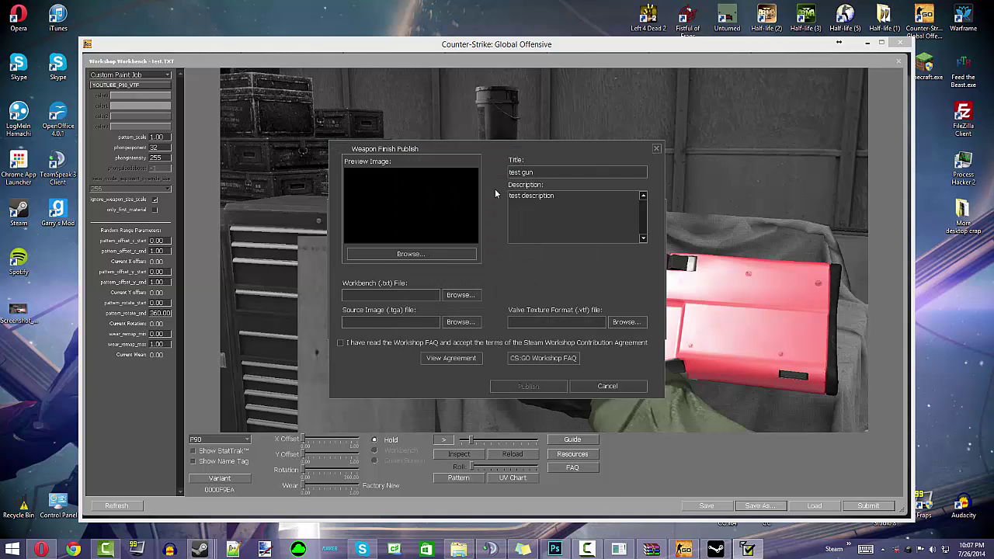
Look through the Desktop folder on the C: drive for a preview image, check the accepted file types, and cancel the selection.
left_click(533, 192)
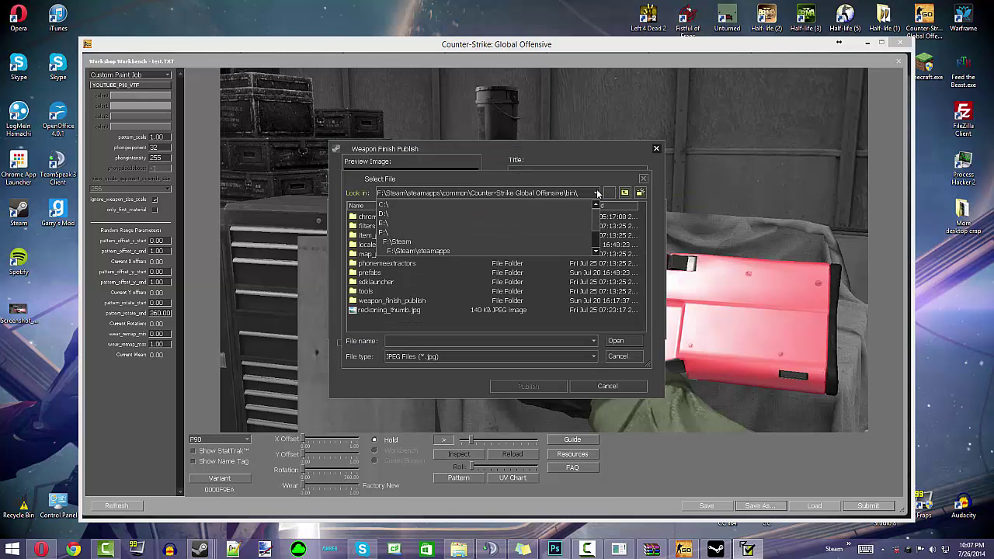
left_click(452, 204)
scroll(434, 299, "down", 3)
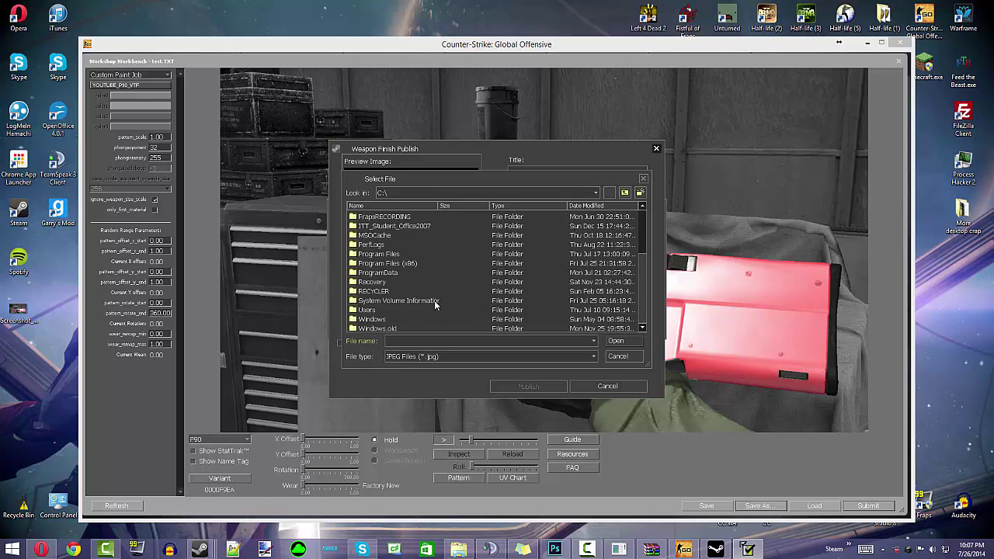
double_click(385, 309)
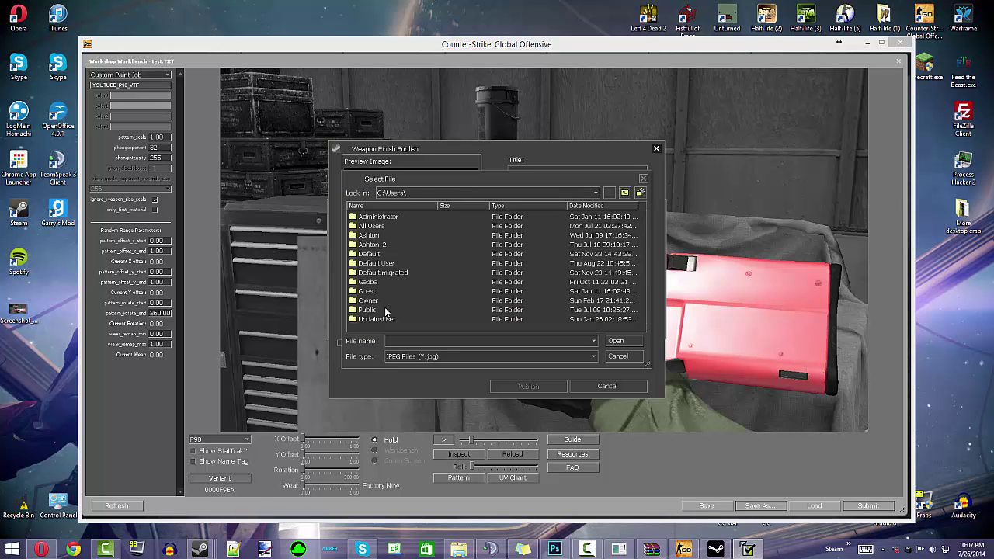
double_click(385, 236)
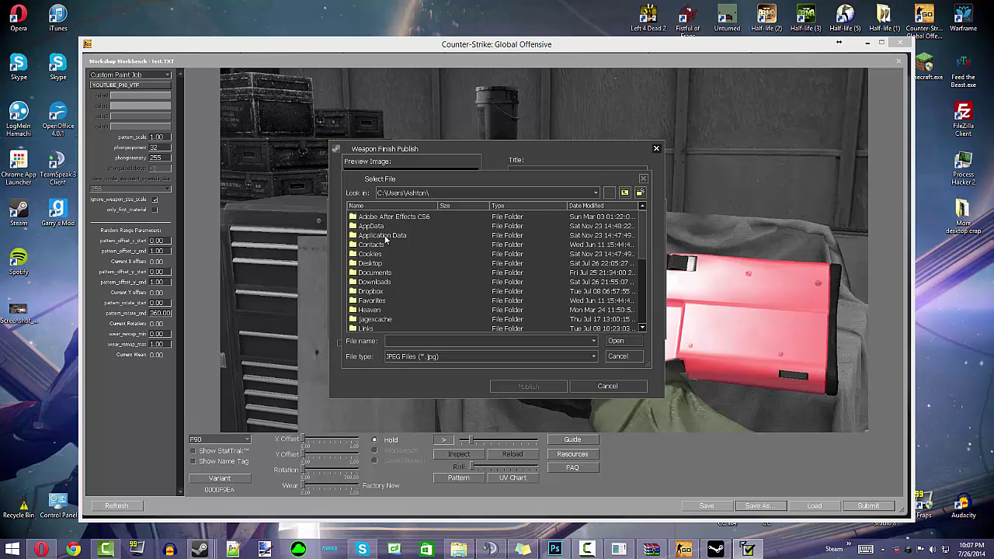
double_click(379, 264)
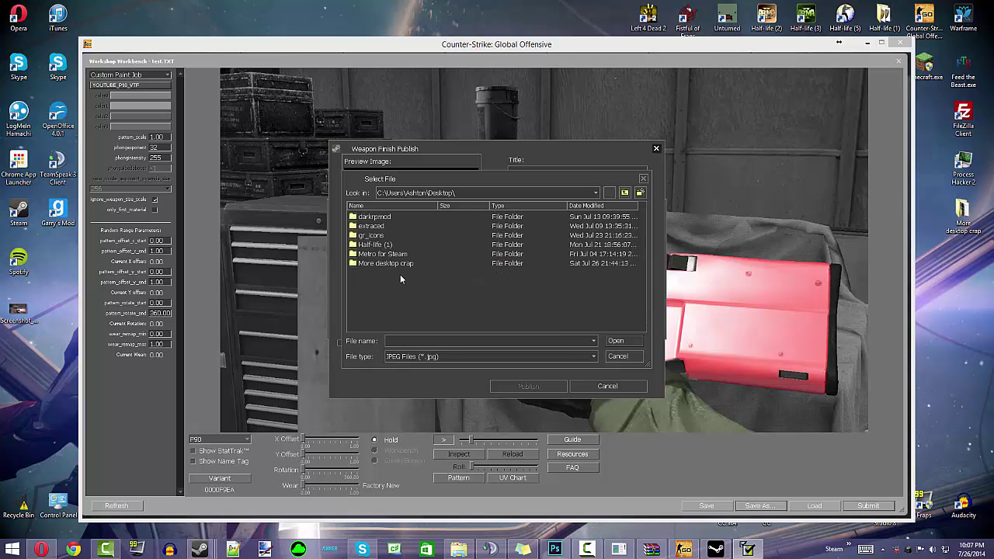
left_click(562, 356)
left_click(565, 356)
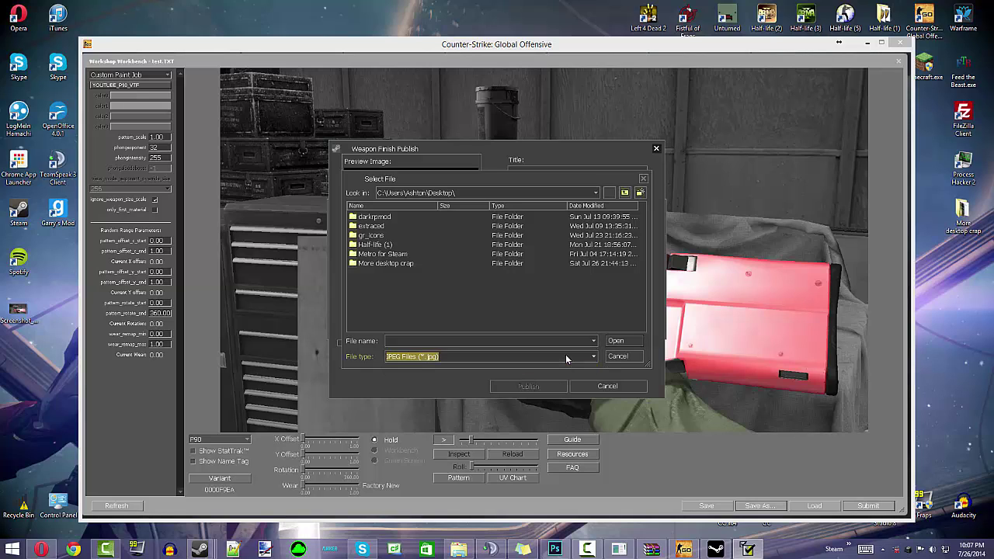
left_click(622, 356)
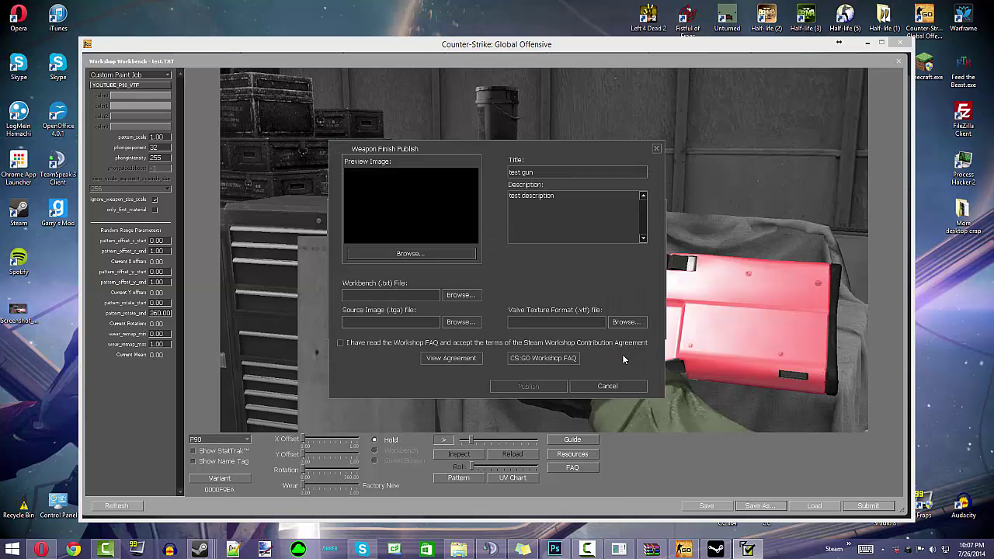
Switch to Photoshop and open Screenshot_1.png from the Desktop as a docked document.
left_click(554, 549)
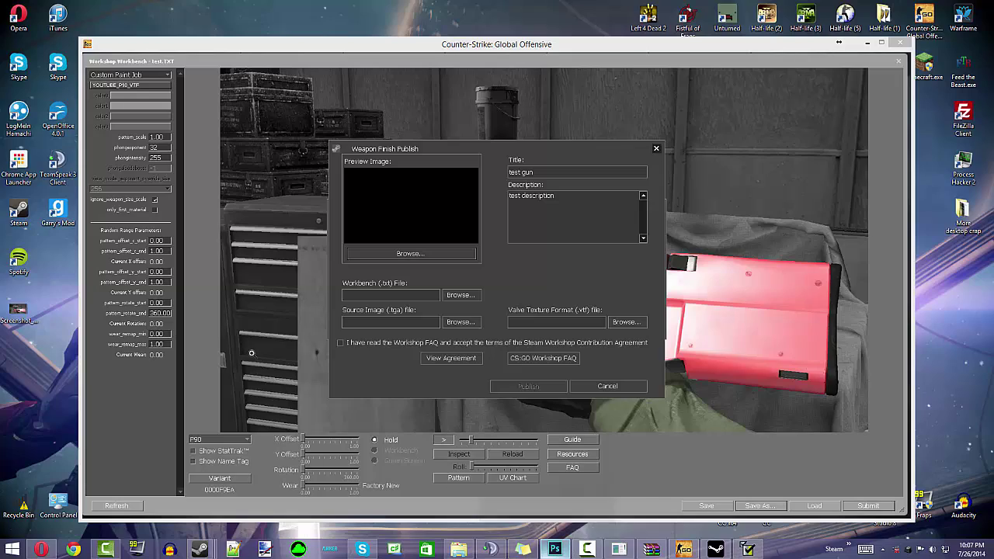
left_click(29, 7)
left_click(42, 29)
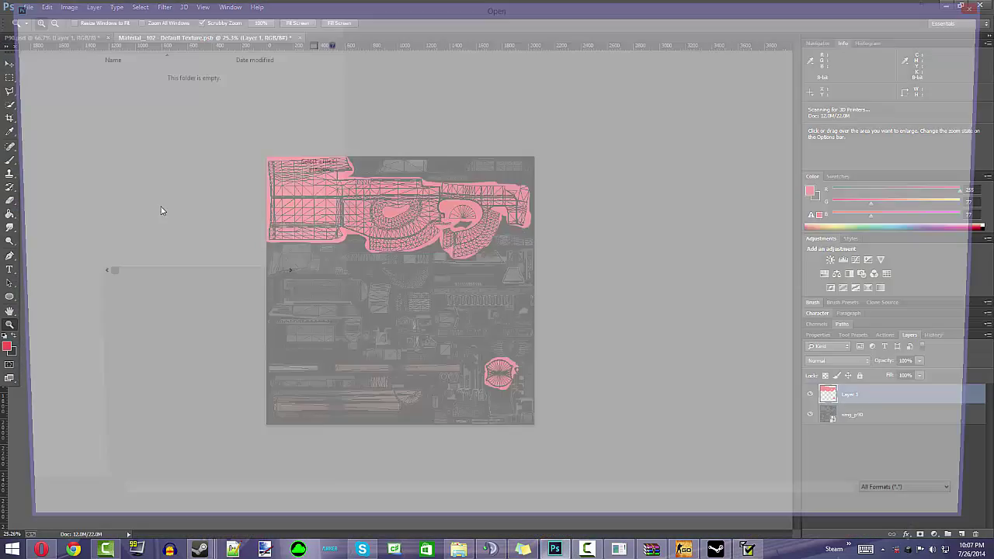
left_click(76, 73)
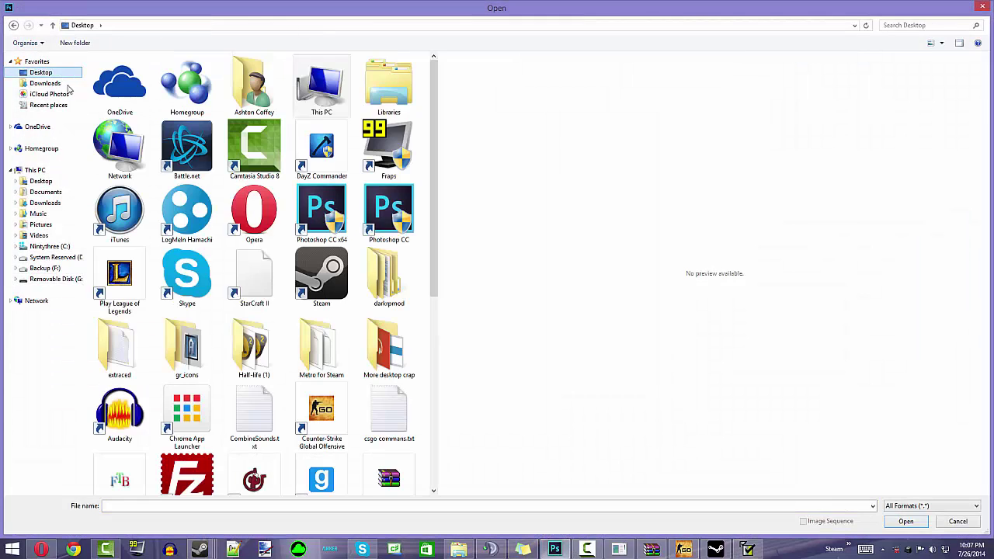
left_click(241, 311)
scroll(241, 313, "down", 5)
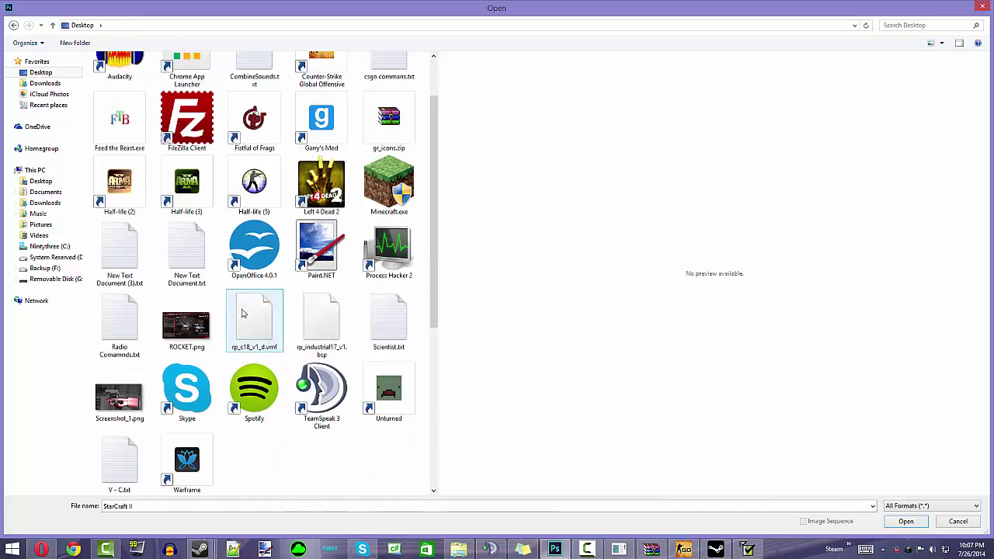
double_click(119, 396)
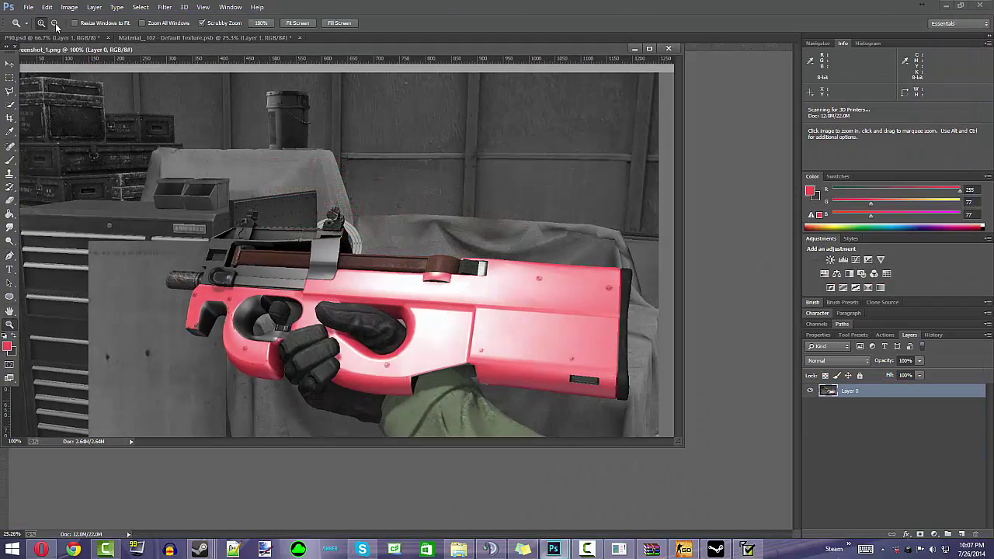
left_click_drag(345, 37, 344, 38)
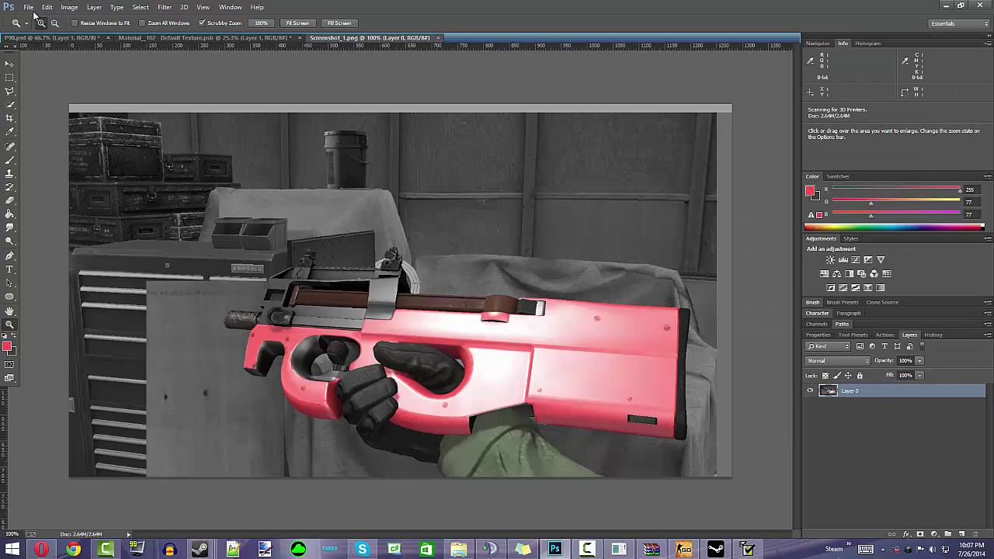
Save a copy of the screenshot in JPEG format as Screenshot_1.jpg on Removable Disk (G:).
left_click(28, 7)
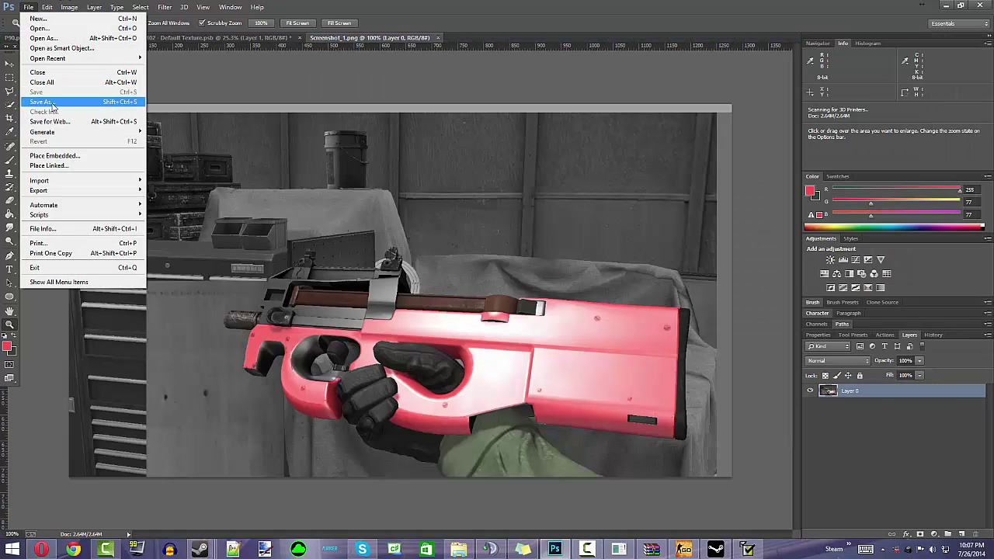
left_click(42, 102)
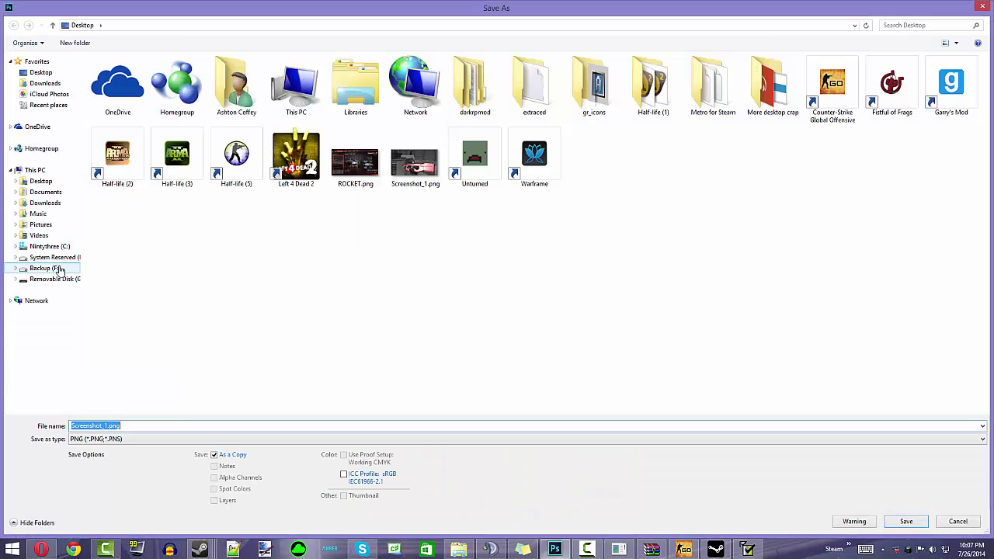
left_click(59, 269)
left_click(43, 281)
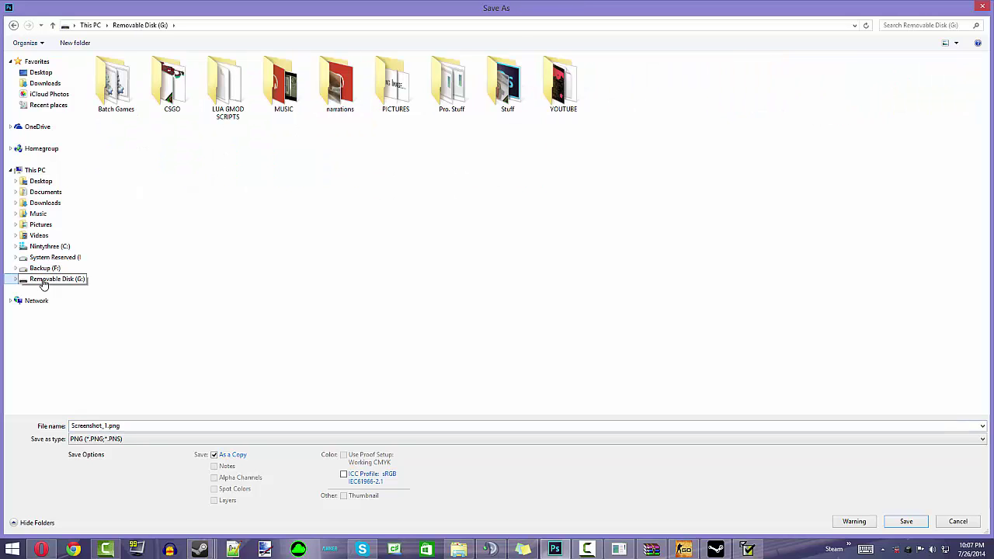
left_click(162, 439)
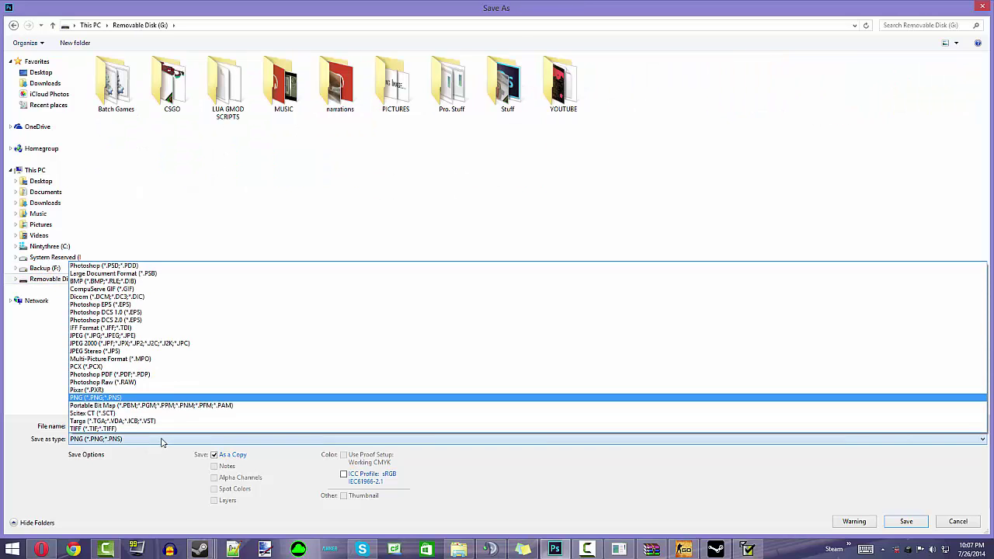
left_click(164, 337)
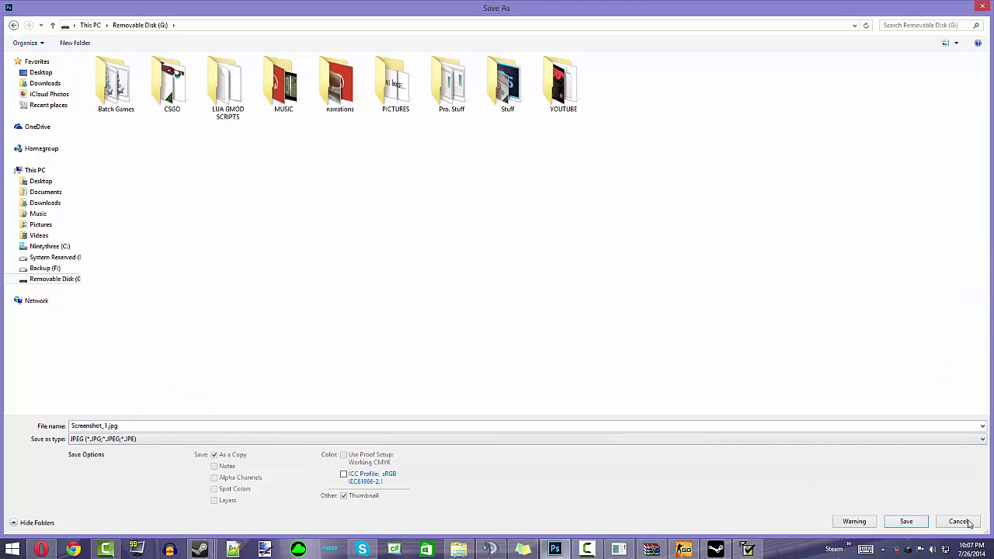
left_click(897, 522)
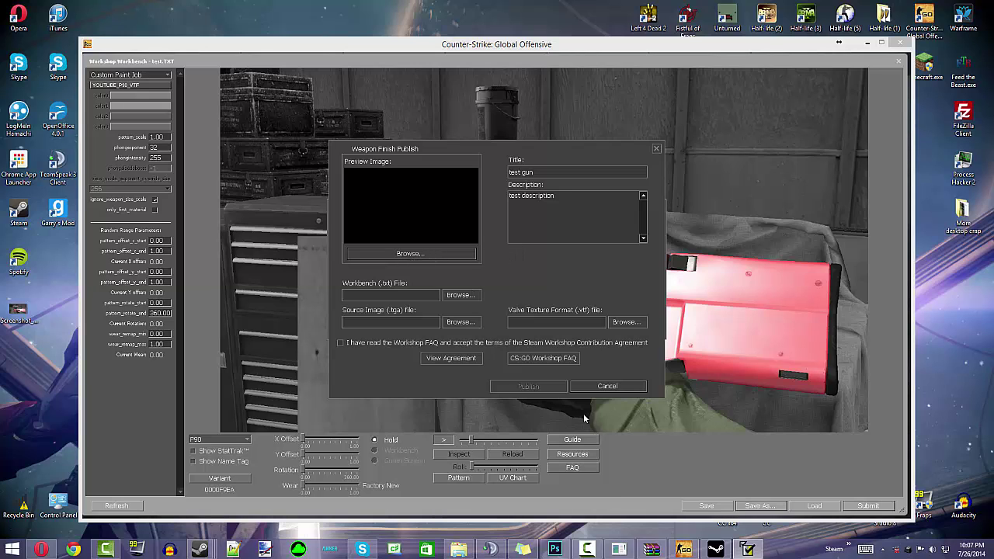
Cancel and reopen the Weapon Finish Publish form in the workbench, and enter "test" as both title and description.
left_click(716, 549)
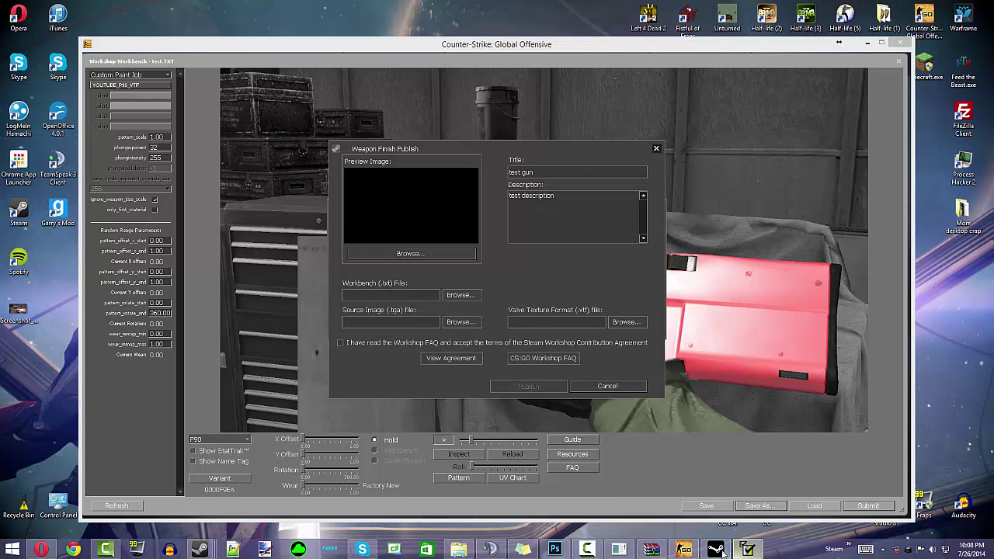
left_click(716, 549)
left_click(716, 548)
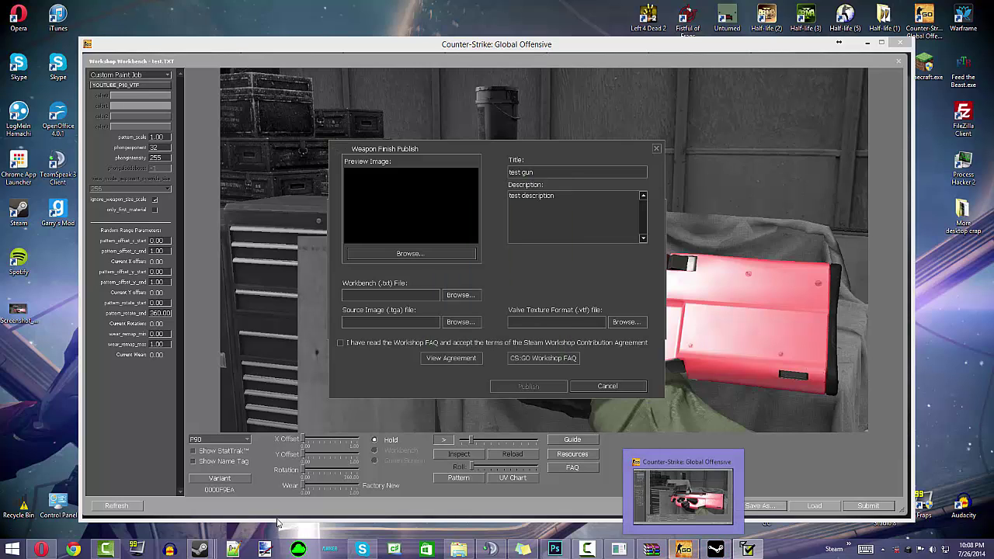
left_click(595, 387)
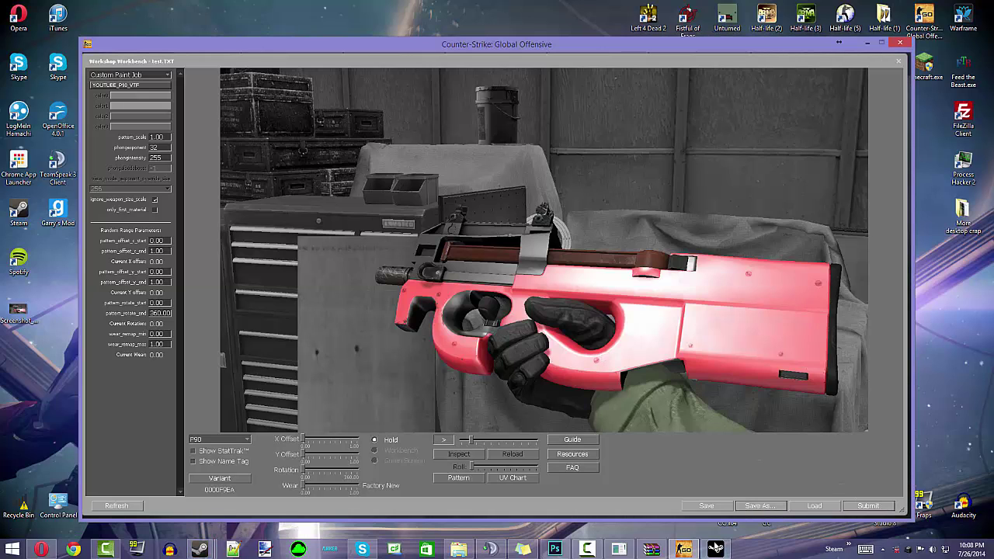
left_click(859, 505)
left_click(553, 184)
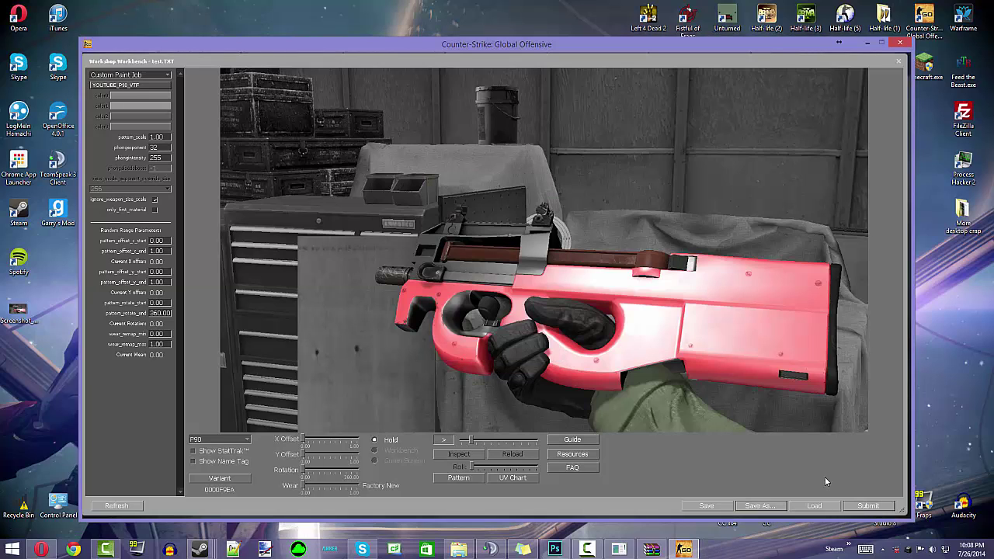
left_click(871, 506)
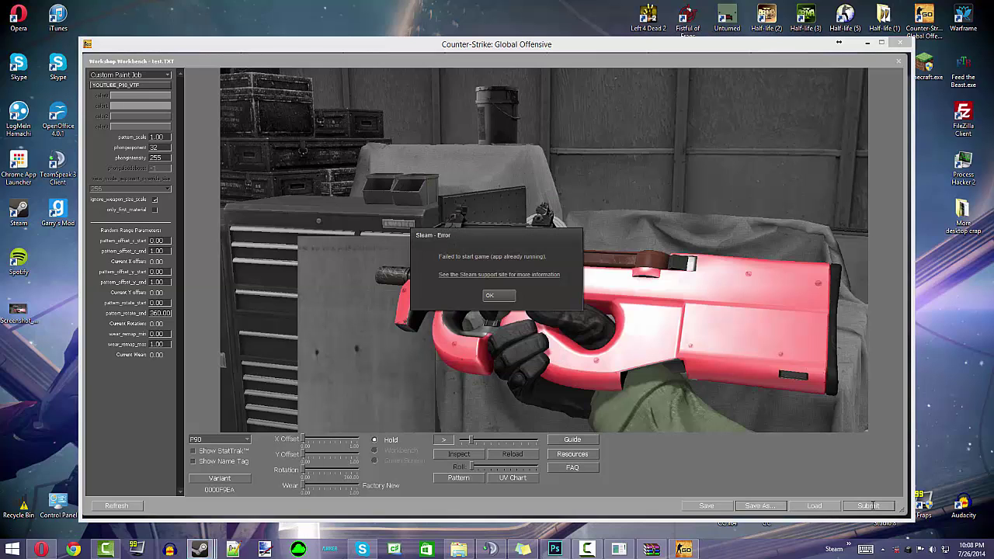
left_click(503, 296)
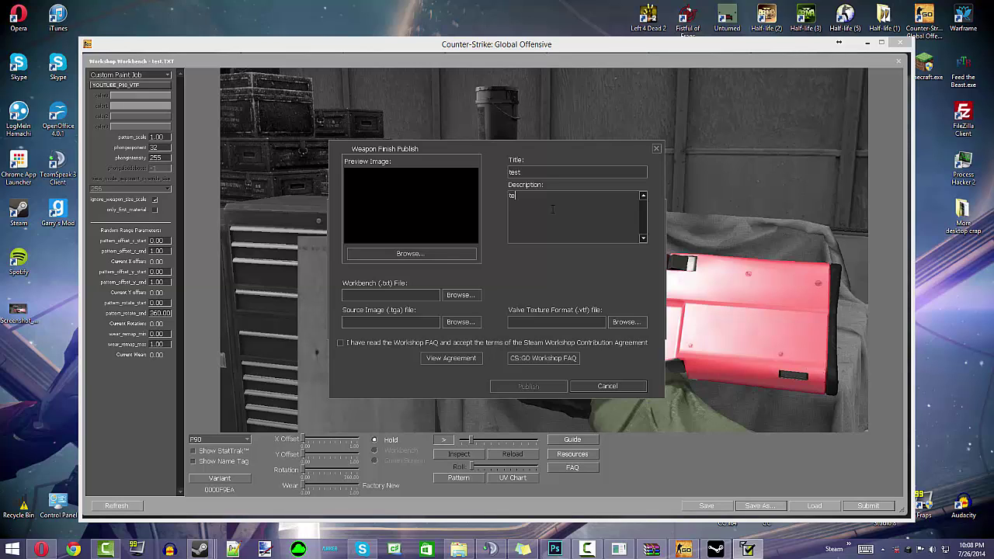
Set Screenshot_1.jpg from the G: drive as the preview image of the weapon finish.
left_click(445, 260)
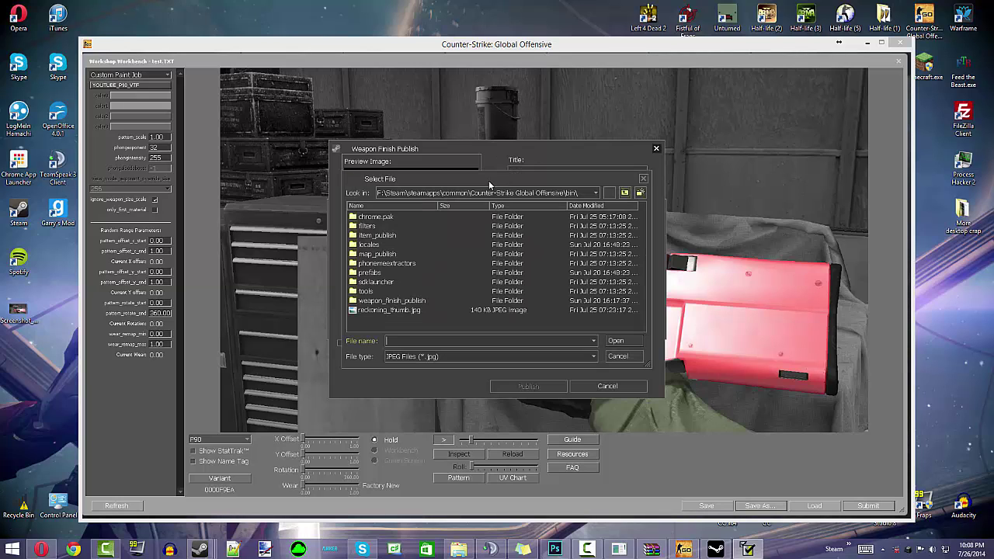
left_click(585, 194)
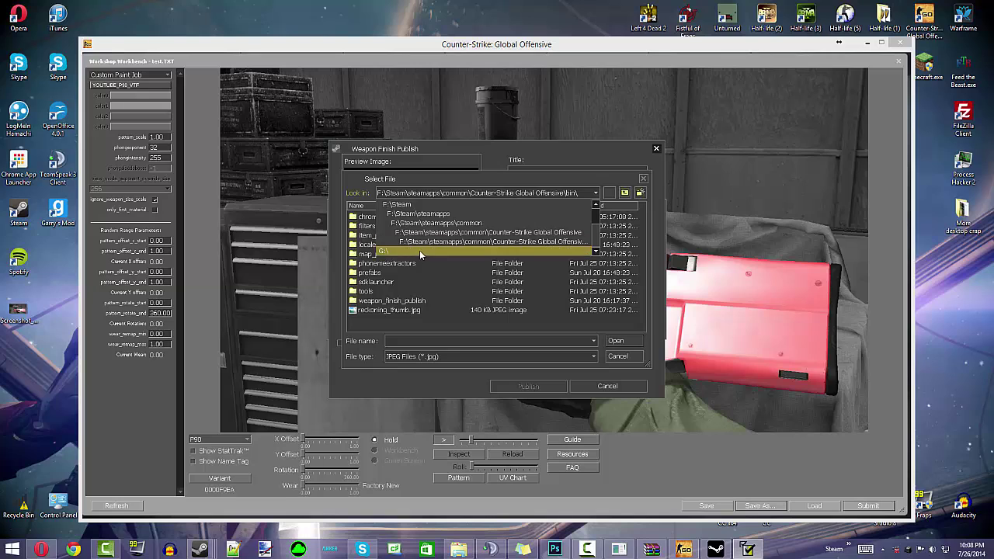
left_click(419, 250)
double_click(396, 309)
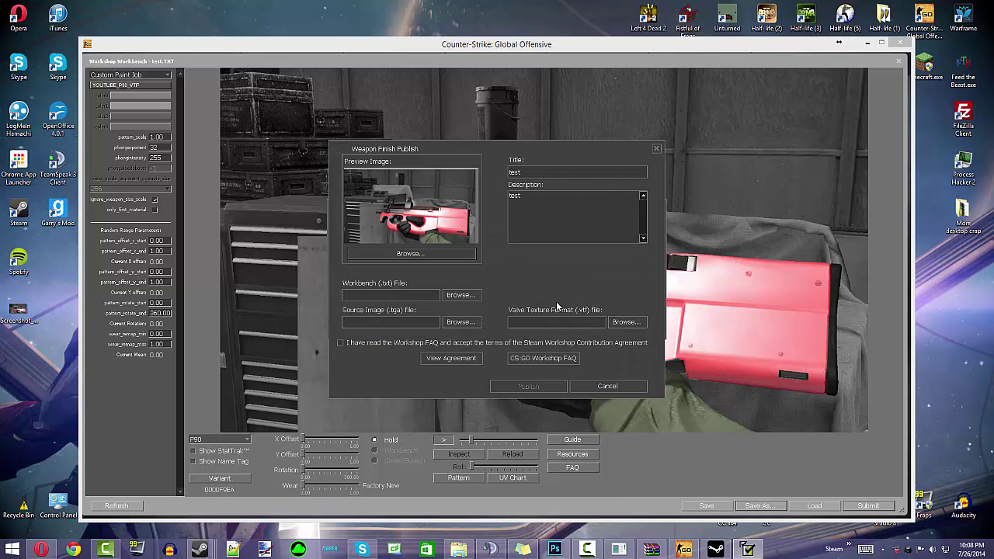
Look through the csgo folder and its bin subfolder for the workbench text file, and close the file selection.
left_click(464, 297)
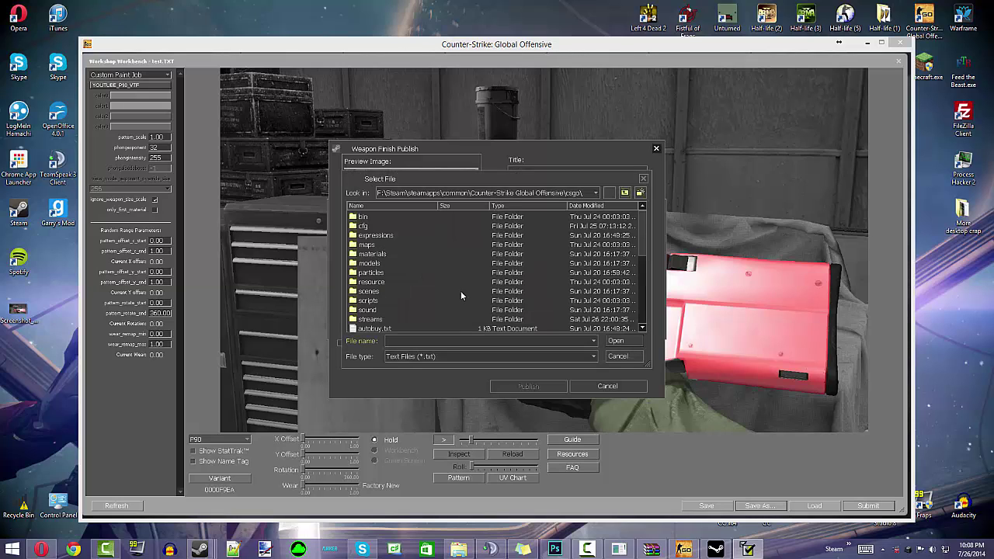
scroll(470, 289, "down", 5)
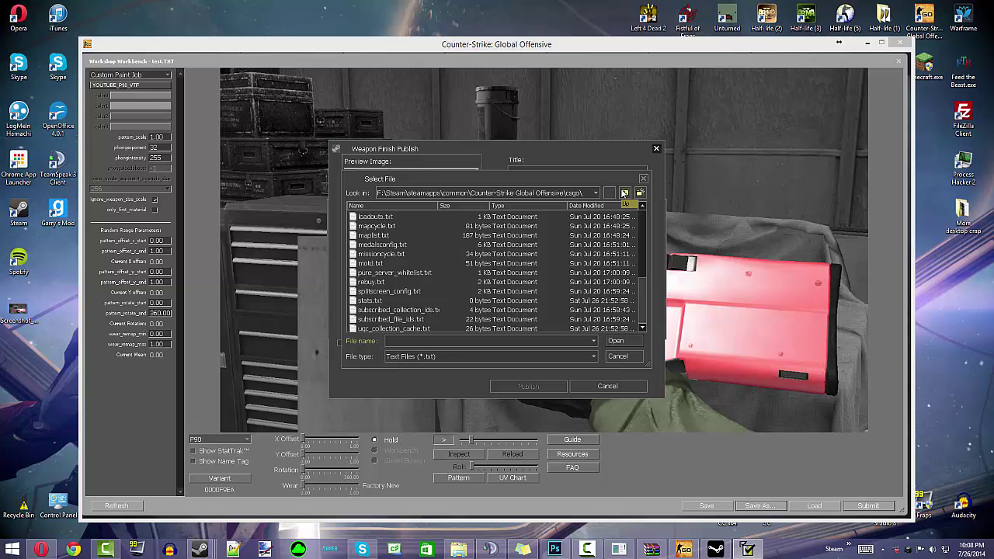
left_click(546, 318)
scroll(546, 318, "up", 5)
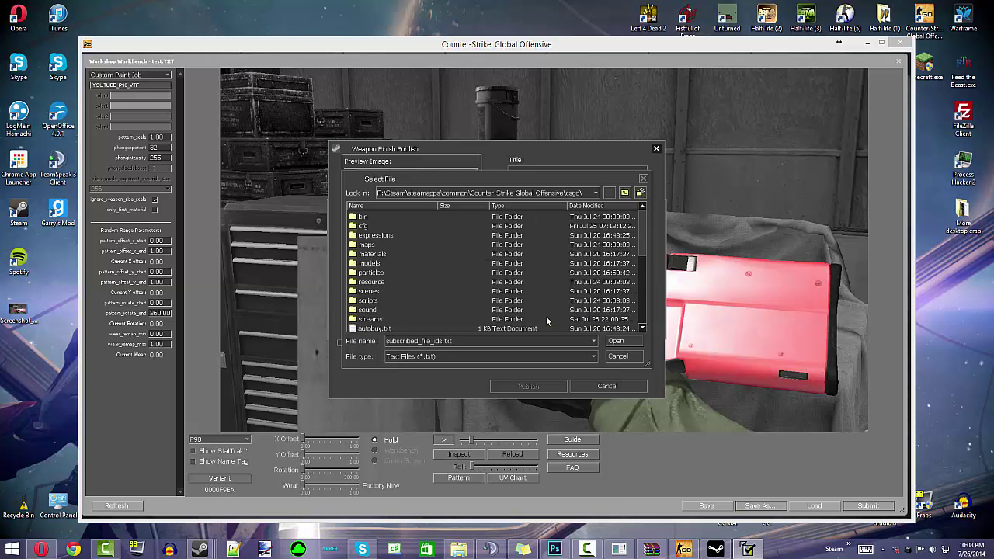
scroll(371, 218, "down", 5)
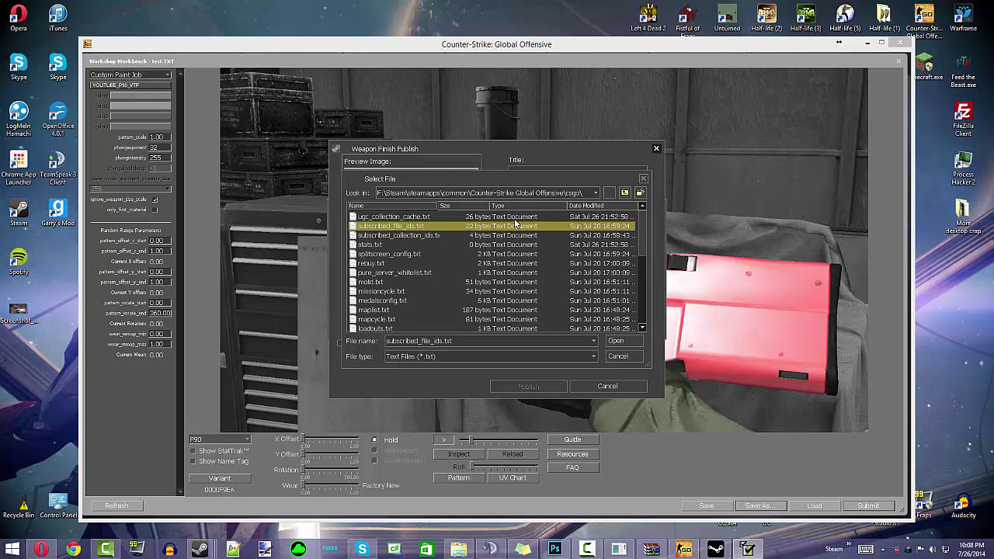
scroll(384, 222, "up", 3)
left_click(373, 217)
scroll(374, 217, "up", 5)
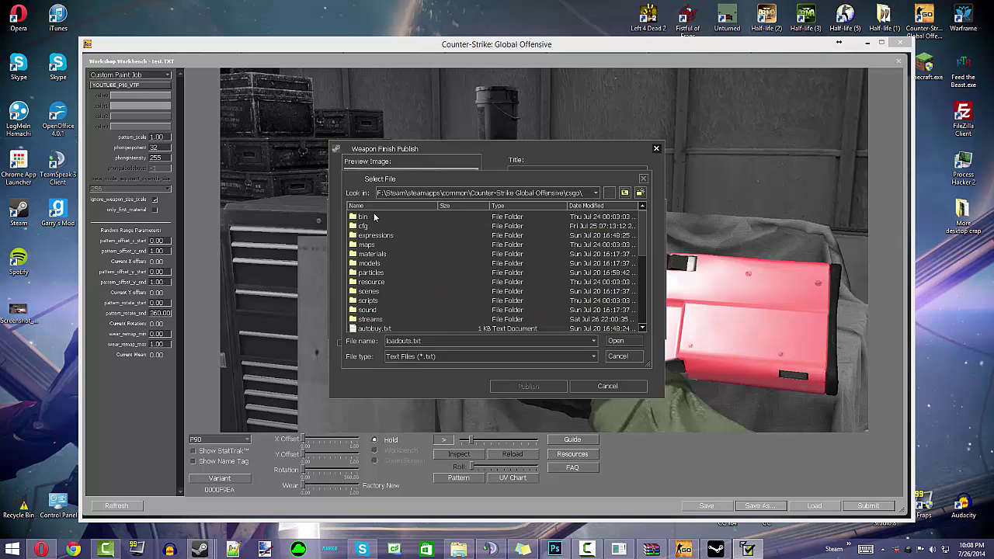
double_click(373, 217)
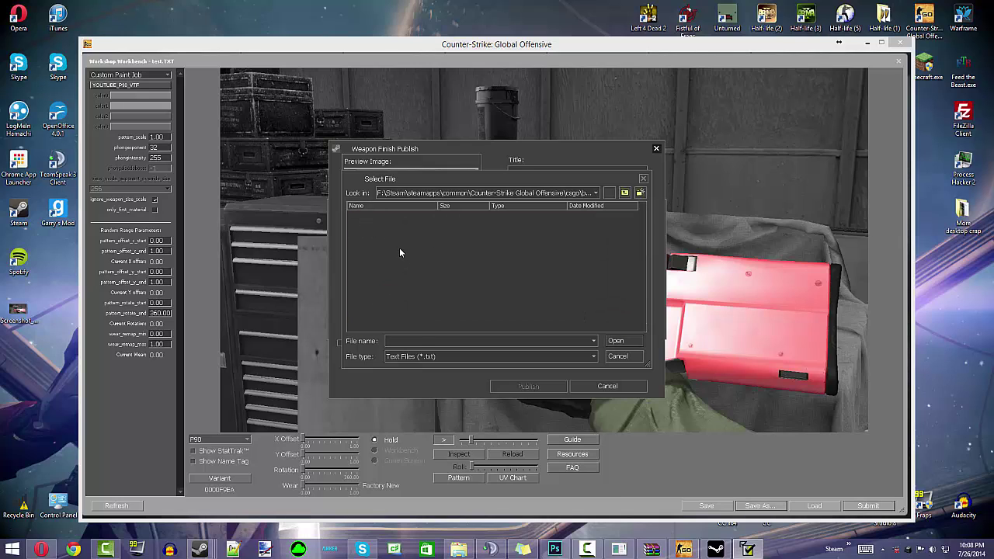
left_click(642, 179)
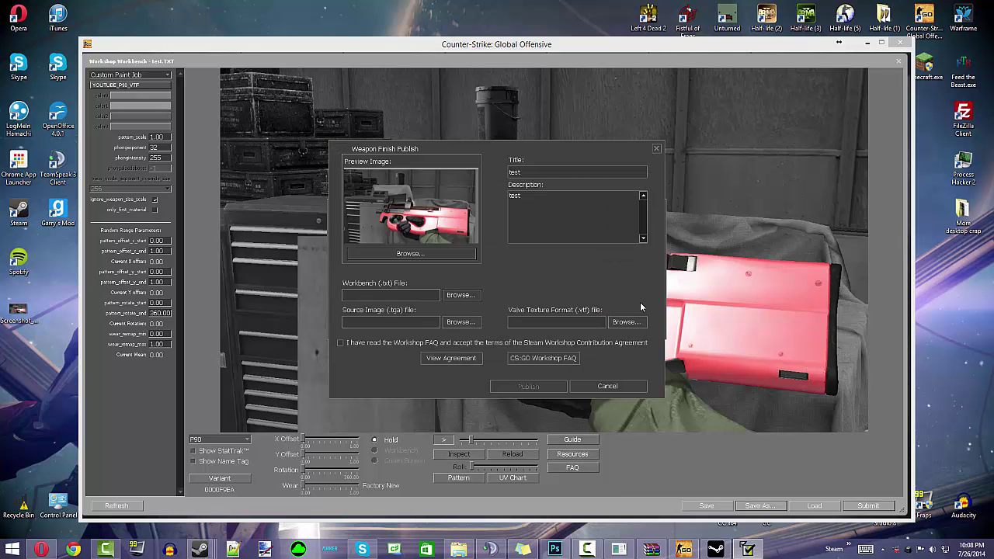
Set test.txt from the Counter-Strike Global Offensive folder as the workbench file of the weapon finish.
left_click(453, 299)
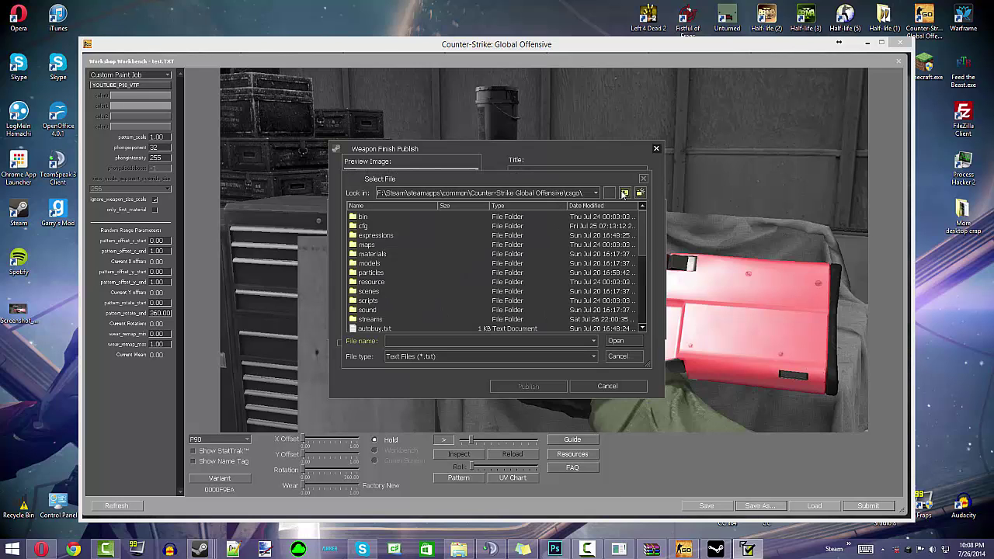
scroll(472, 262, "down", 5)
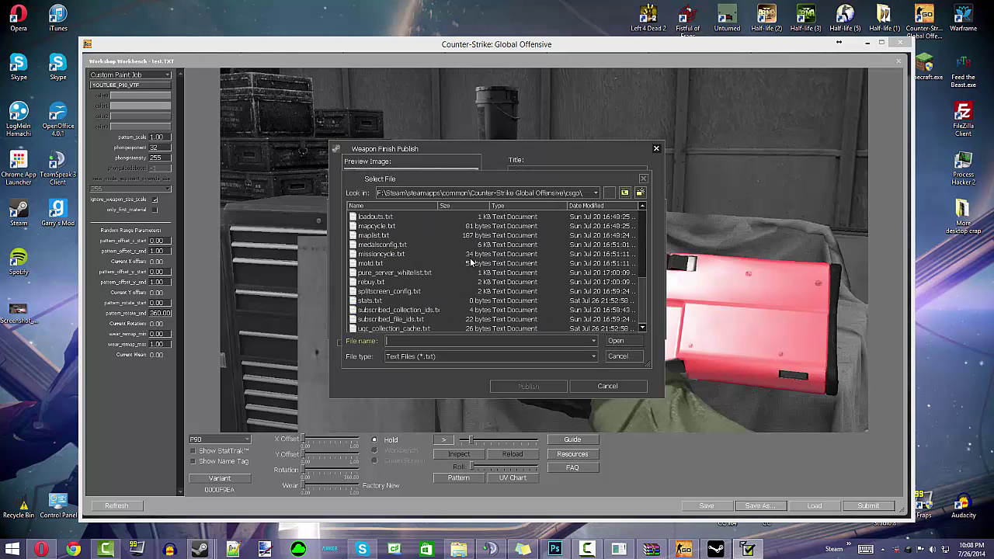
scroll(468, 262, "up", 5)
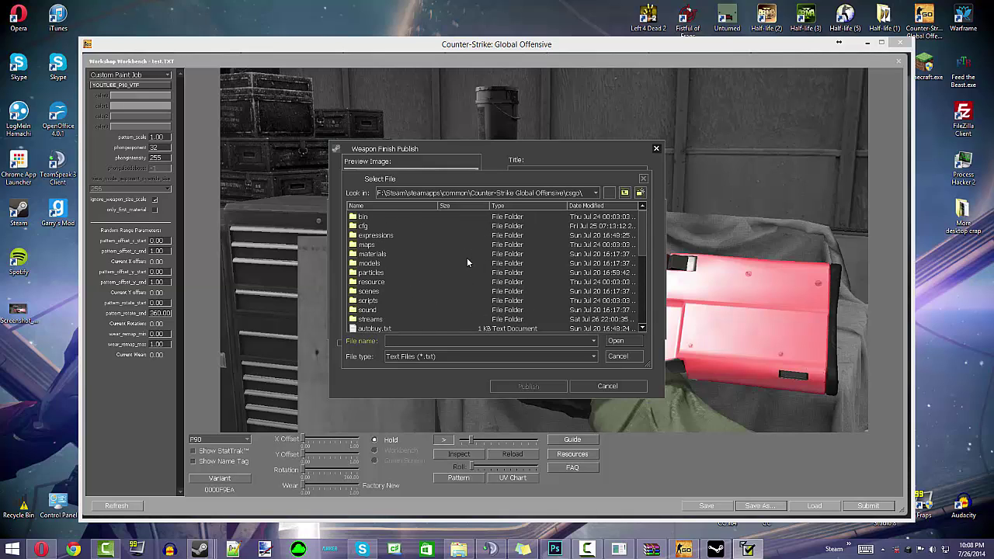
double_click(369, 226)
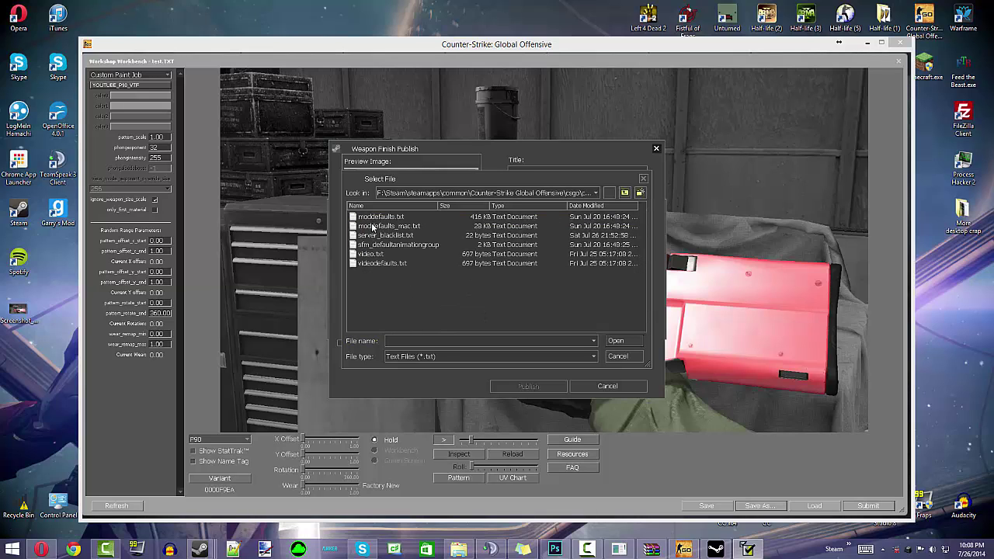
left_click(625, 192)
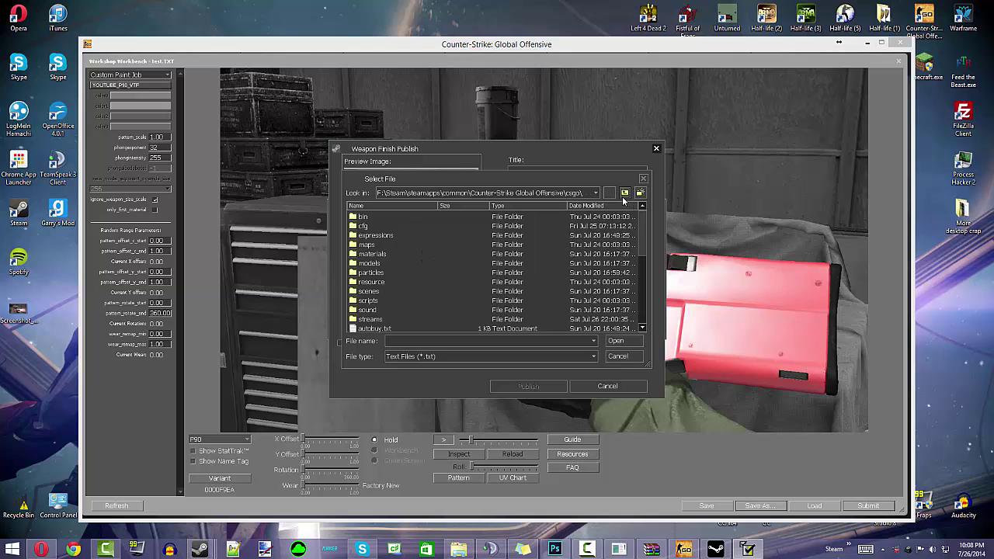
double_click(363, 219)
left_click(625, 192)
left_click(625, 192)
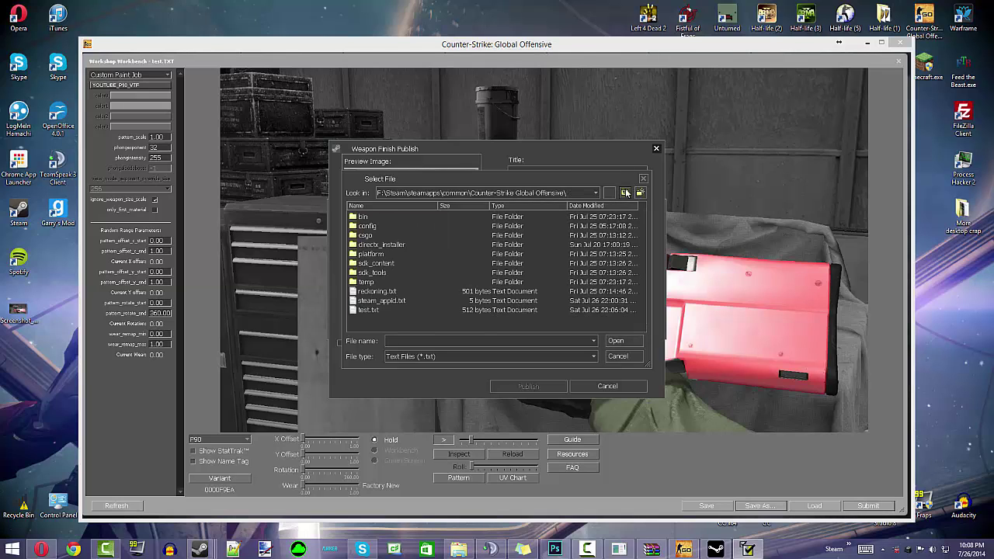
double_click(386, 310)
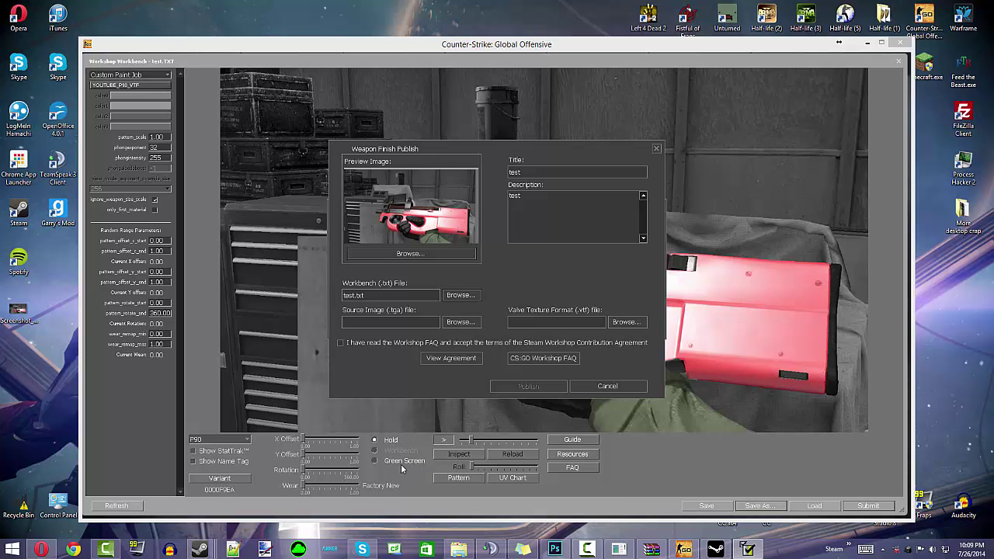
Switch to Photoshop and bring up the Material__102 - Default Texture document.
left_click(554, 549)
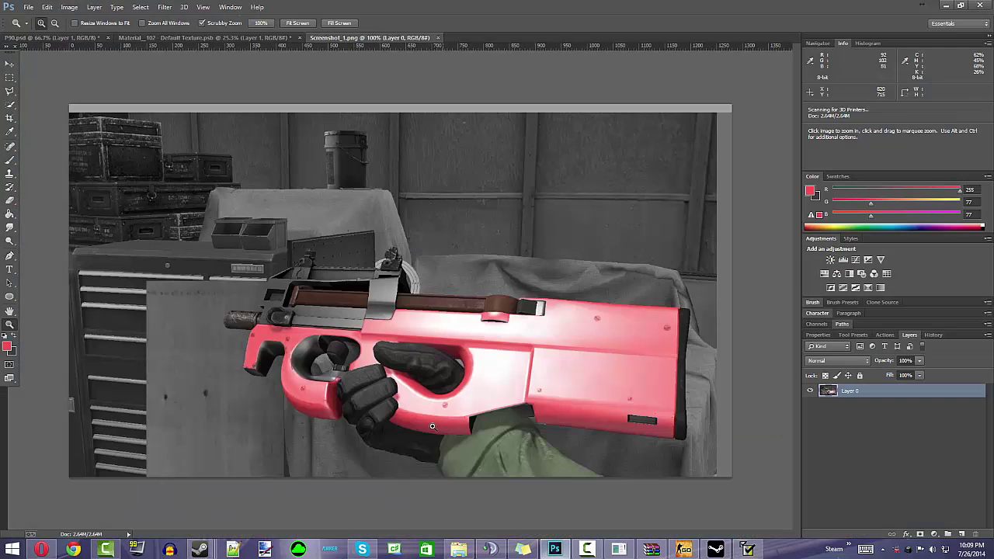
left_click(186, 37)
left_click(31, 9)
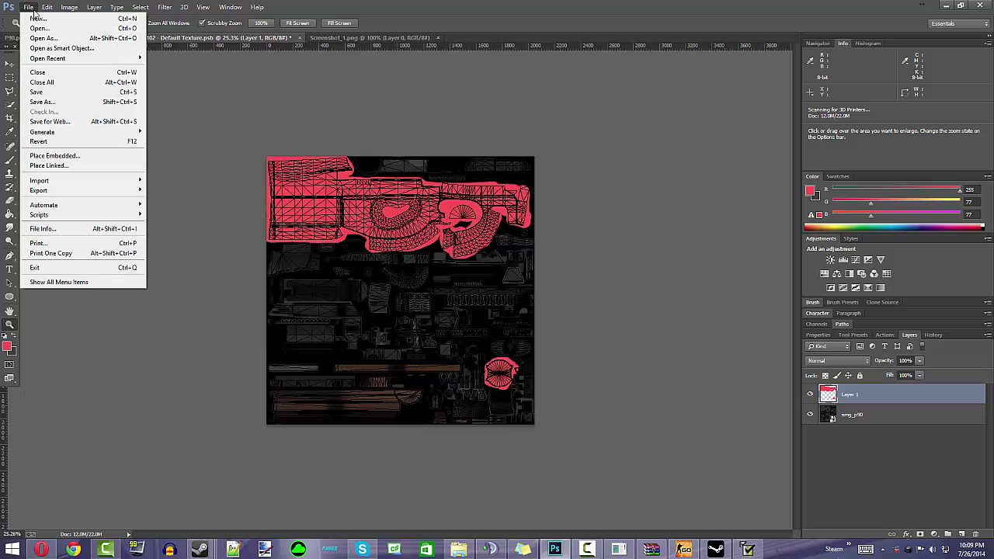
left_click(42, 101)
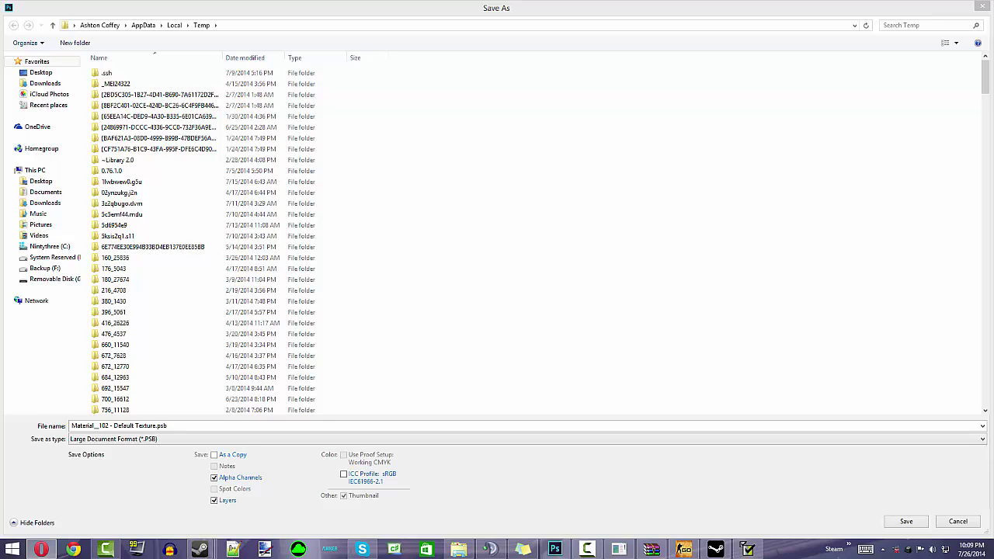
left_click(982, 7)
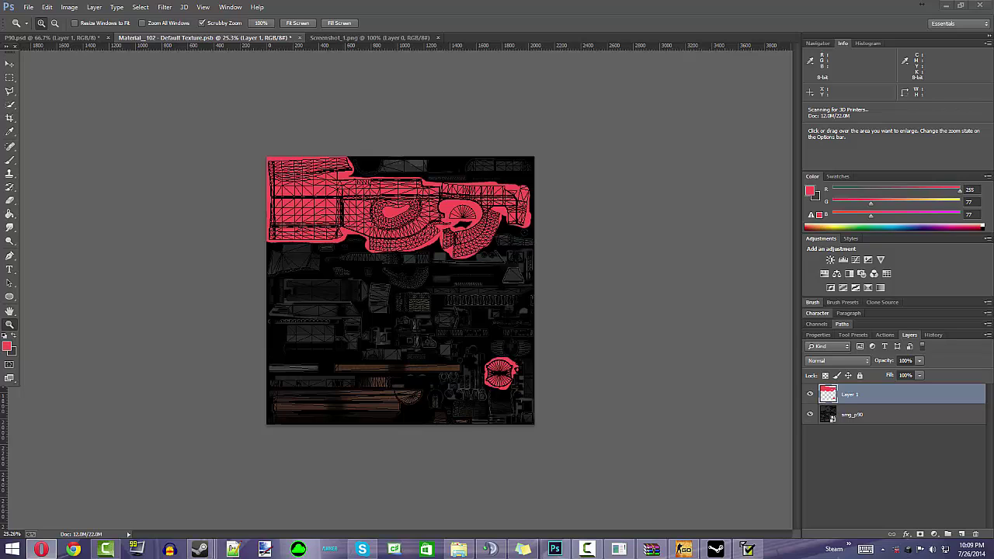
left_click(28, 7)
left_click(43, 101)
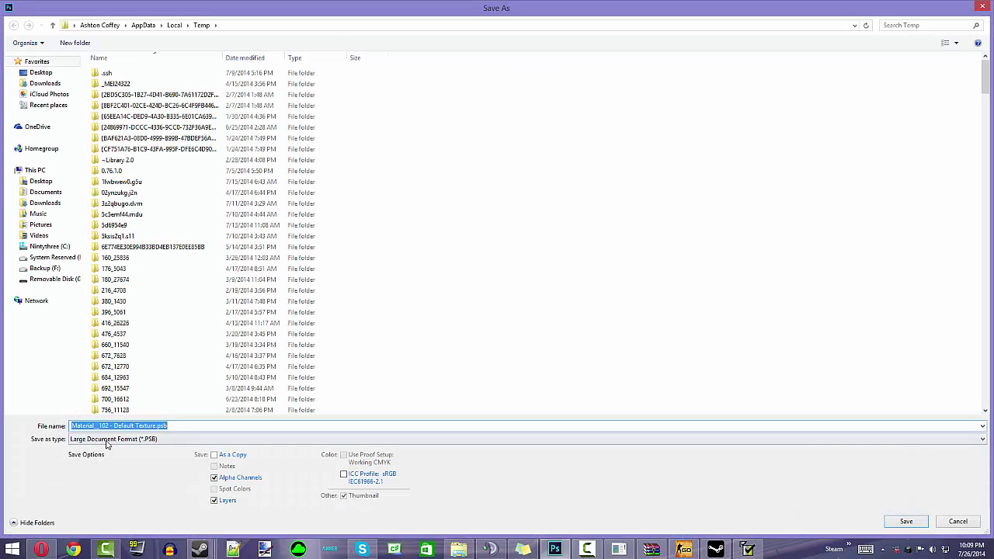
left_click(111, 439)
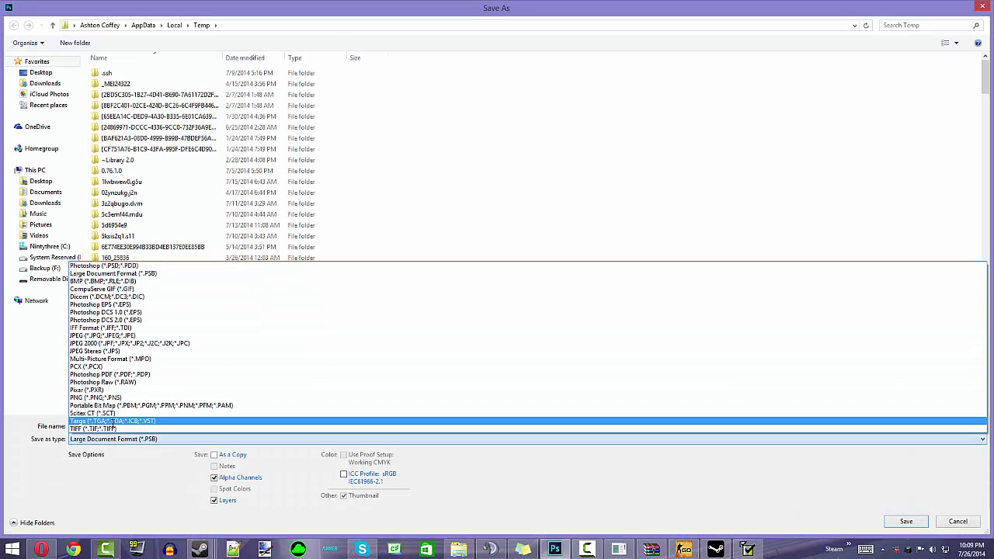
left_click(109, 421)
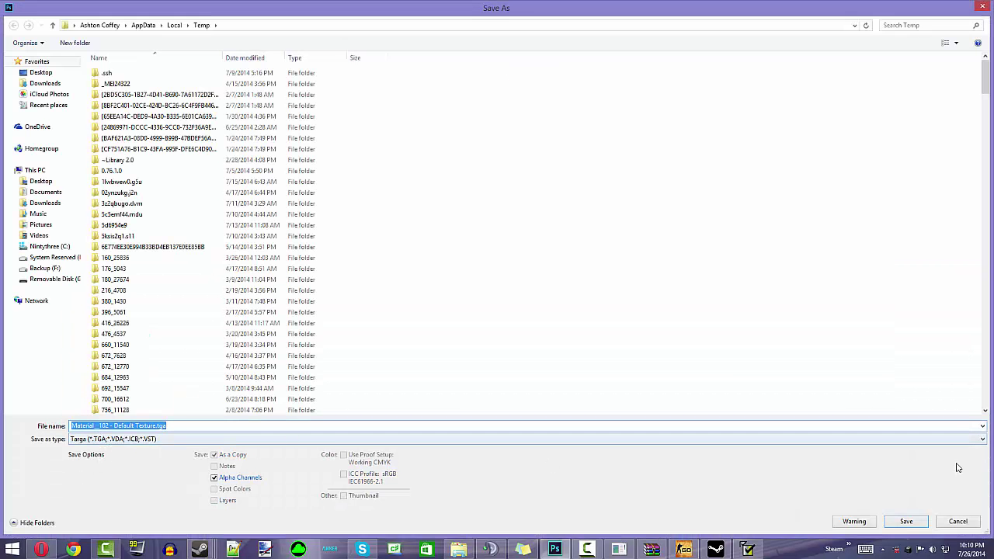
left_click(906, 521)
Resize the P90 texture image to 128 by 128 pixels.
left_click(94, 7)
mouse_move(78, 8)
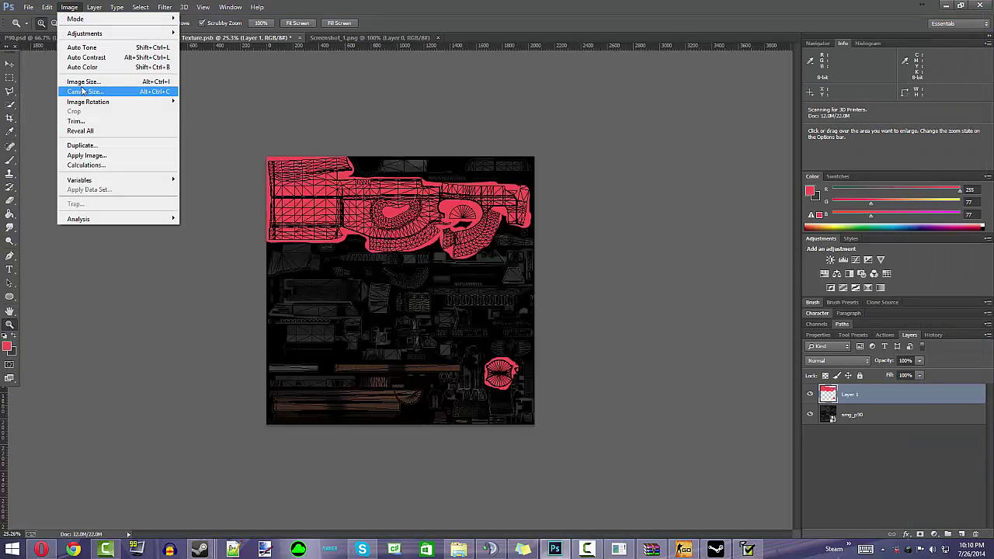
left_click(90, 80)
type("128")
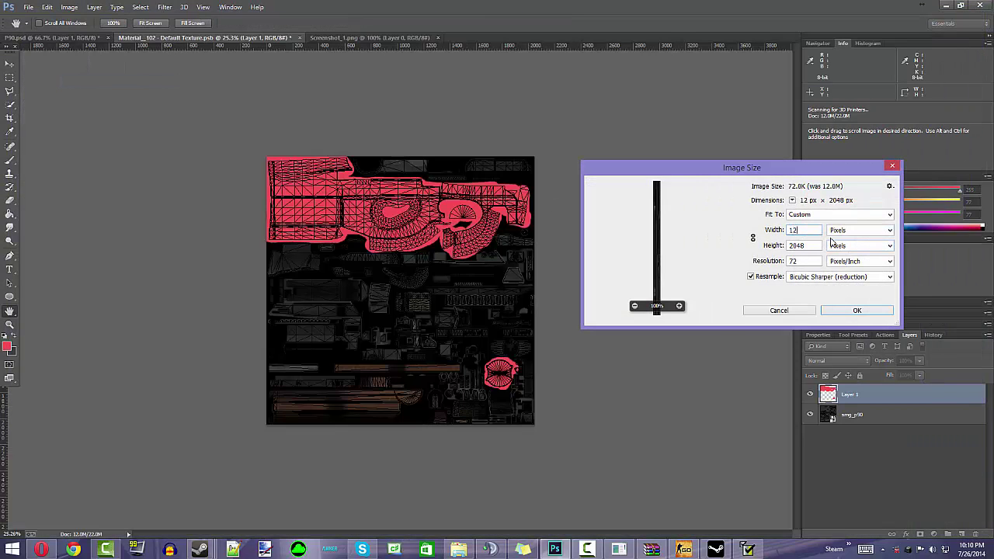
key("Tab")
type("128")
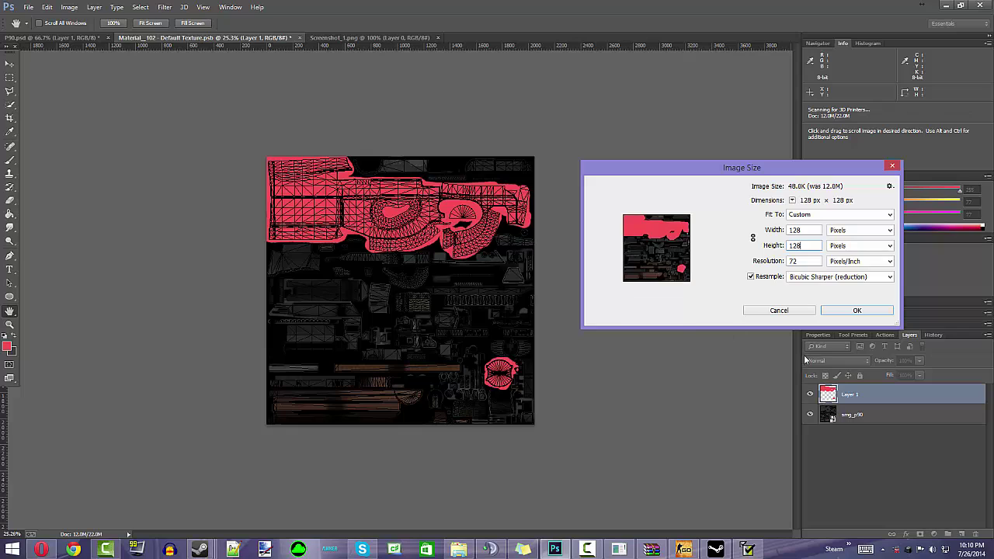
left_click(857, 310)
Save a Targa copy of the texture as P90 in the YOUTUBE folder on Removable Disk (G:), at 32 bits/pixel.
key("z")
left_click(29, 7)
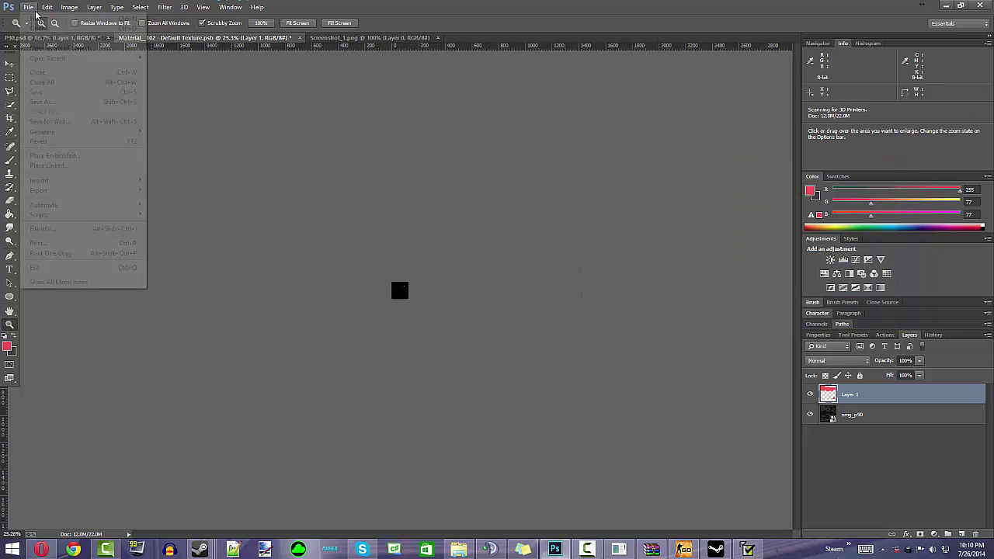
left_click(268, 185)
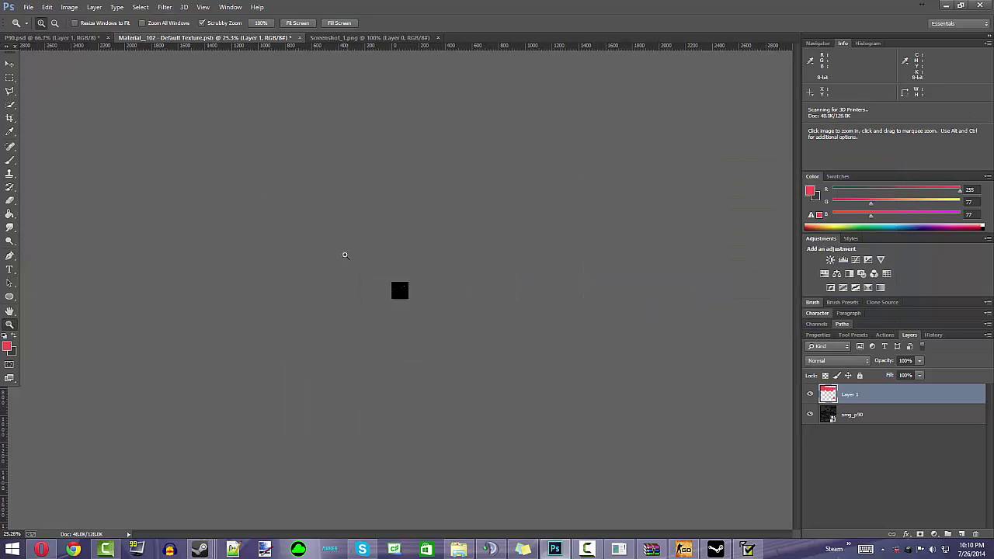
left_click_drag(344, 254, 137, 82)
left_click(28, 6)
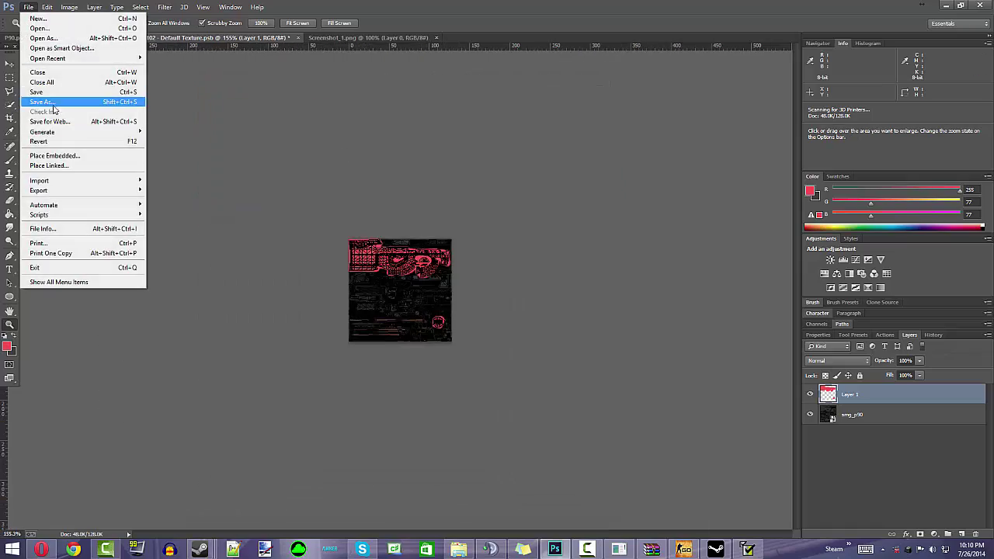
left_click(52, 104)
left_click(153, 439)
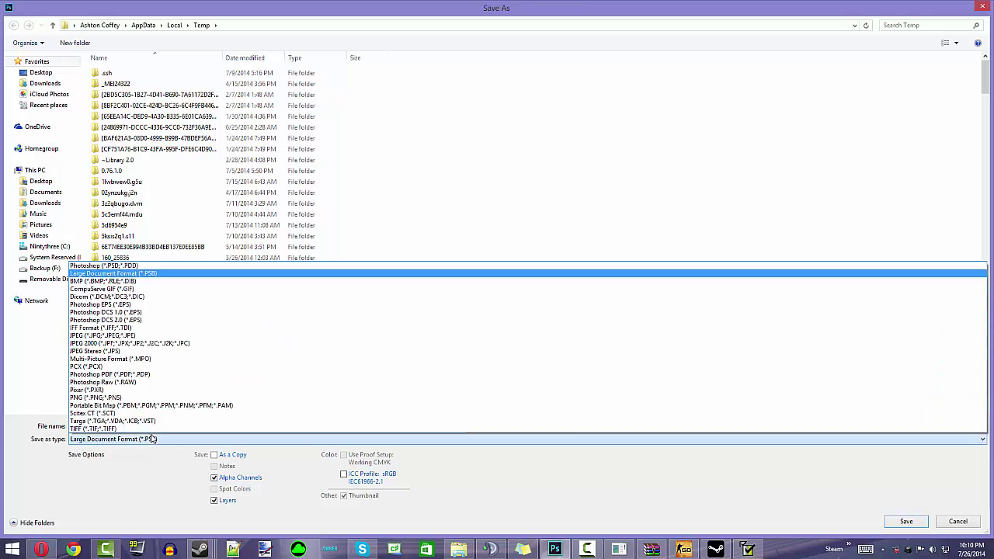
left_click(112, 421)
left_click(54, 279)
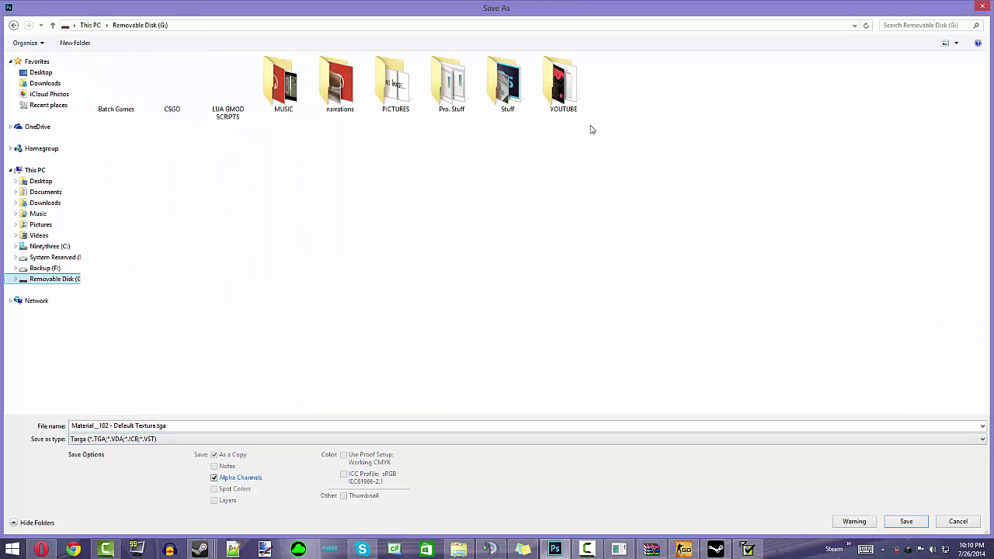
double_click(563, 84)
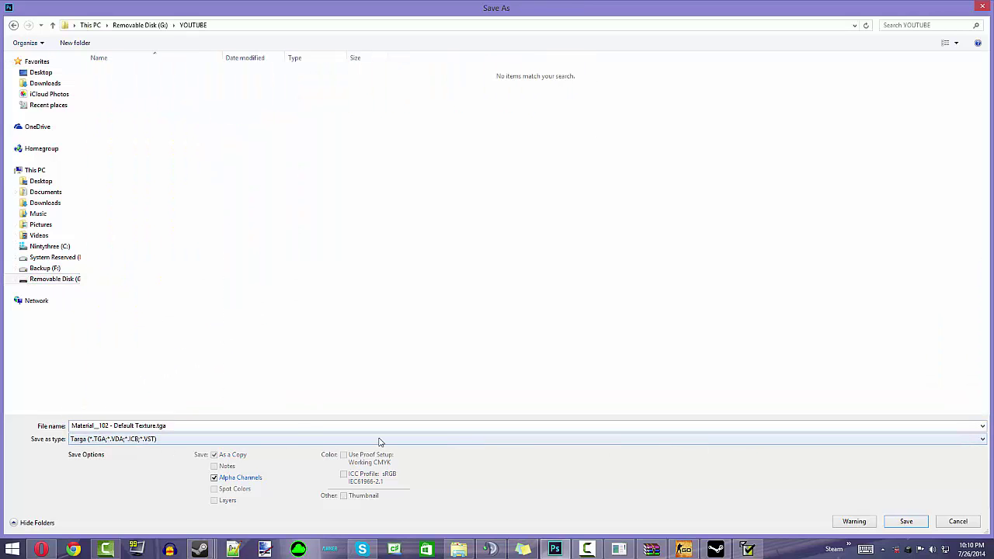
left_click(313, 425)
type("P")
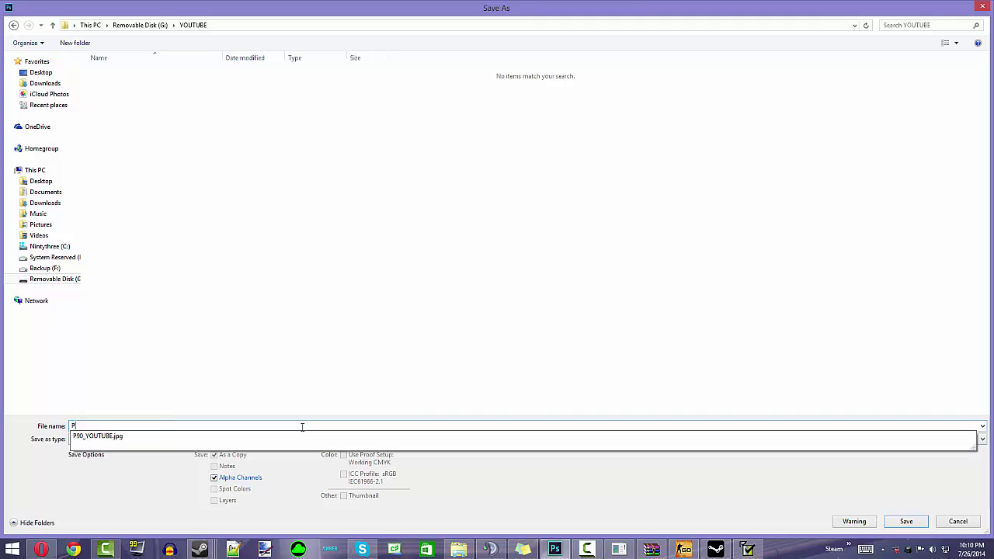
type("90")
key("Return")
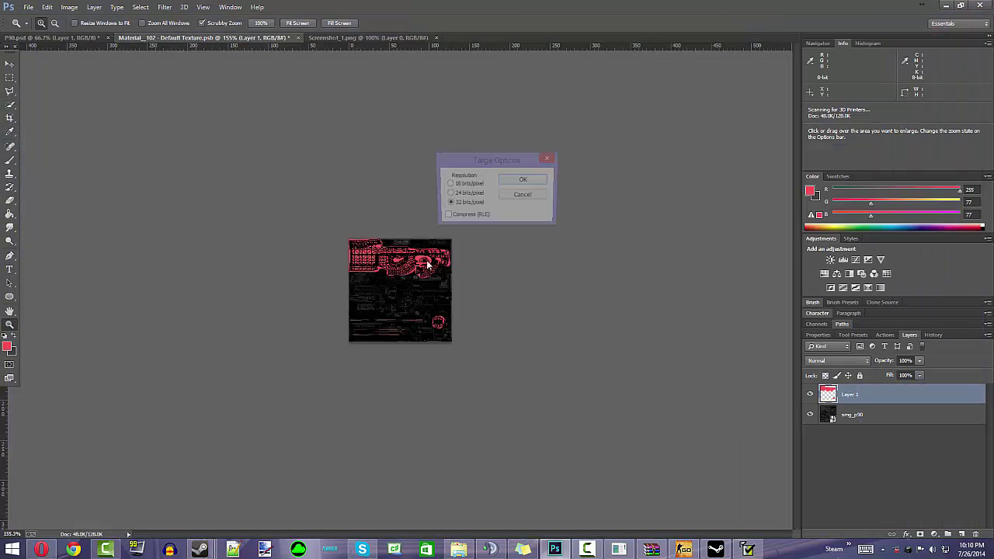
left_click(530, 180)
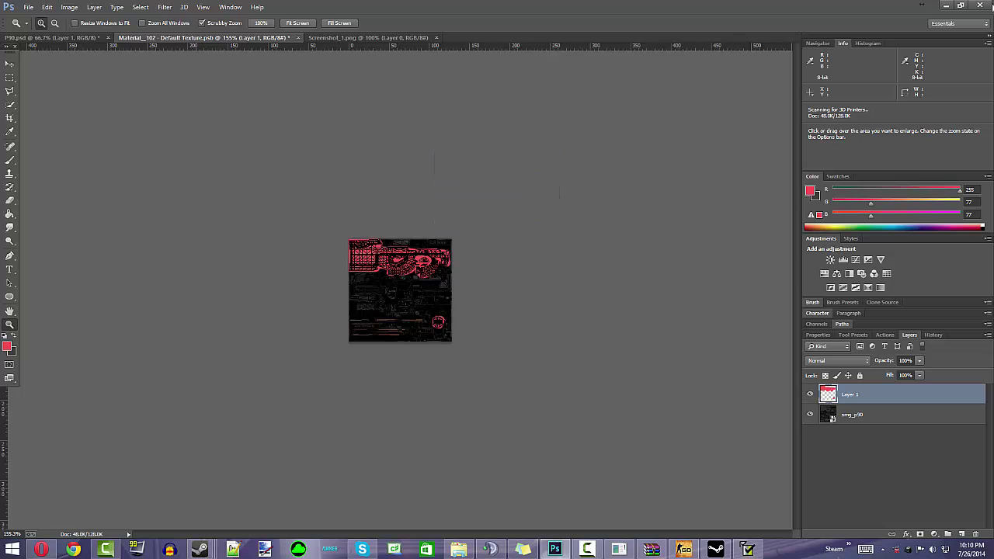
Return to the Weapon Finish Publish form and set P90.tga as source image and YOUTUBE_P90_VTF.vtf as Valve texture file, both from G:\YOUTUBE.
left_click(945, 6)
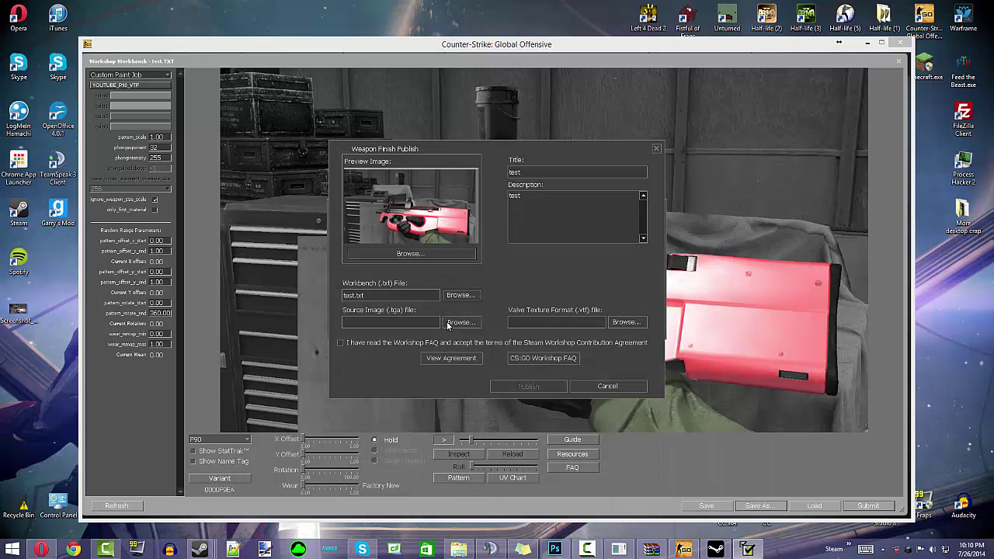
left_click(448, 323)
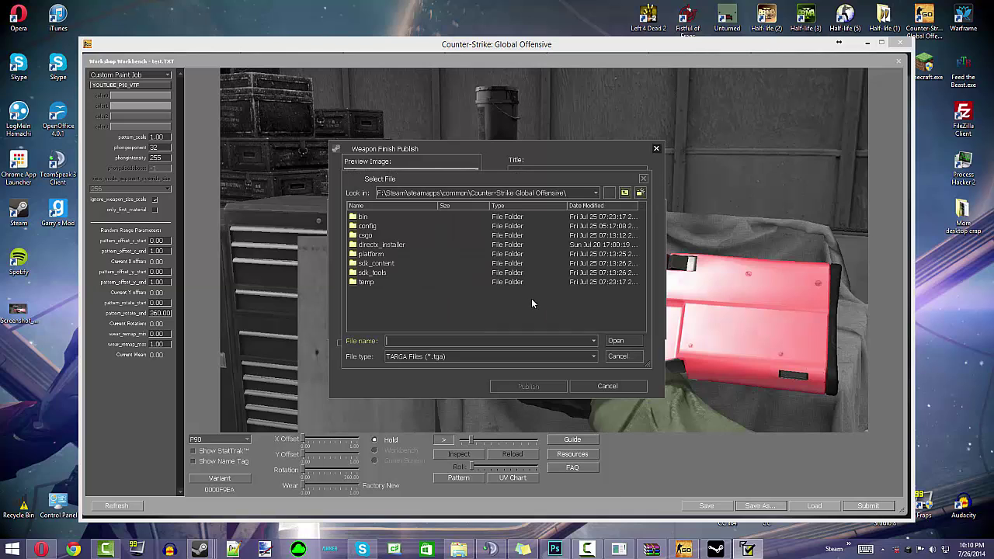
left_click(596, 193)
left_click(416, 248)
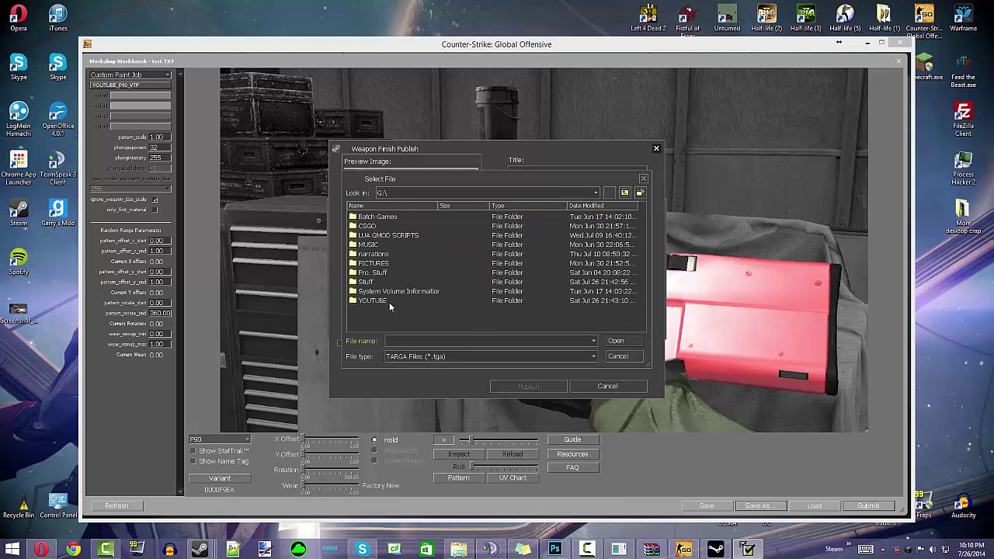
double_click(389, 302)
double_click(381, 219)
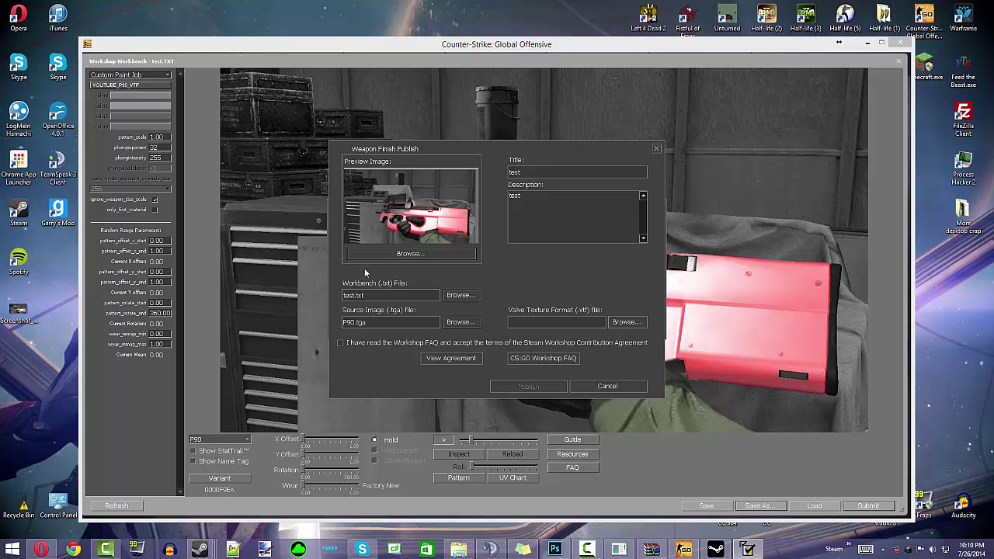
left_click(622, 319)
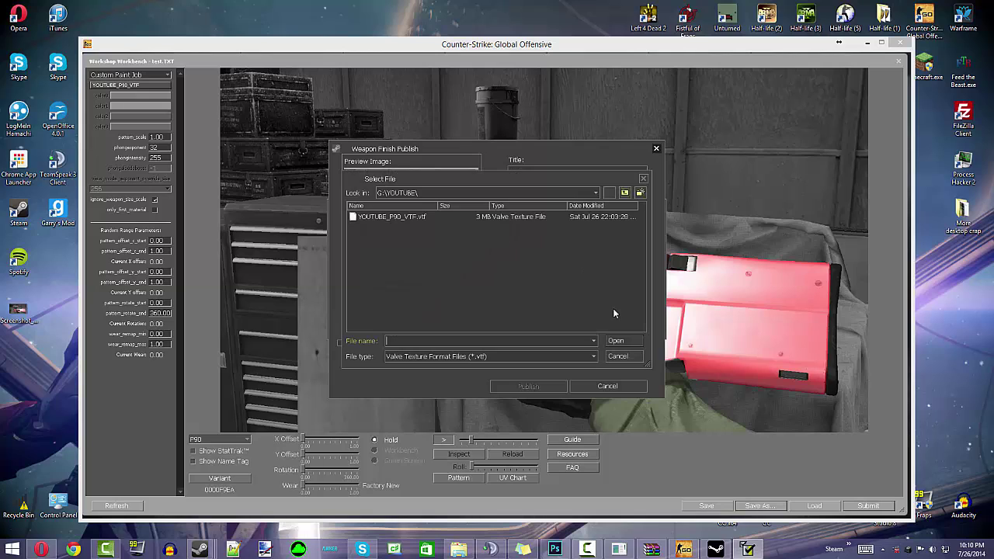
double_click(362, 219)
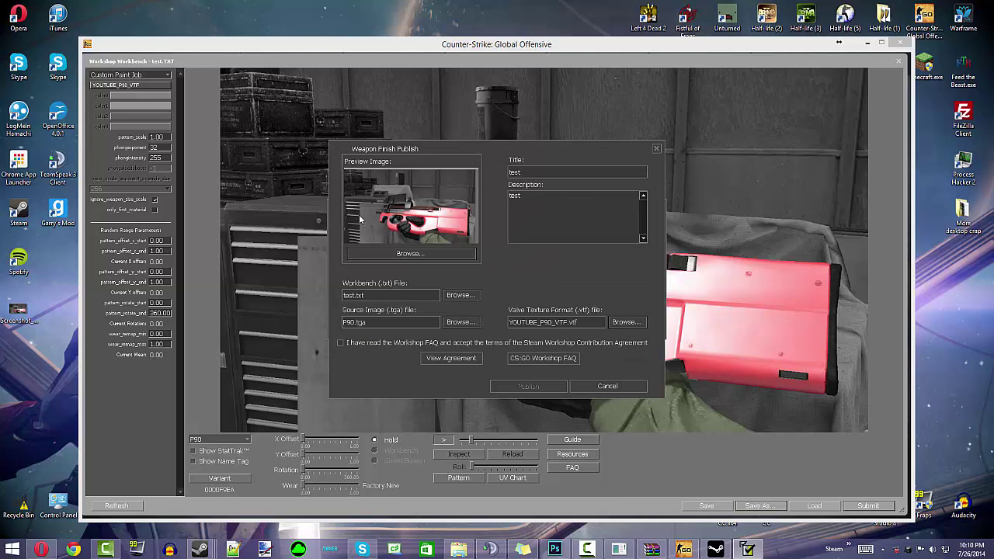
Accept the Steam Workshop Contribution Agreement and publish the weapon finish, confirming the originality statement with "I Understand".
left_click(353, 344)
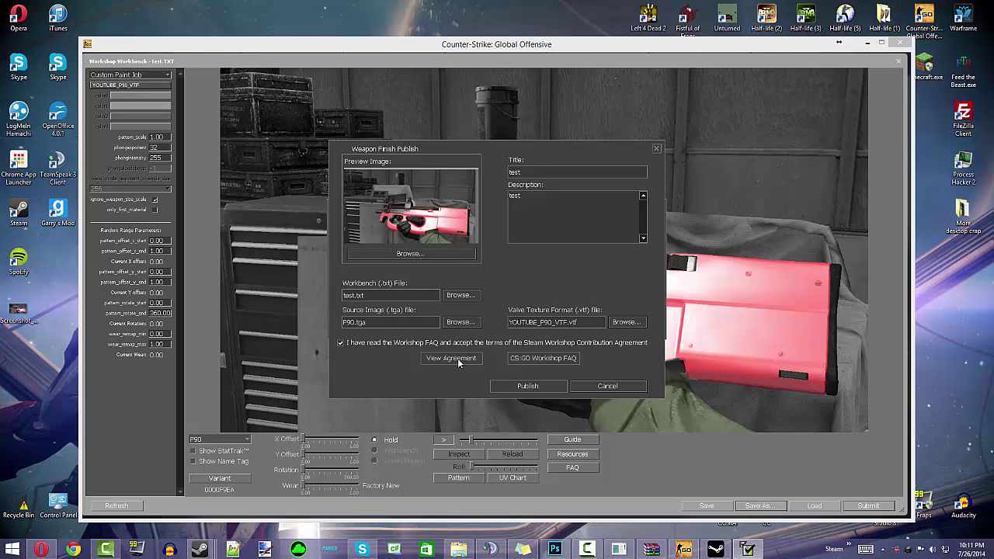
left_click(528, 386)
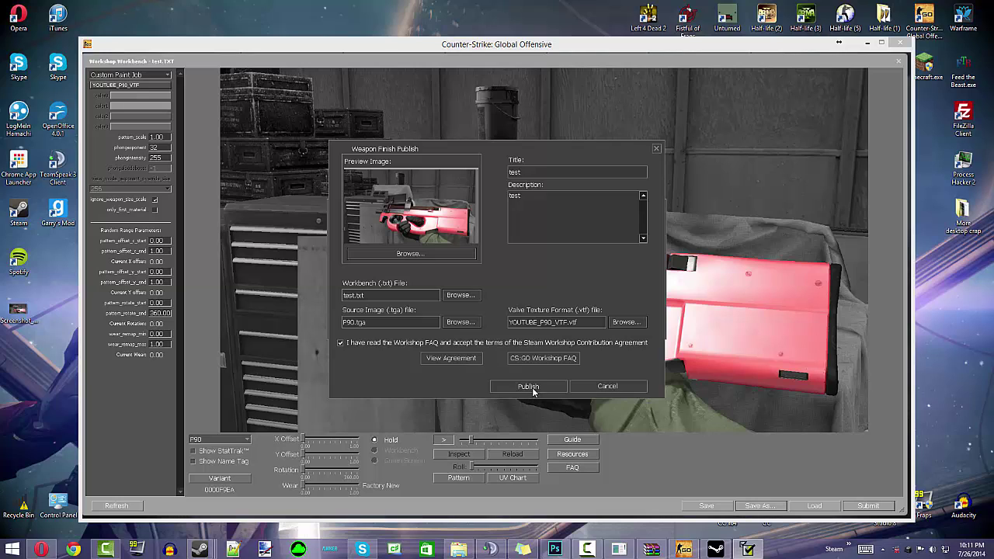
left_click(509, 298)
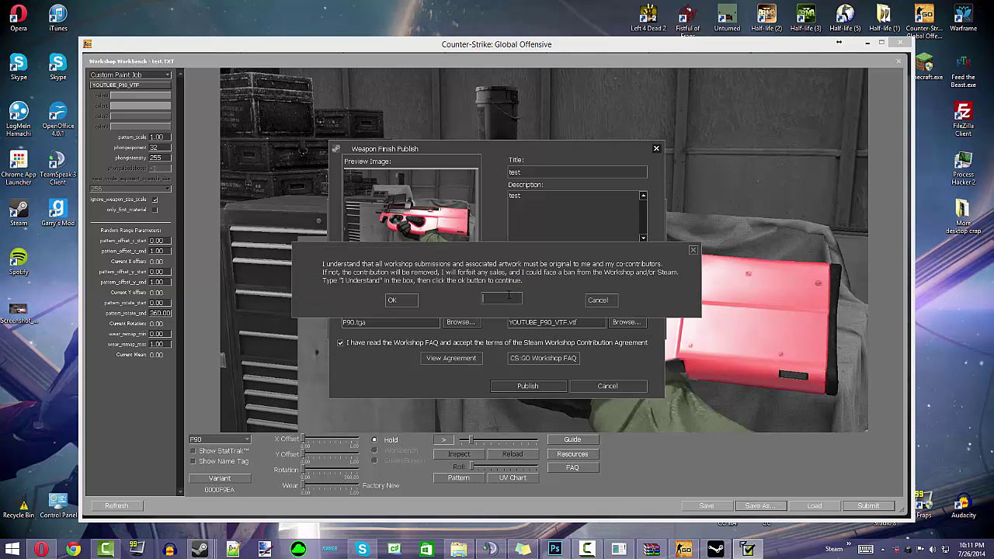
type("I Understand")
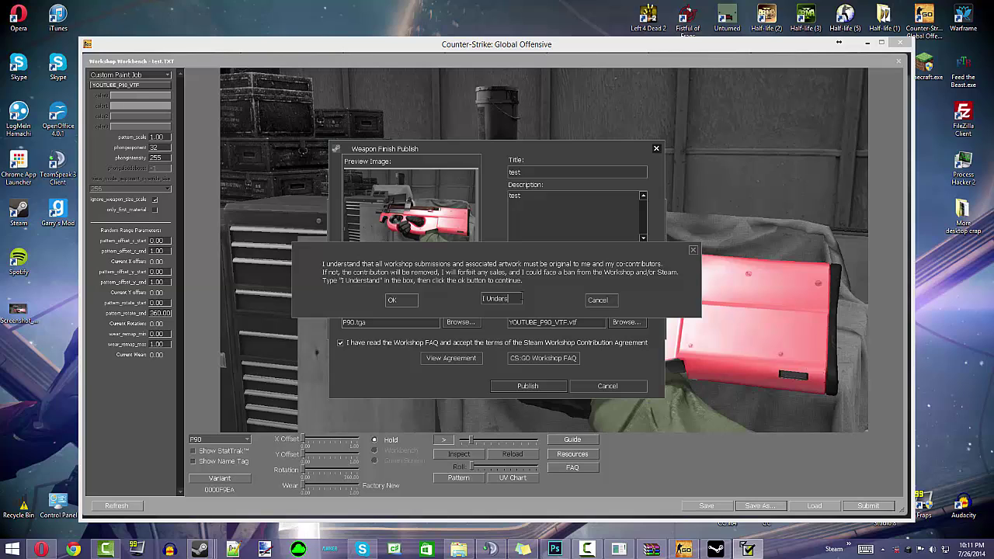
left_click(397, 301)
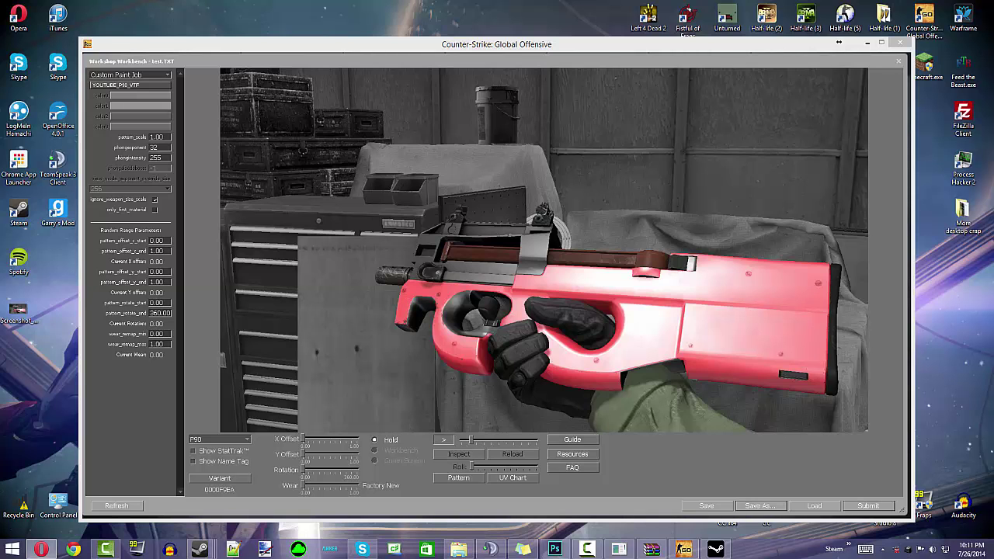
Examine the test item's Steam Workshop page in the browser, including its preview, owner controls and revenue sharing section.
scroll(222, 203, "down", 3)
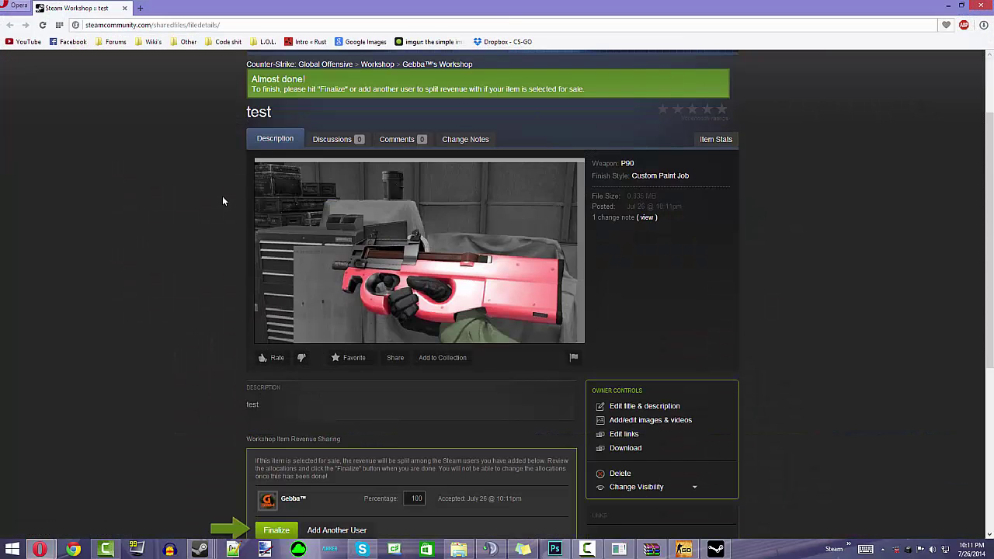
scroll(202, 190, "down", 4)
scroll(202, 190, "up", 4)
scroll(202, 191, "down", 3)
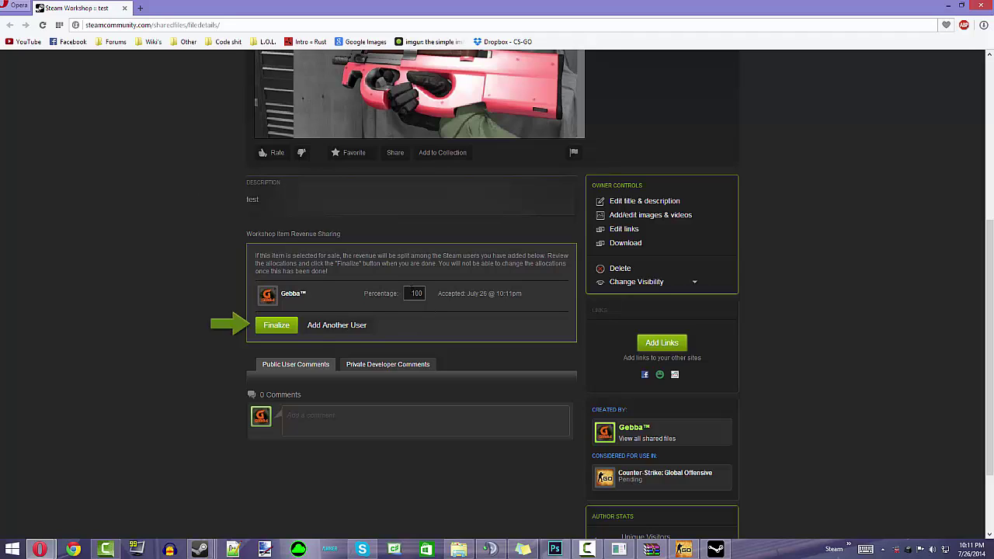
scroll(440, 339, "up", 4)
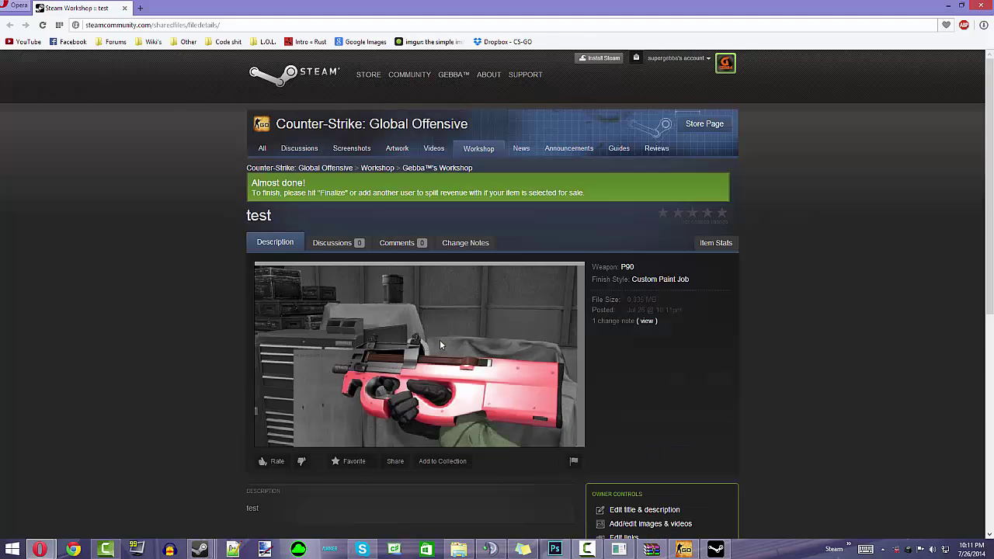
scroll(440, 339, "down", 1)
scroll(260, 375, "up", 1)
Finalize the Workshop item's revenue sharing and confirm the allocations as final.
scroll(260, 376, "down", 3)
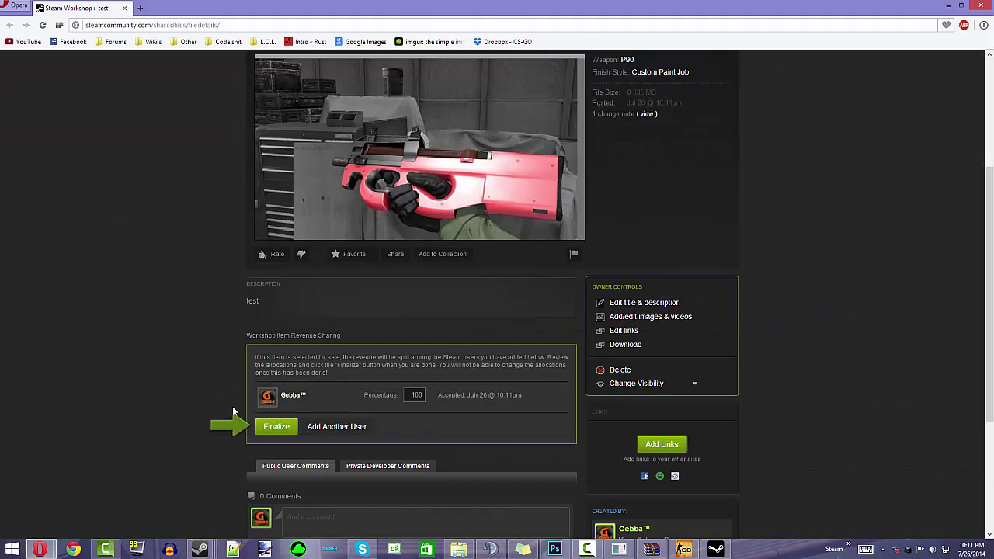
left_click(276, 427)
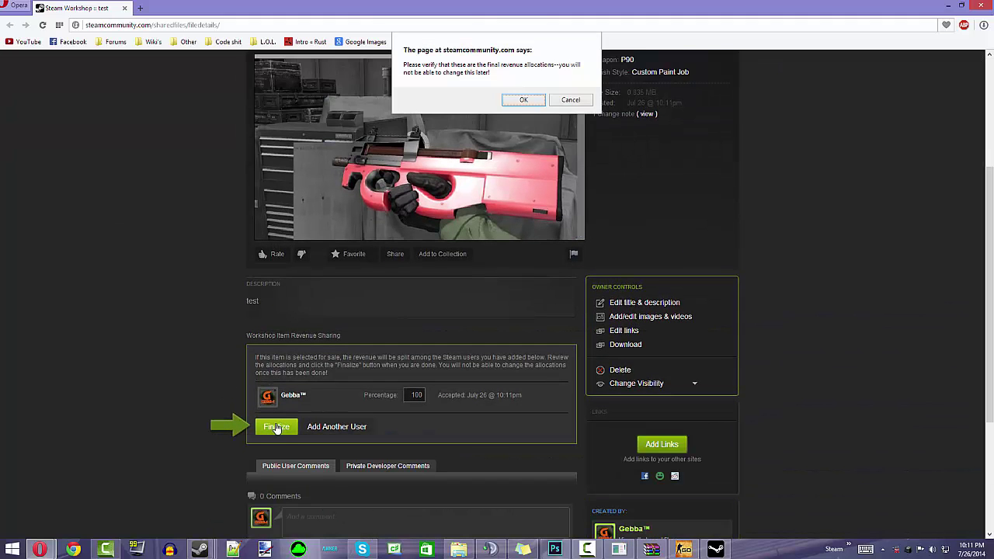
left_click(523, 99)
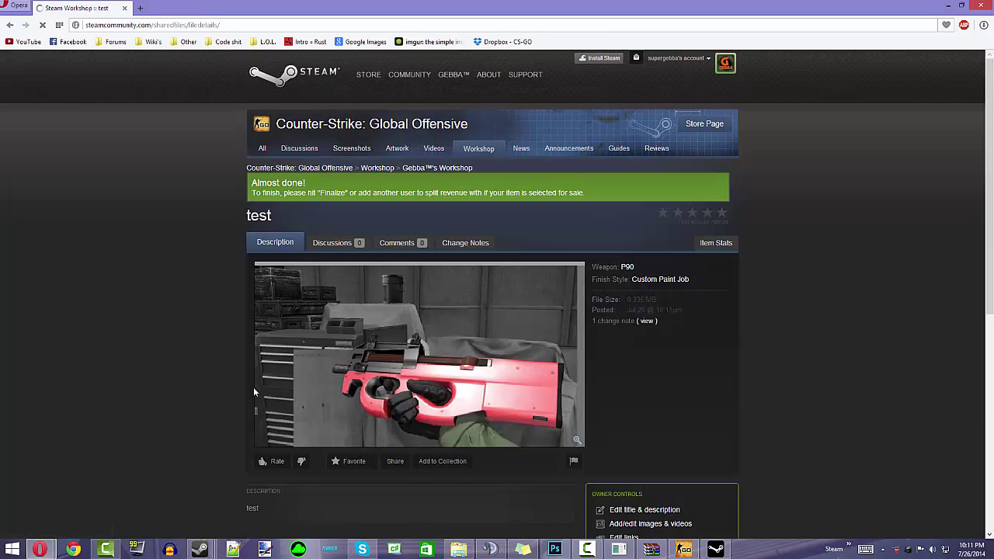
scroll(253, 387, "down", 4)
left_click(289, 326)
left_click(523, 99)
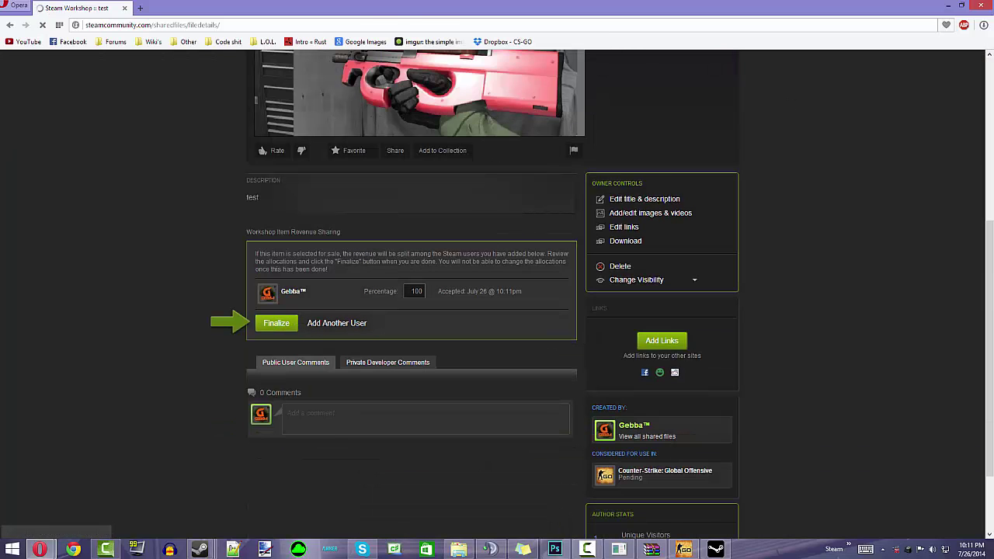
Set the test Workshop item's visibility to Hidden through its owner controls.
scroll(895, 199, "down", 4)
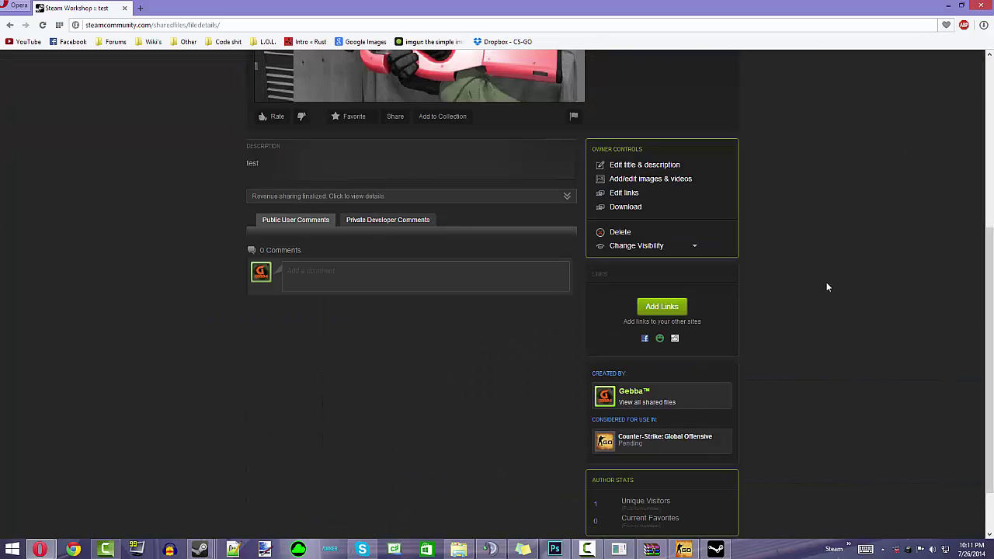
scroll(820, 290, "up", 1)
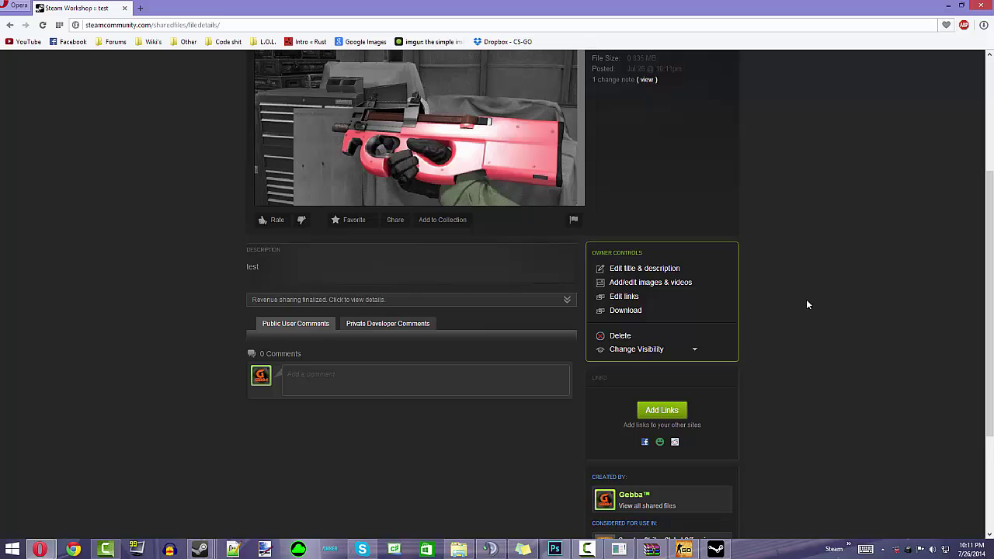
scroll(807, 304, "up", 2)
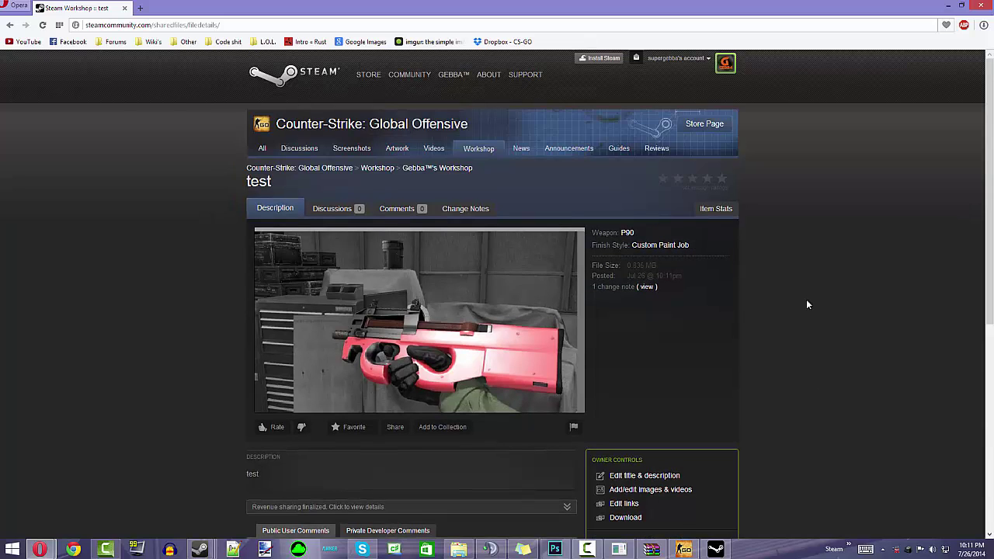
scroll(797, 302, "down", 2)
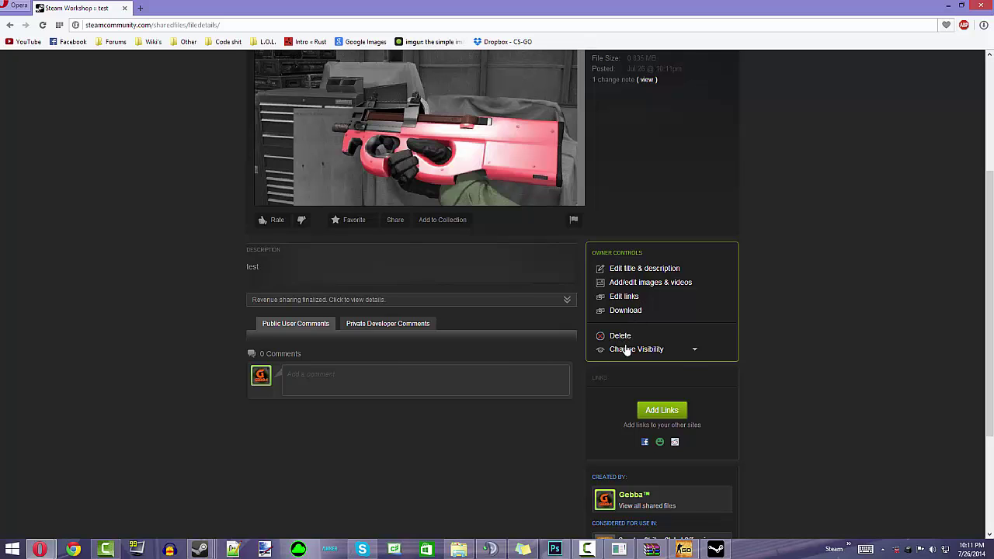
left_click(688, 355)
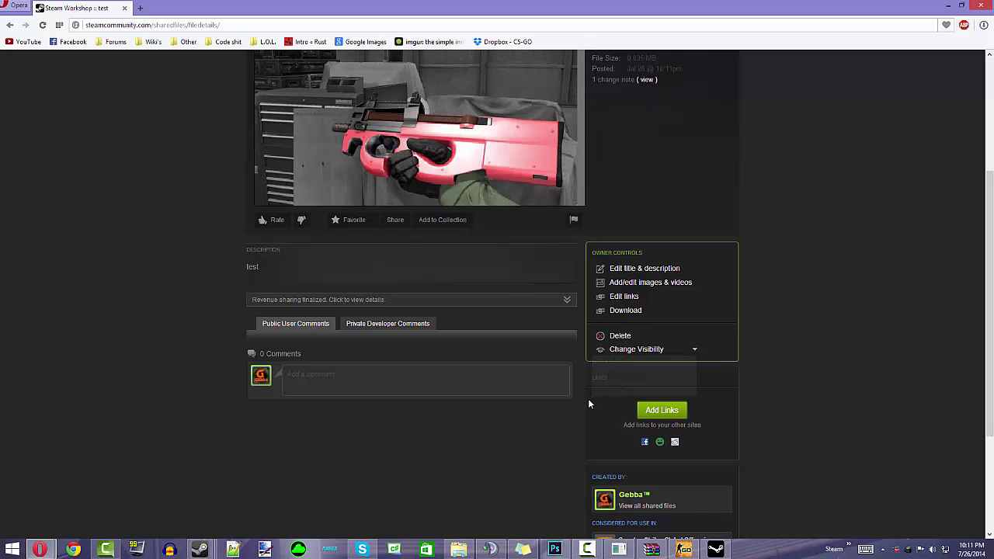
scroll(640, 412, "down", 2)
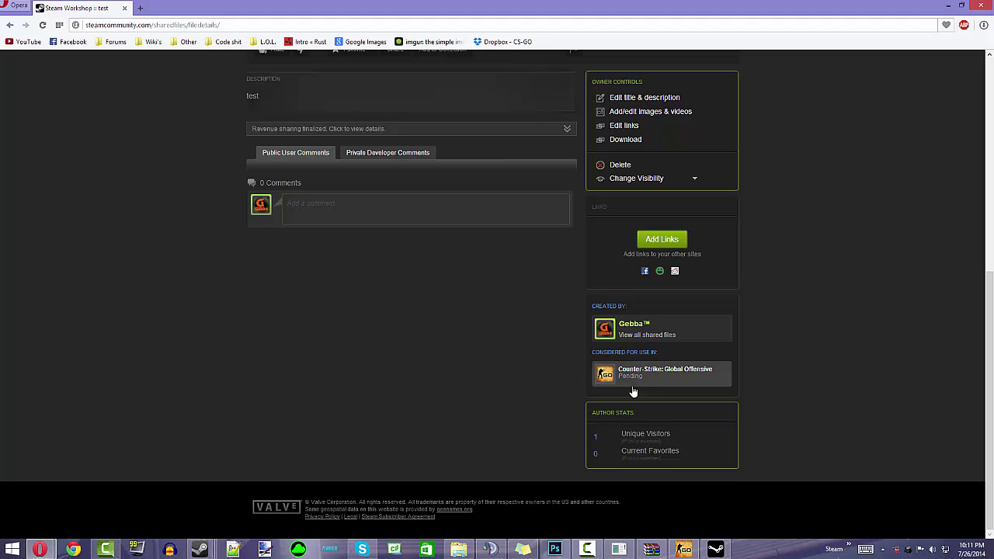
scroll(633, 392, "up", 5)
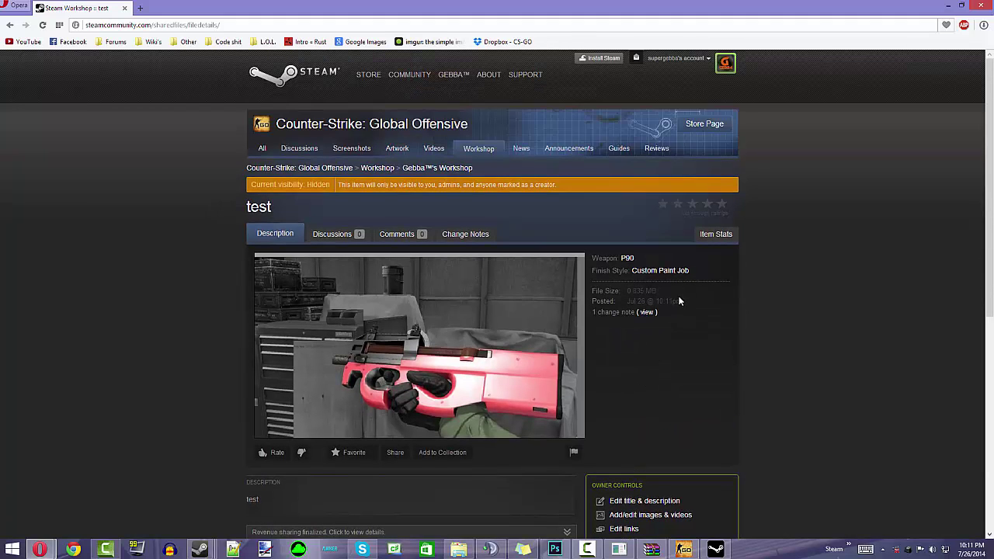